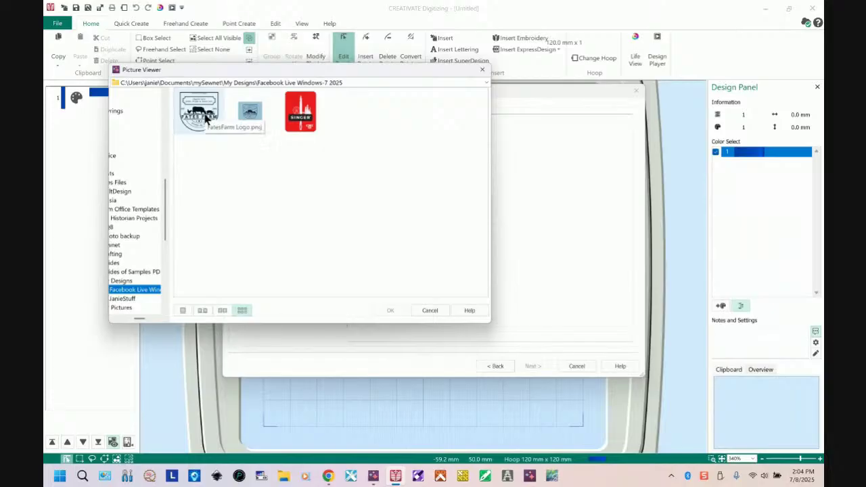
Step: Load FatesFarm Logo.png into the ExpressDesign wizard and accept the full picture without rotation or cropping
left_click(207, 119)
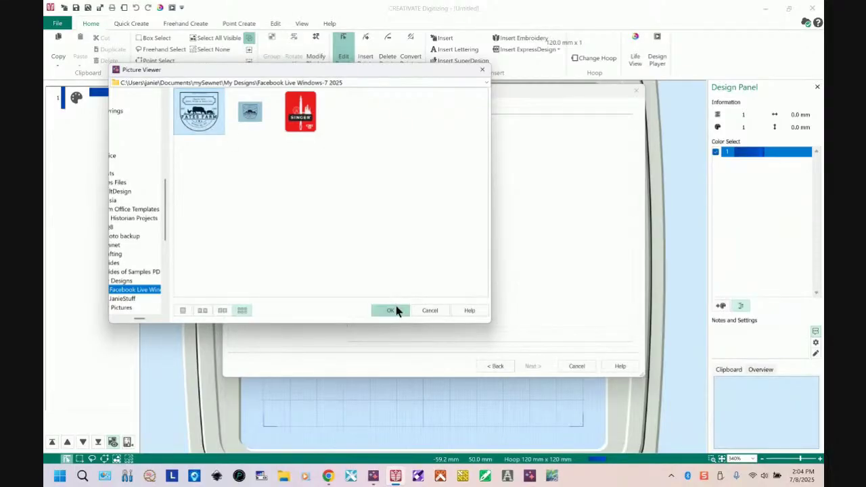
left_click(252, 122)
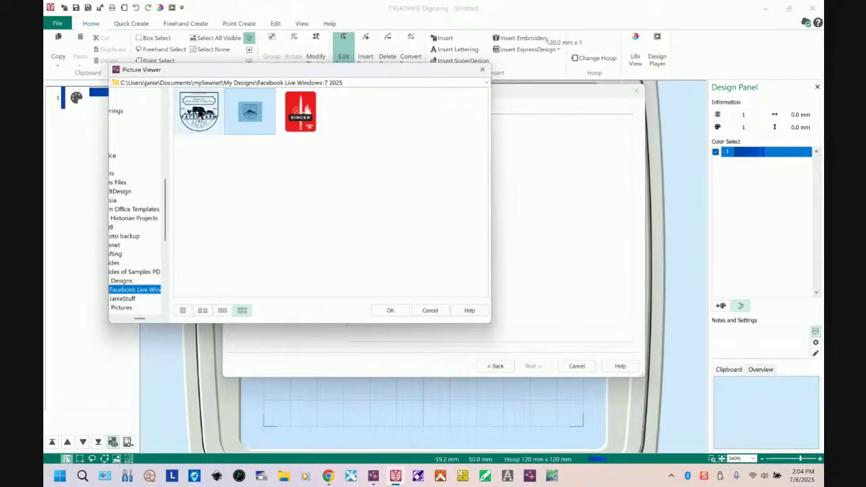
left_click(198, 116)
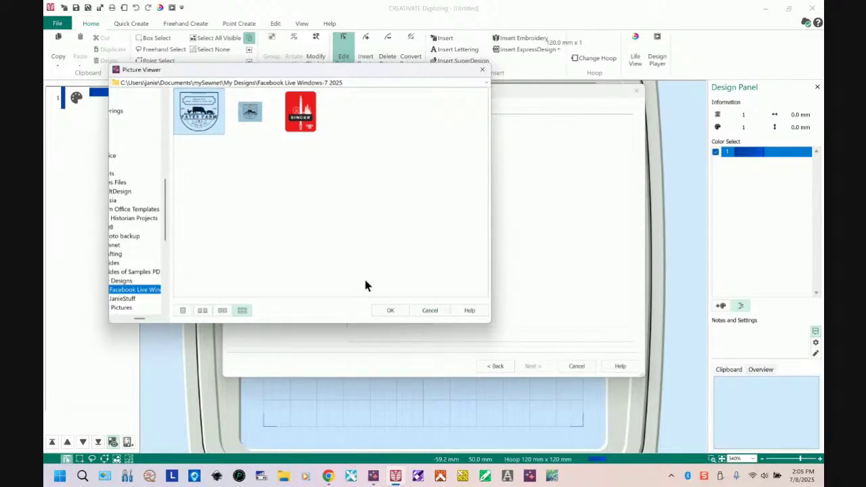
left_click(390, 312)
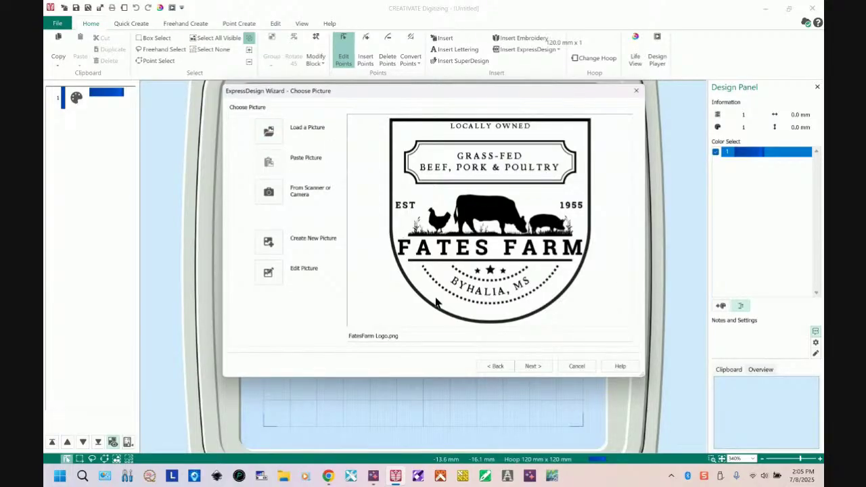
left_click(541, 367)
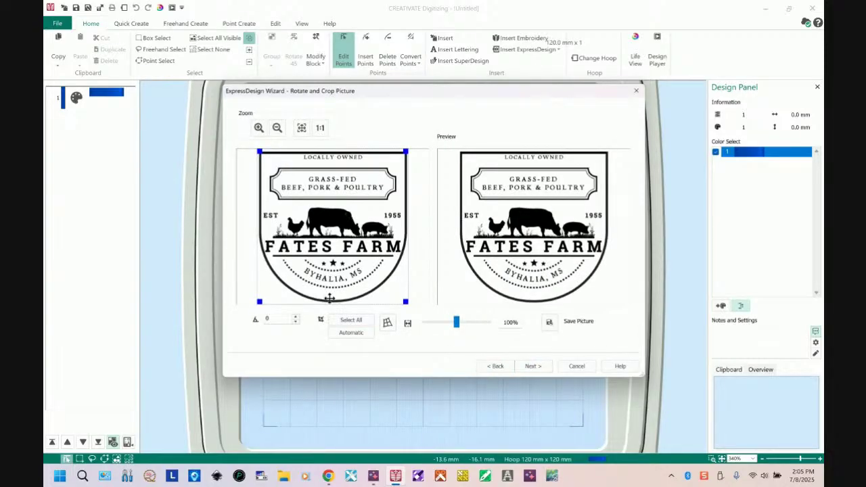
left_click(532, 367)
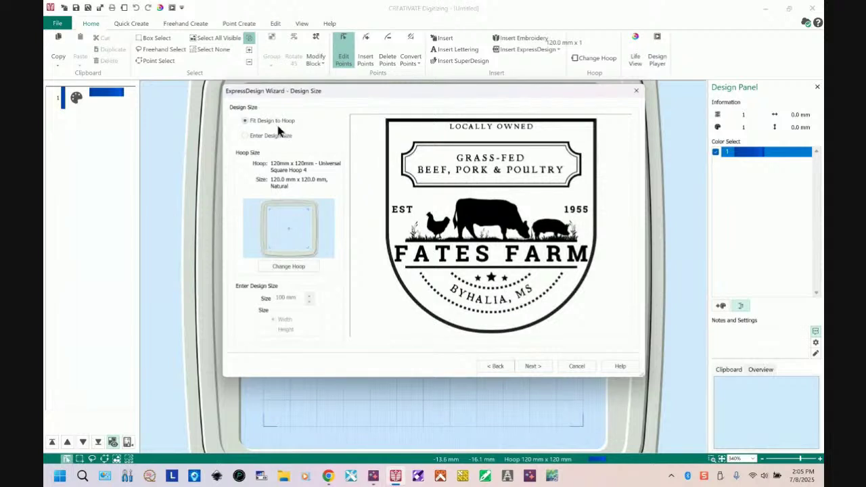
Step: Specify a custom design size by width, about 76 mm, instead of fitting the logo to the hoop
left_click(246, 136)
left_click(272, 320)
left_click_drag(296, 297, 245, 296)
type("3")
type("6")
key("Tab")
left_click(533, 365)
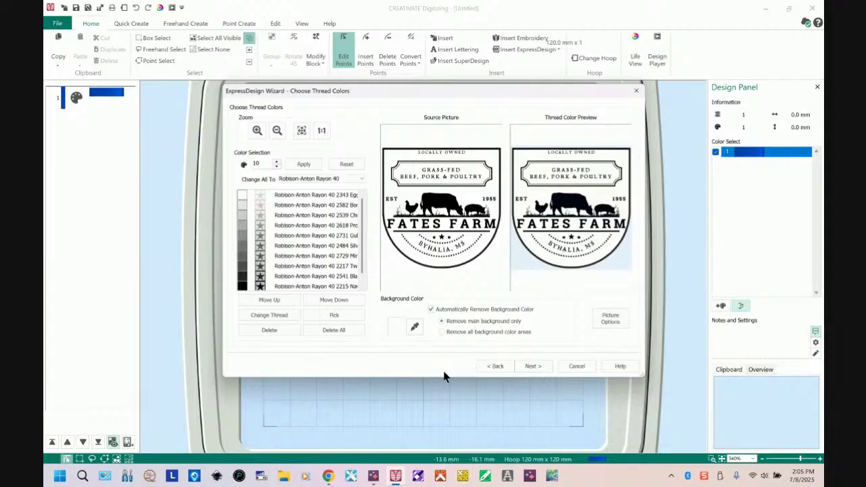
Step: Accept the default thread colors, Woven fabric and fill stitch preference, check the stitch preview up close, and generate the embroidery
left_click(542, 365)
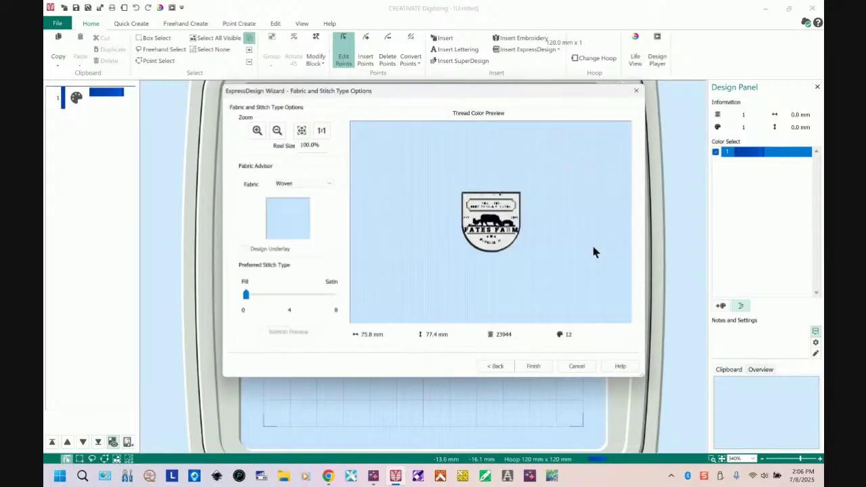
left_click(258, 131)
left_click_drag(458, 186, 531, 260)
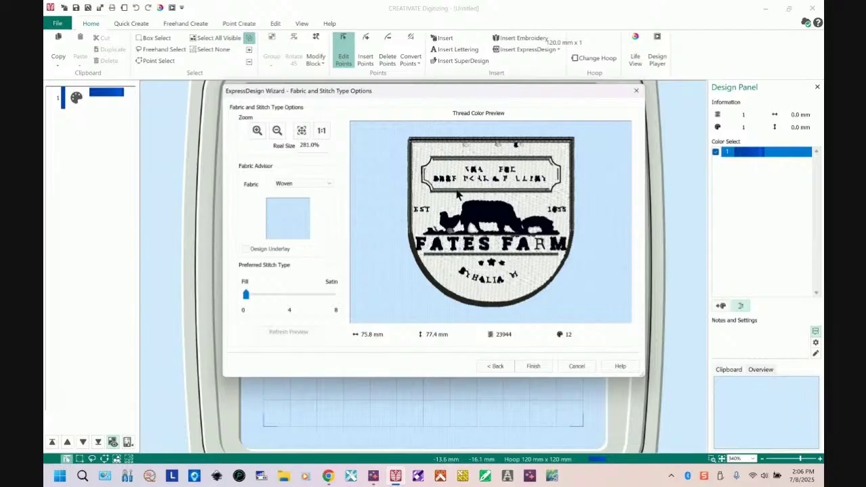
left_click(534, 367)
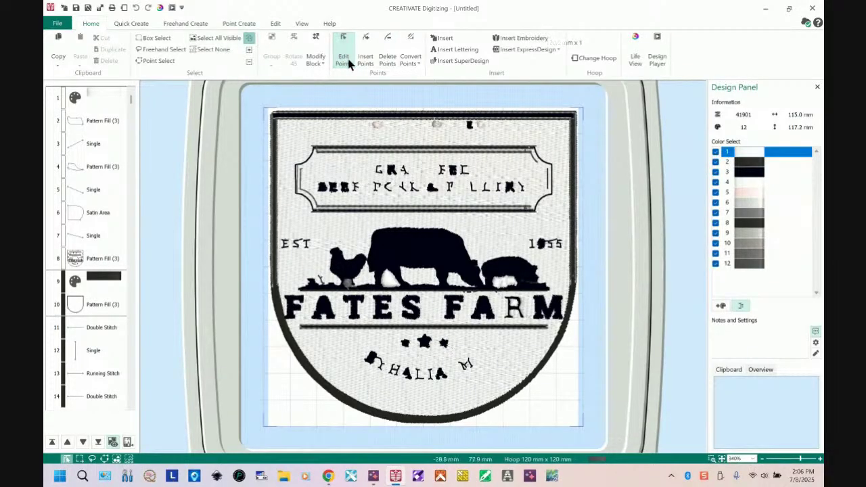
Step: Close the automatically created logo design, relaunch CREATIVATE Digitizing and dismiss its ExpressDesign wizard to get an empty design
left_click(65, 25)
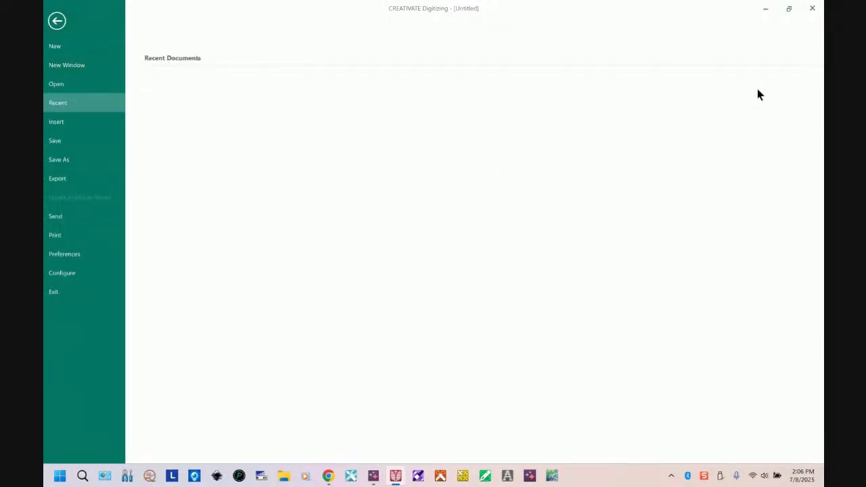
left_click(811, 8)
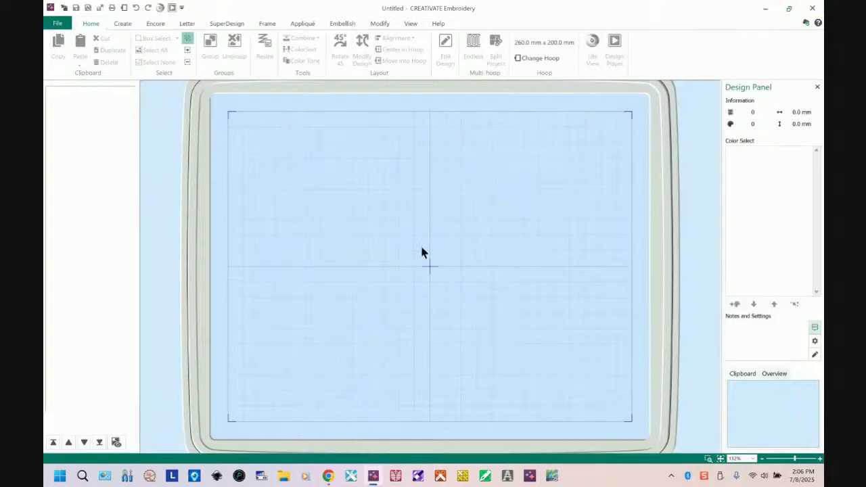
left_click(396, 476)
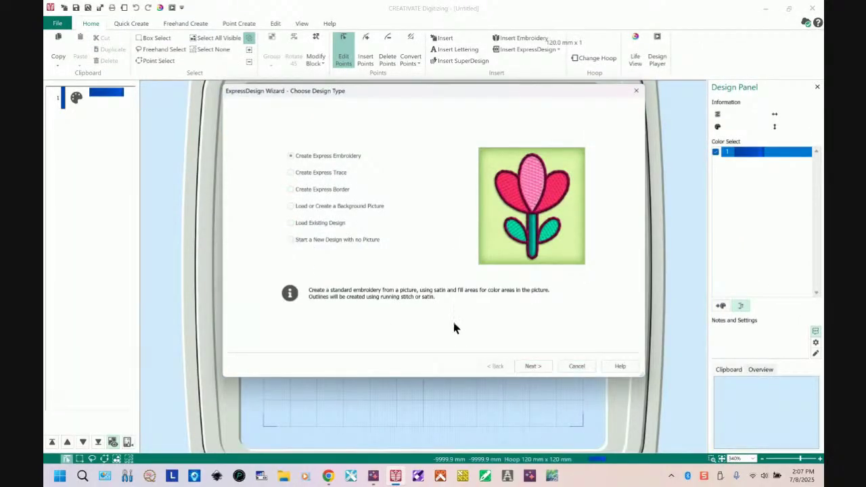
left_click(576, 365)
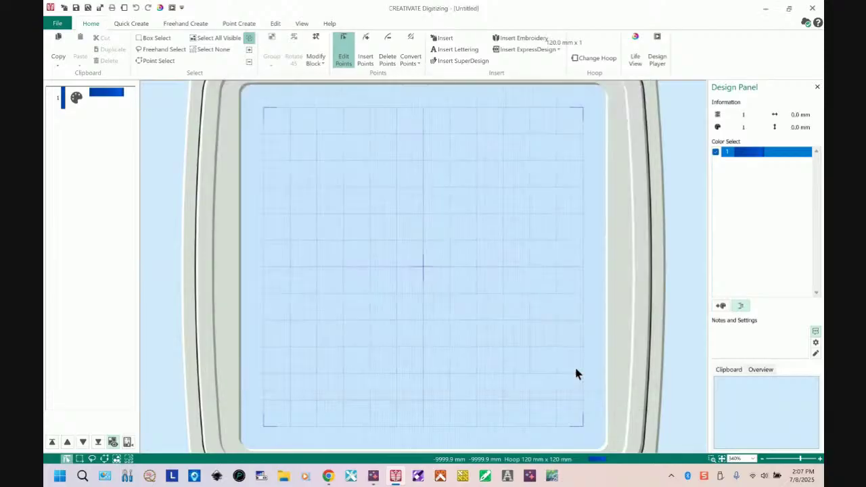
left_click(132, 26)
left_click(186, 25)
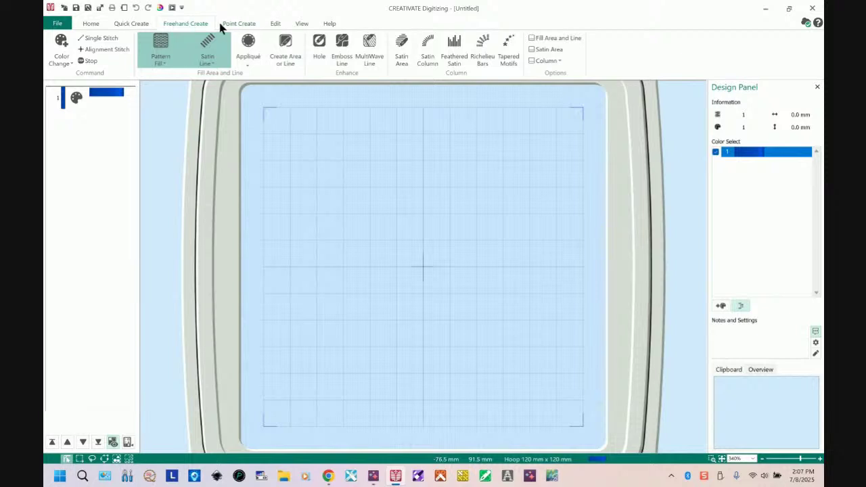
left_click(239, 24)
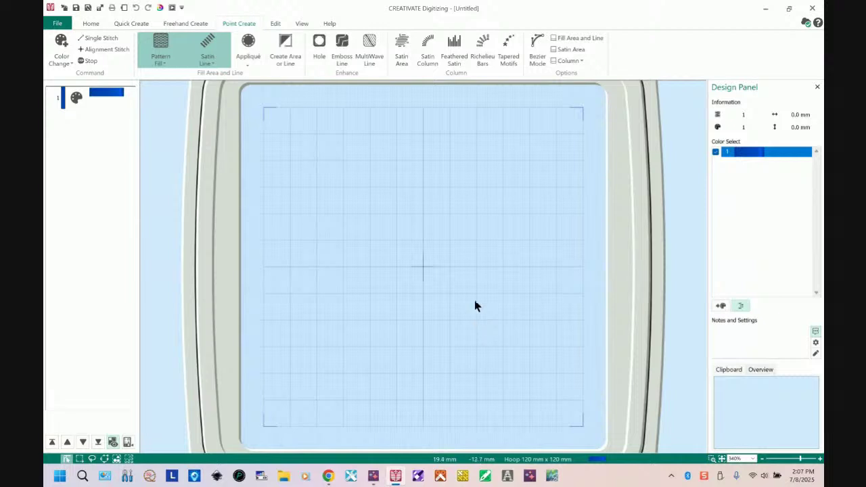
Step: Switch to File Explorer and open PFA-18-0009 Singer Lapel Pins_f_2_SemiFinal.edo from Documents > mySewnet > My Designs > Facebook Live Windows-7 2025
left_click(284, 477)
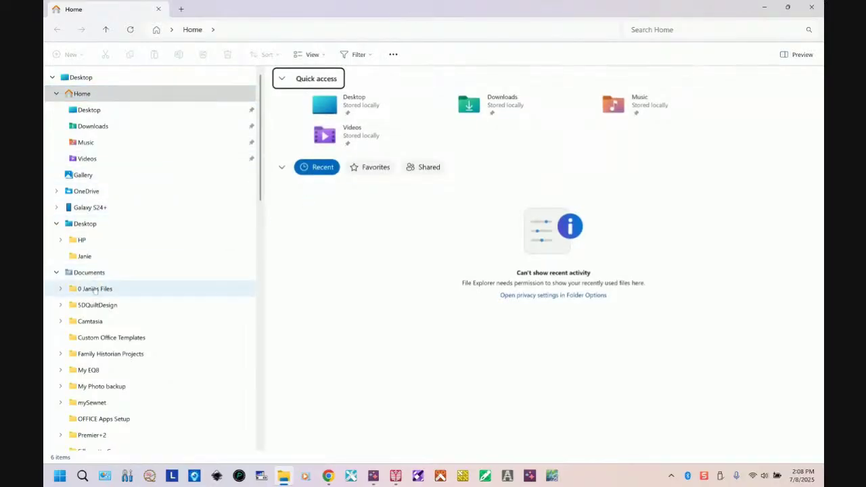
left_click(92, 403)
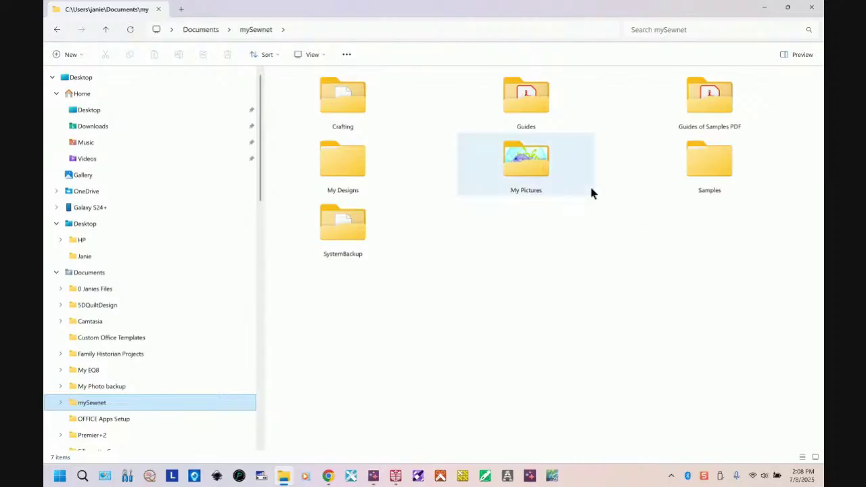
double_click(353, 163)
double_click(343, 97)
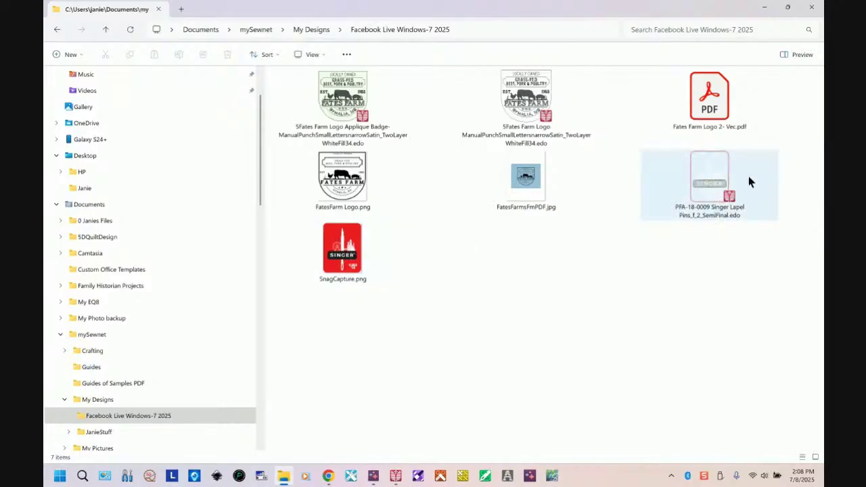
left_click(714, 181)
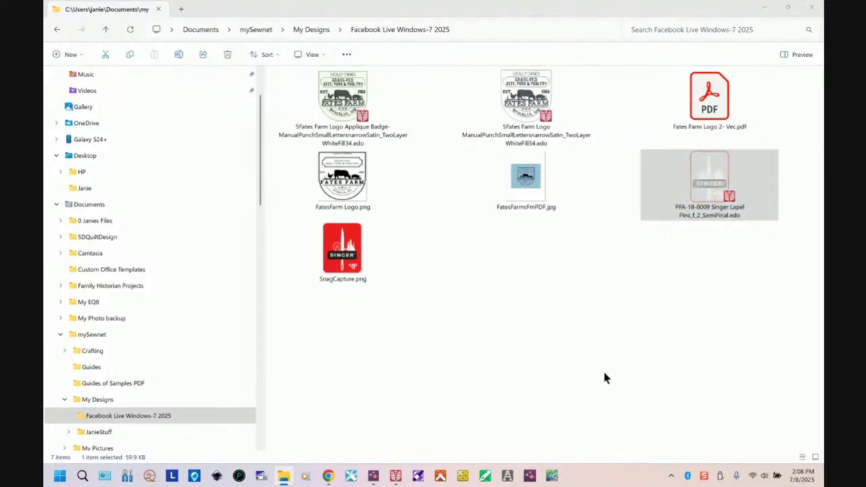
key("Return")
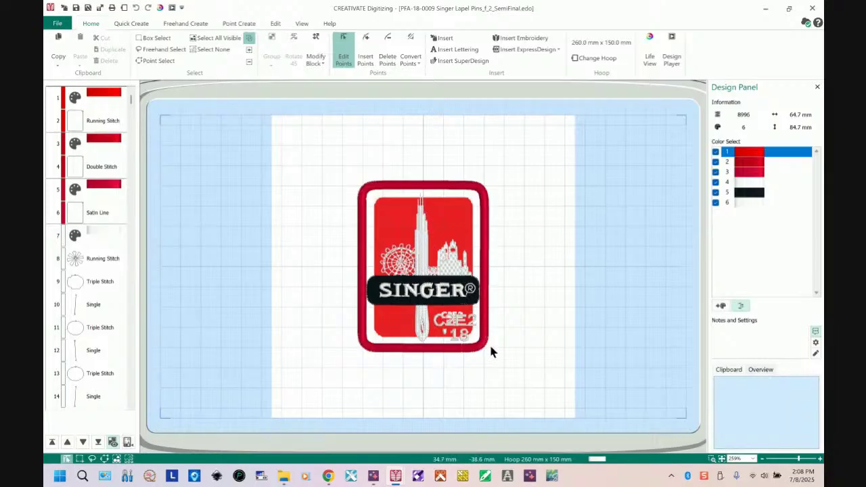
Step: Compare the Singer design's stitches with its background picture up close by fading the background and restoring it to full visibility
left_click(302, 24)
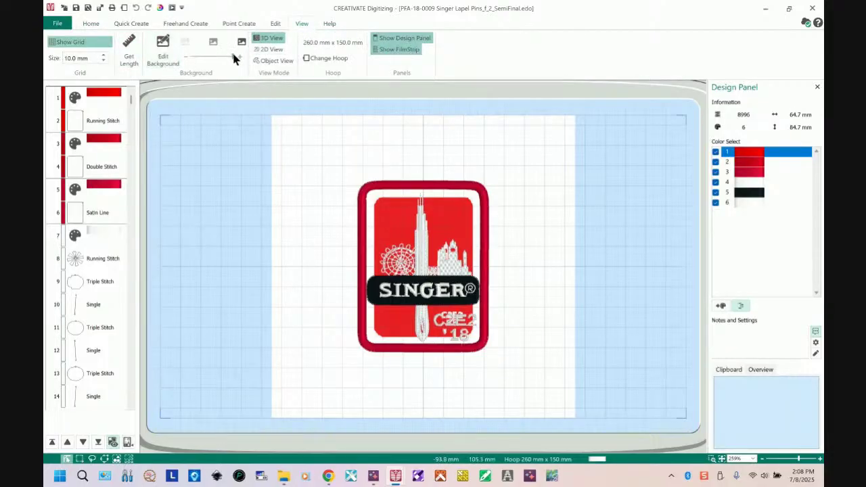
left_click_drag(220, 56, 196, 58)
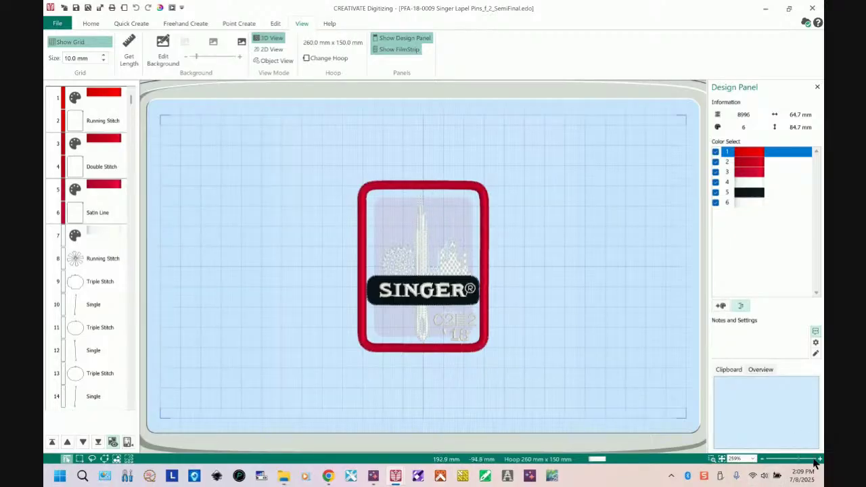
left_click_drag(800, 462, 805, 464)
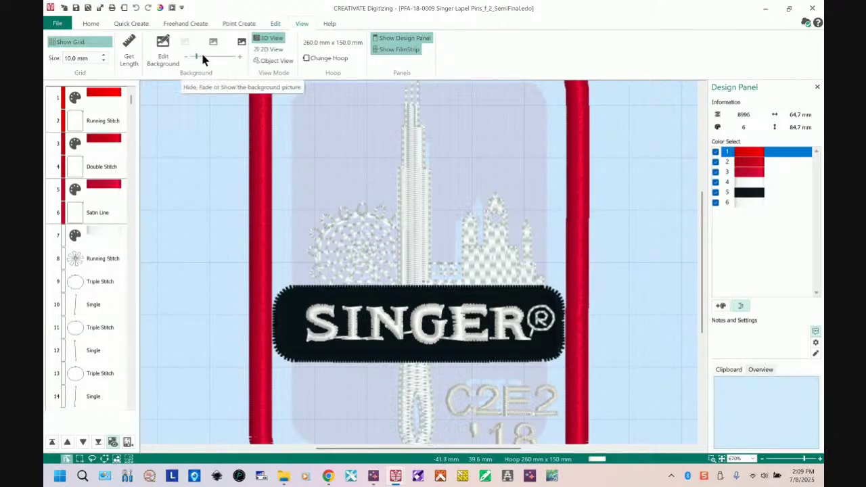
left_click_drag(196, 57, 284, 64)
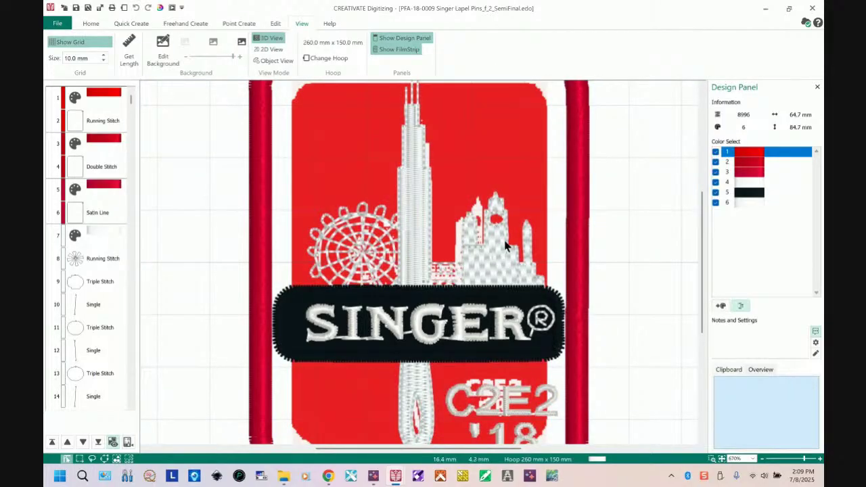
Step: Display only the first color block of the Singer design over its background picture
left_click(276, 24)
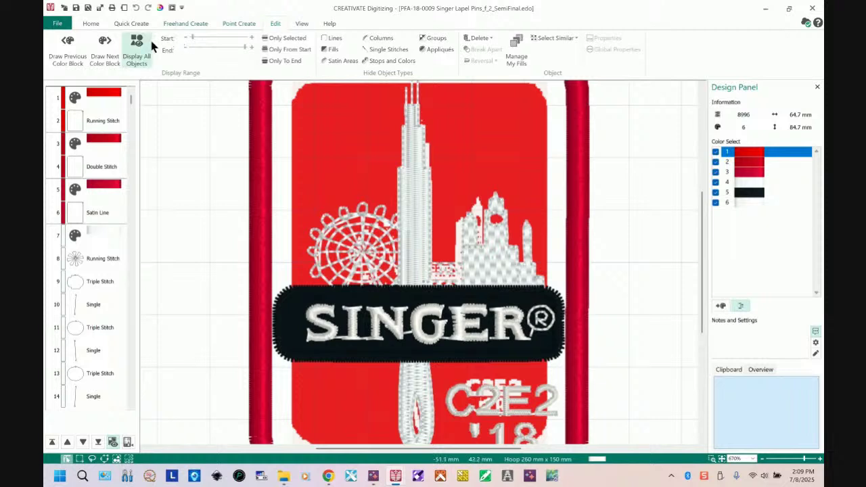
left_click(105, 45)
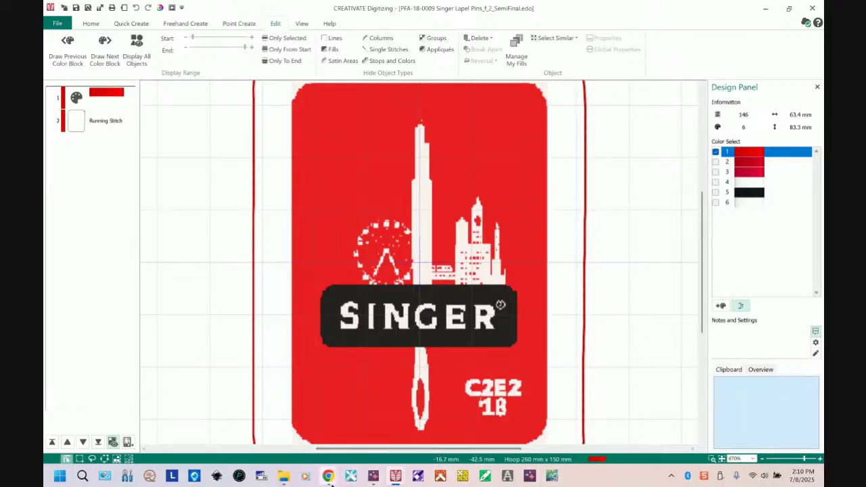
Step: Return to File Explorer and open 5Fates Farm Logo ManualPunchSmallLettersnarrowSatin_TwoLayerWhiteFill34.edo from the same folder
mouse_move(332, 477)
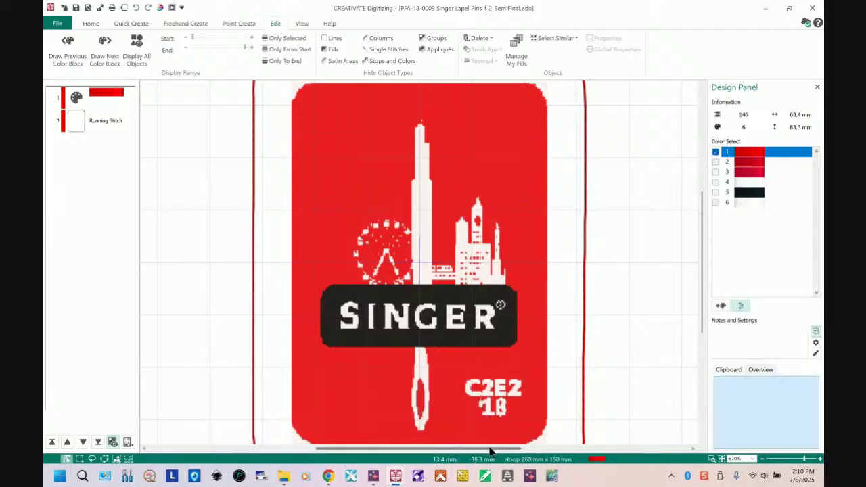
mouse_move(284, 476)
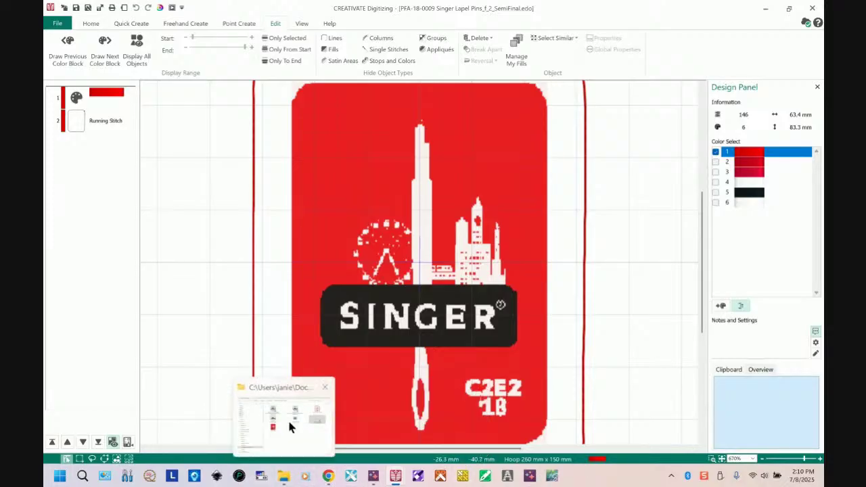
mouse_move(292, 443)
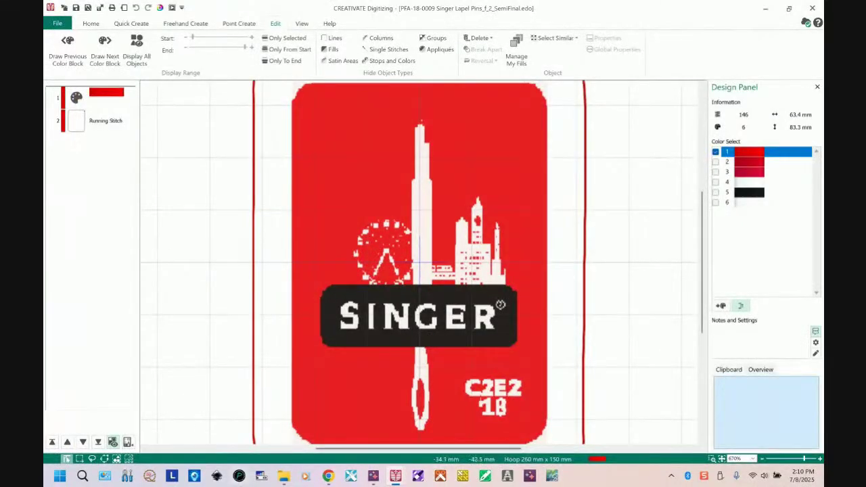
left_click(298, 425)
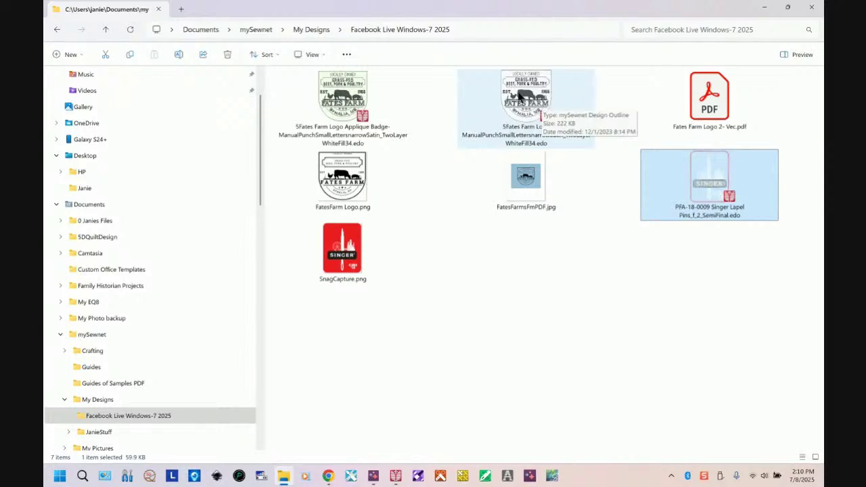
left_click(521, 98)
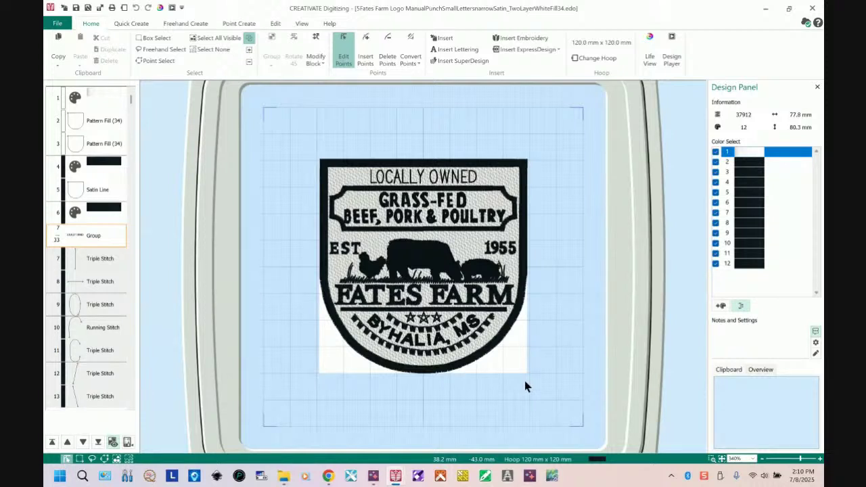
Step: Examine the stitching of the pig, grass and FARM lettering up close, and bring up the Point Create tools
left_click(711, 458)
left_click_drag(443, 259, 526, 303)
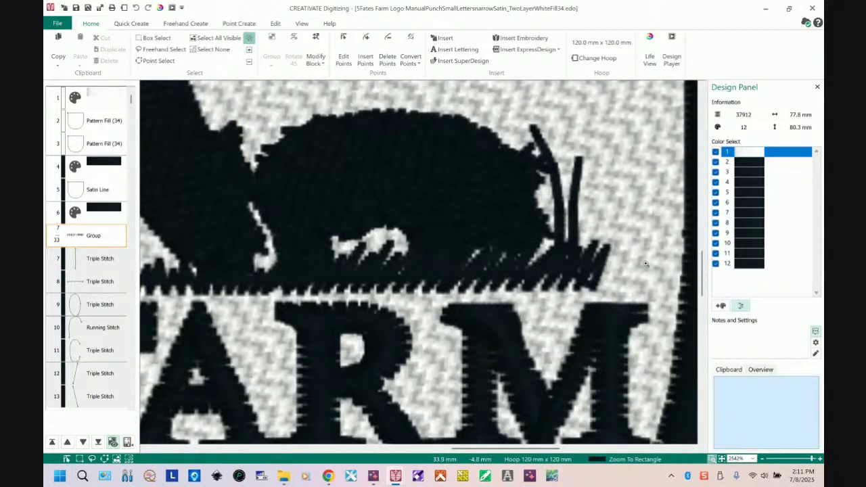
key("Escape")
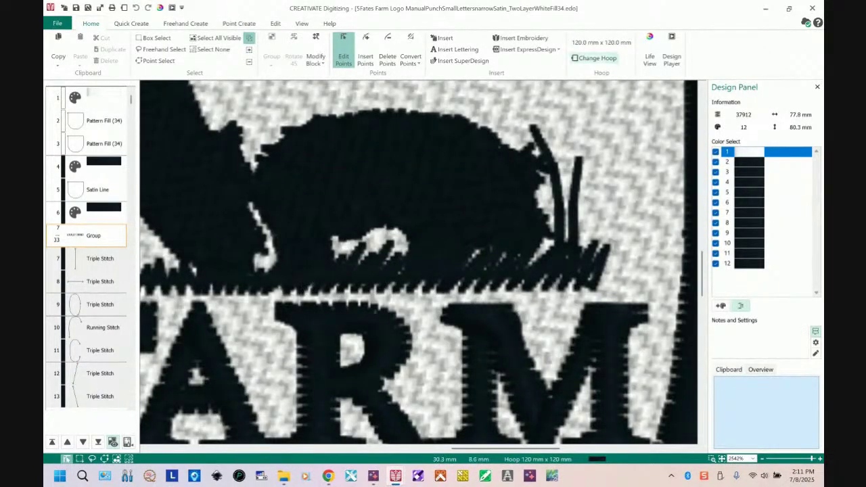
left_click(230, 25)
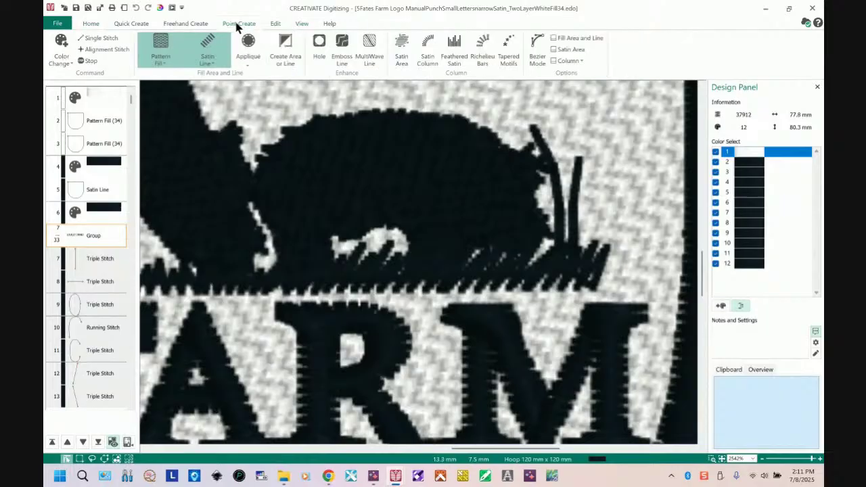
Step: Choose the Feathered Satin column tool and view the whole Fates Farm design
left_click(451, 60)
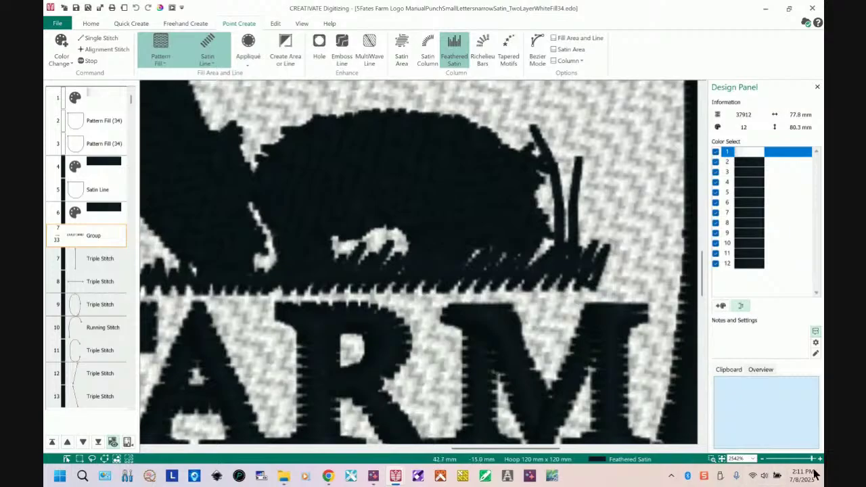
left_click(721, 458)
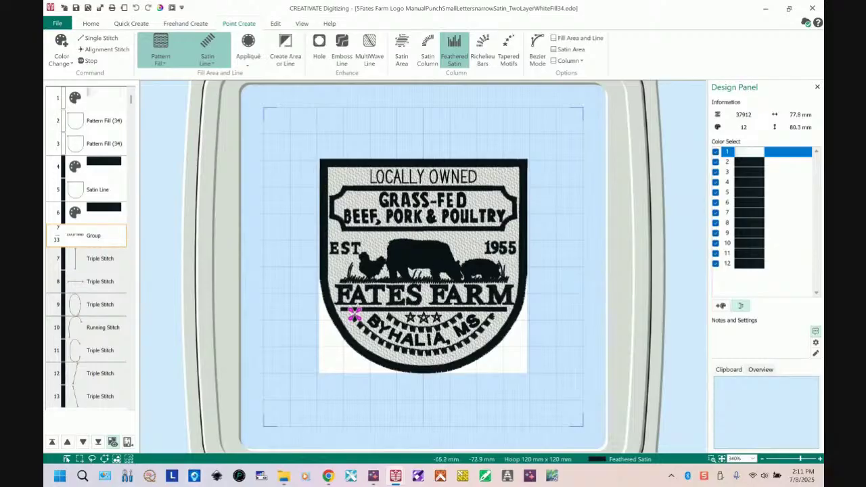
Step: Open a new window and dismiss the ExpressDesign Wizard to start with an empty design
left_click(58, 22)
left_click(69, 65)
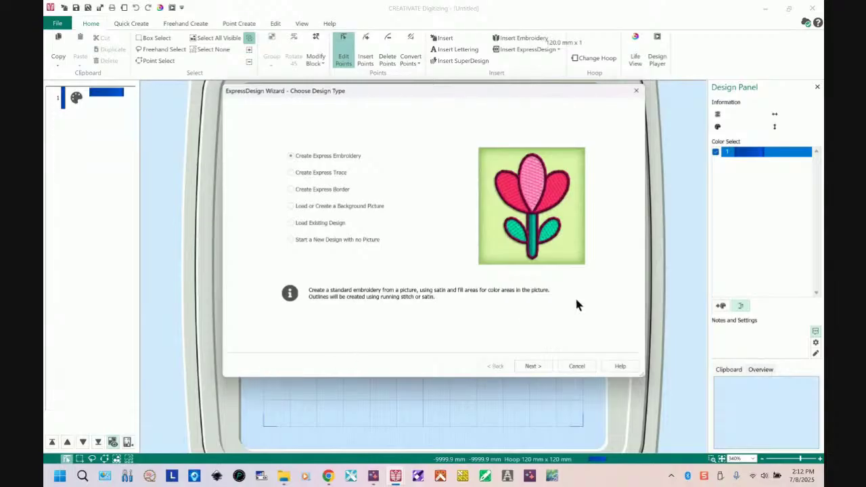
left_click(576, 366)
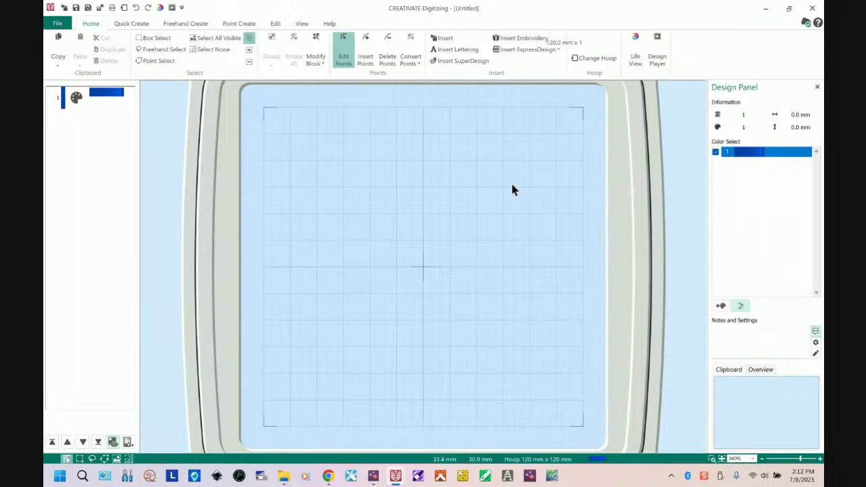
left_click(484, 215)
Step: Open the empty background for editing in CREATIVATE Draw & Paint and insert the picture FatesFarm Logo.png
left_click(303, 24)
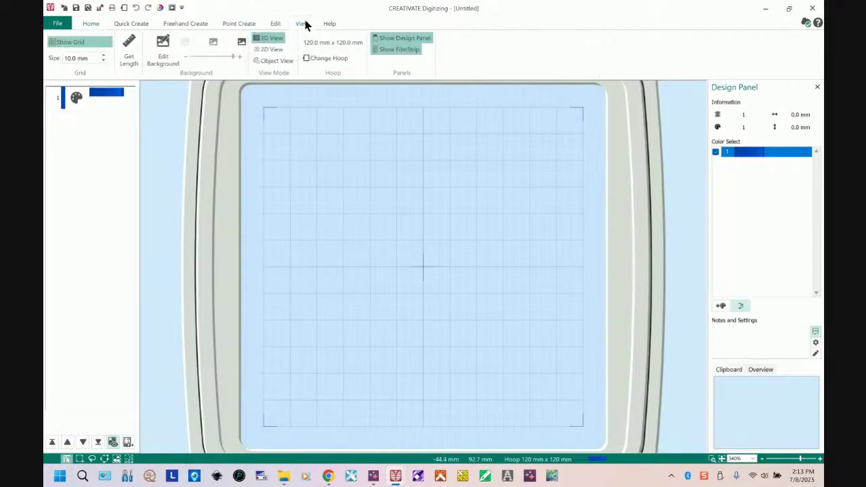
left_click(166, 46)
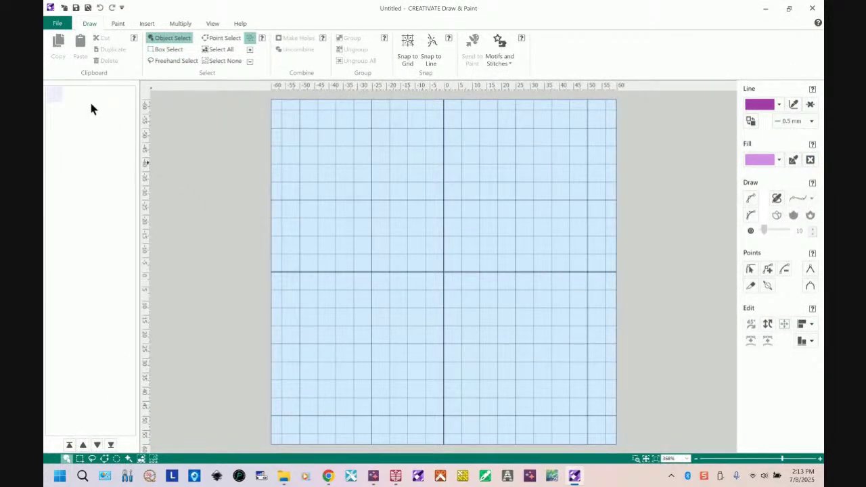
left_click(147, 23)
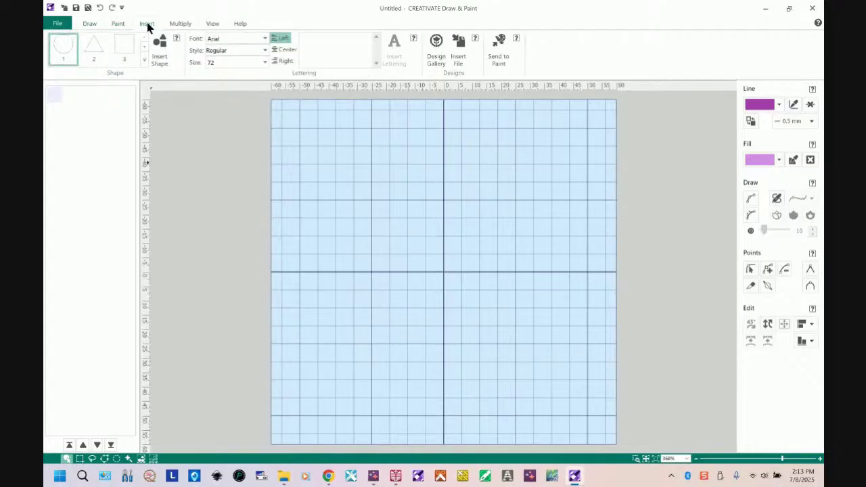
left_click(458, 48)
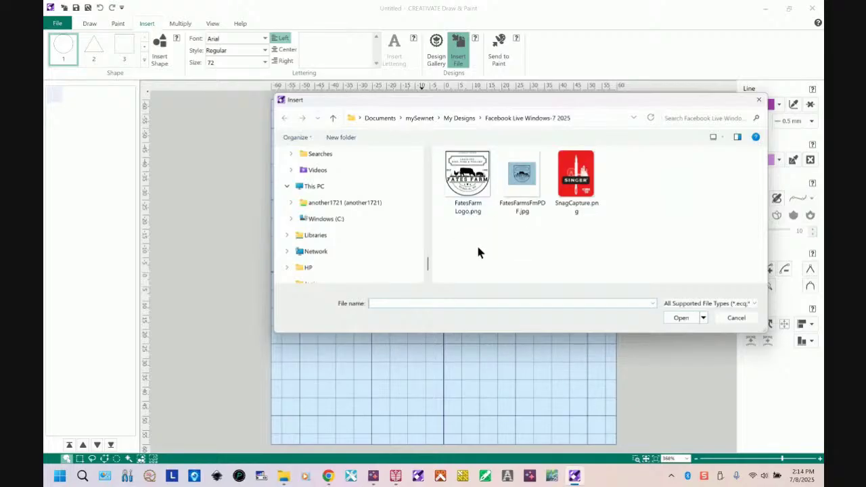
left_click(470, 180)
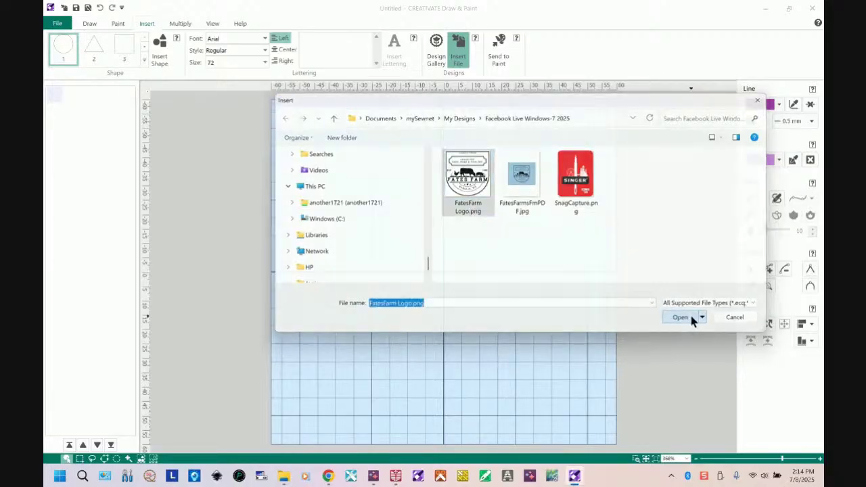
left_click(689, 315)
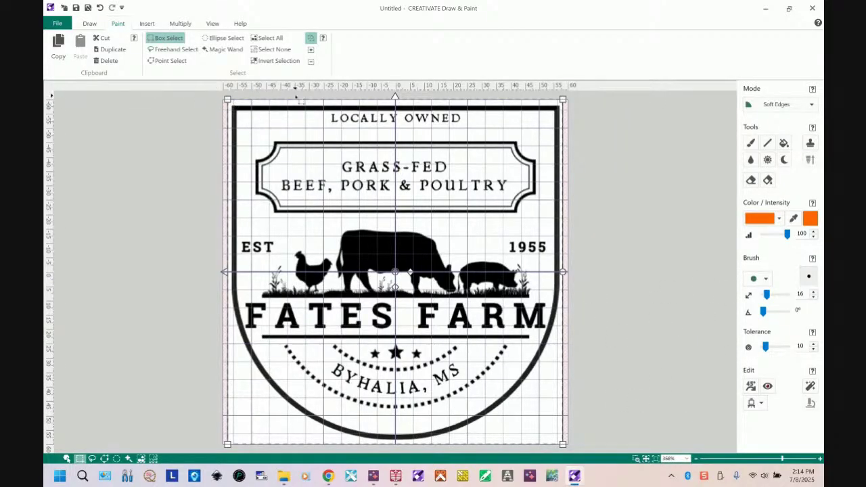
Step: Crop the logo picture to a box selection drawn closely around the shield border
left_click(619, 227)
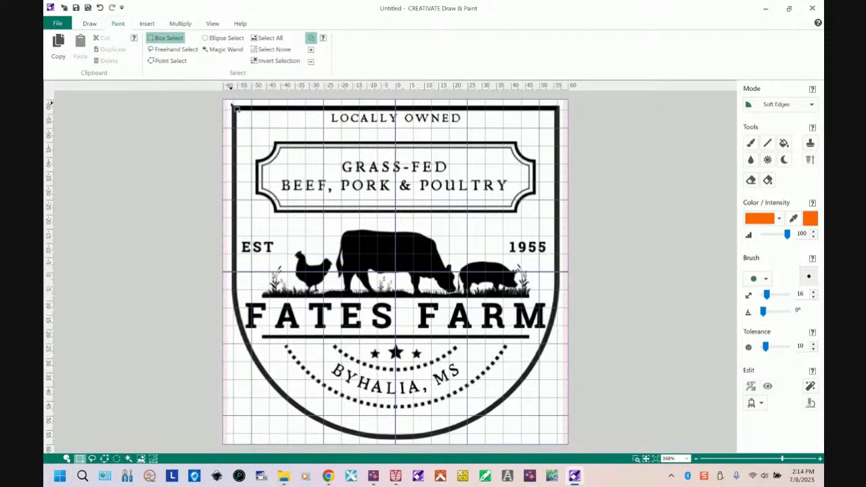
left_click_drag(232, 107, 563, 444)
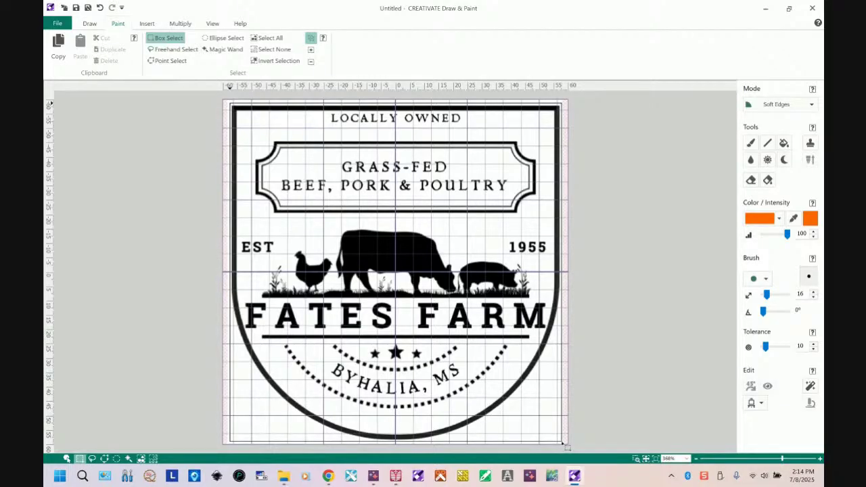
left_click_drag(566, 446, 563, 445)
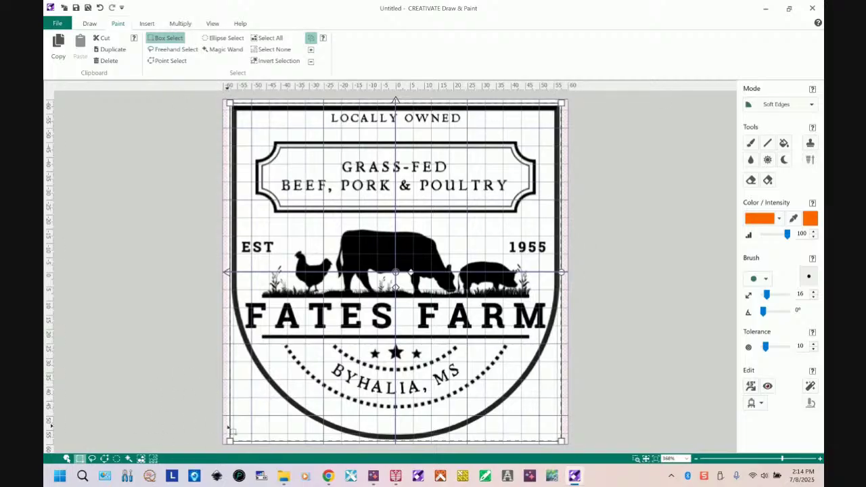
left_click(761, 403)
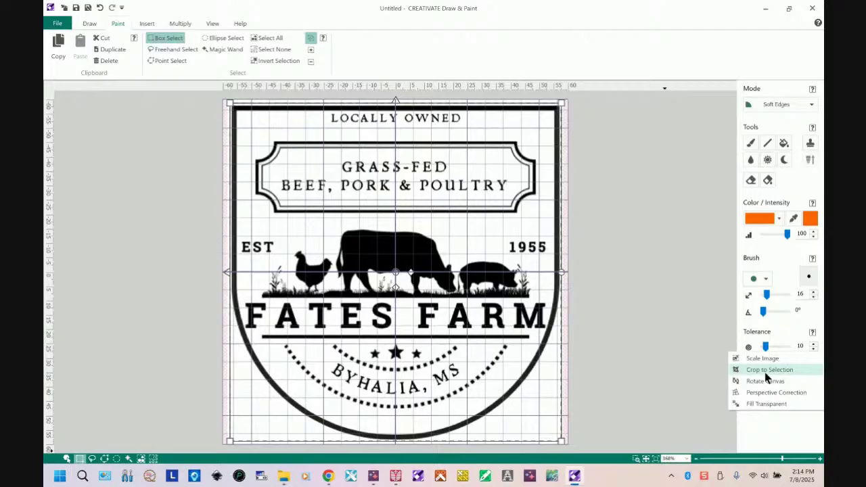
left_click(767, 373)
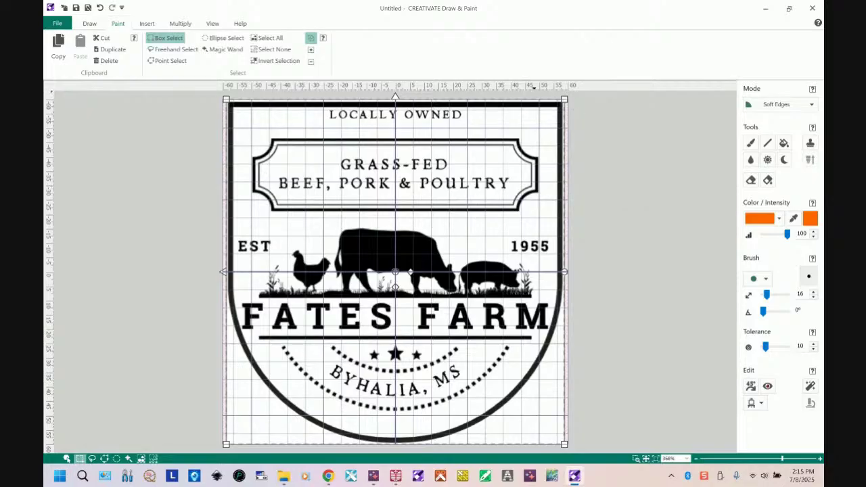
Step: Hide and show the canvas grid again, and look over the grid start options without changing them
left_click(213, 24)
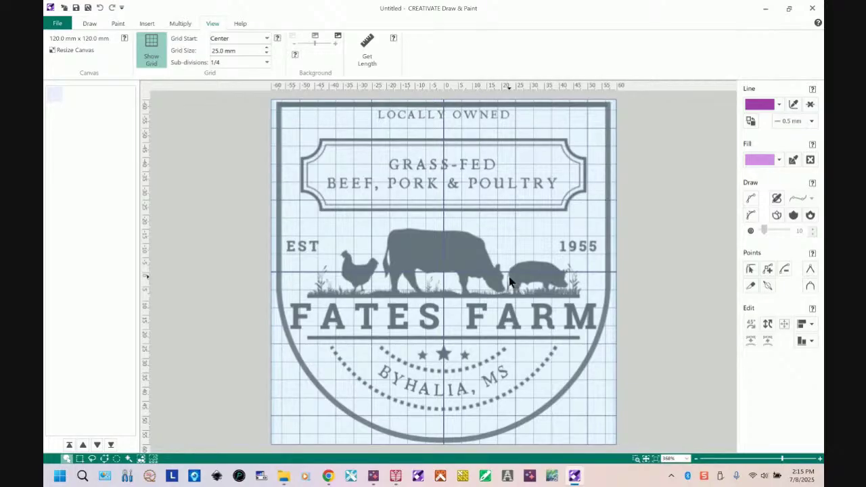
left_click(150, 45)
left_click(150, 45)
left_click(267, 39)
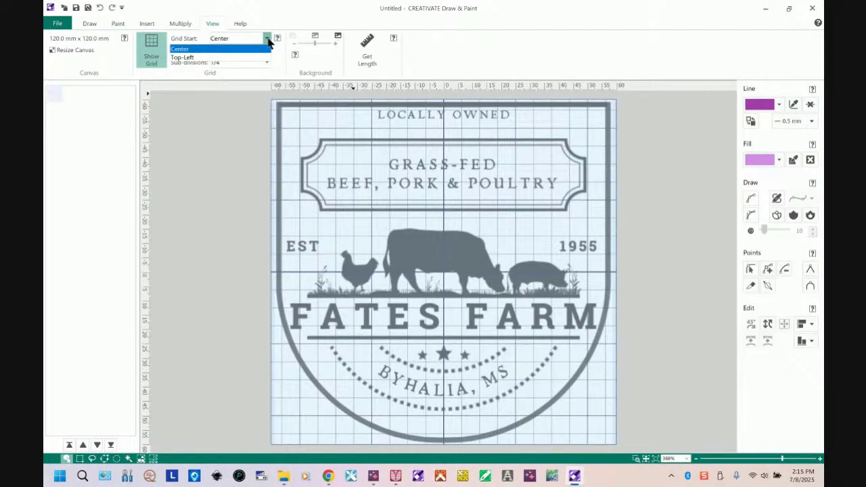
left_click(267, 40)
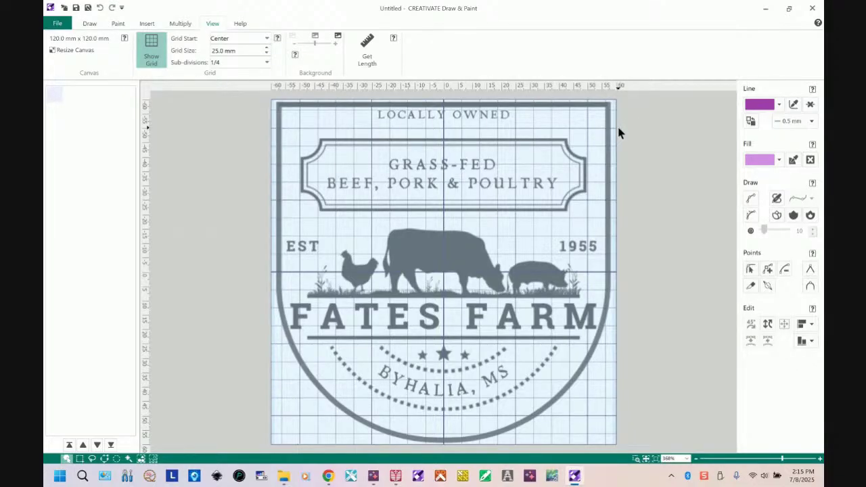
Step: Try grid sub-divisions of 1/2 and set them back to 1/4
left_click(245, 50)
left_click(267, 62)
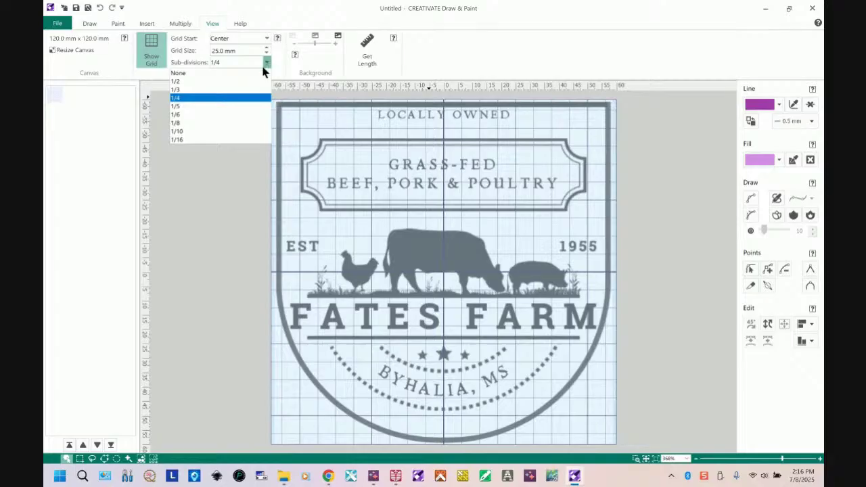
left_click(213, 82)
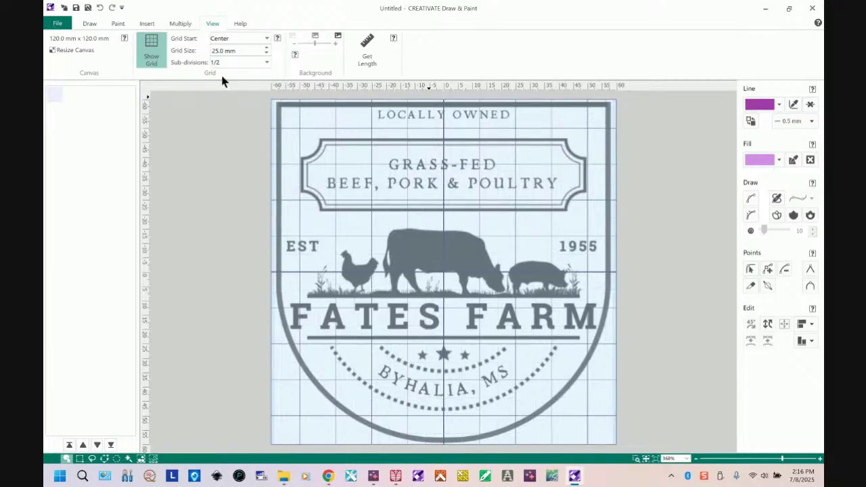
left_click(266, 62)
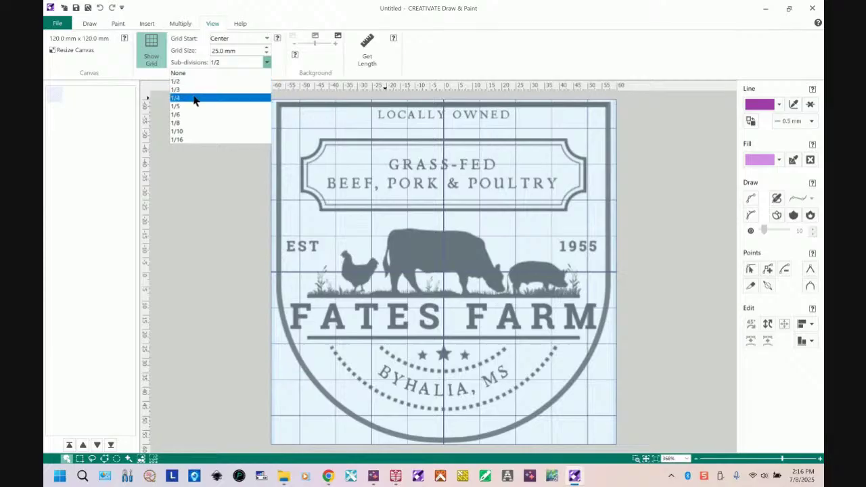
left_click(197, 102)
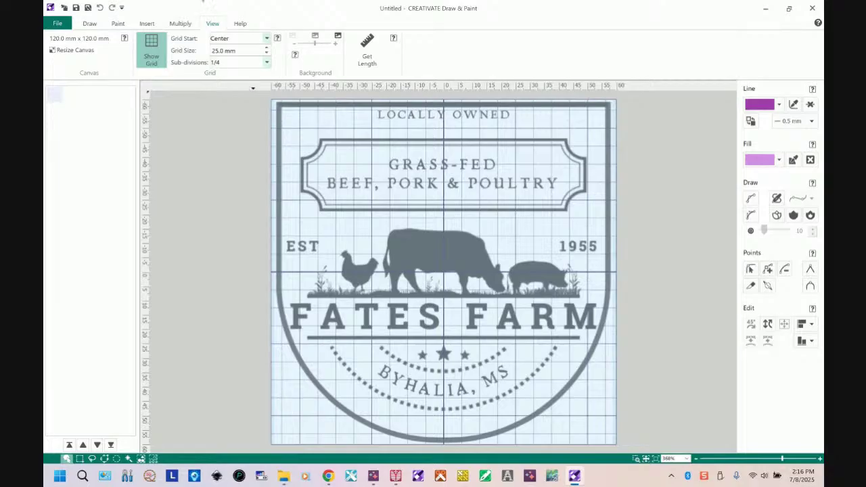
Step: Scale the cropped logo picture down proportionally around its center to about 75 mm wide
left_click(119, 25)
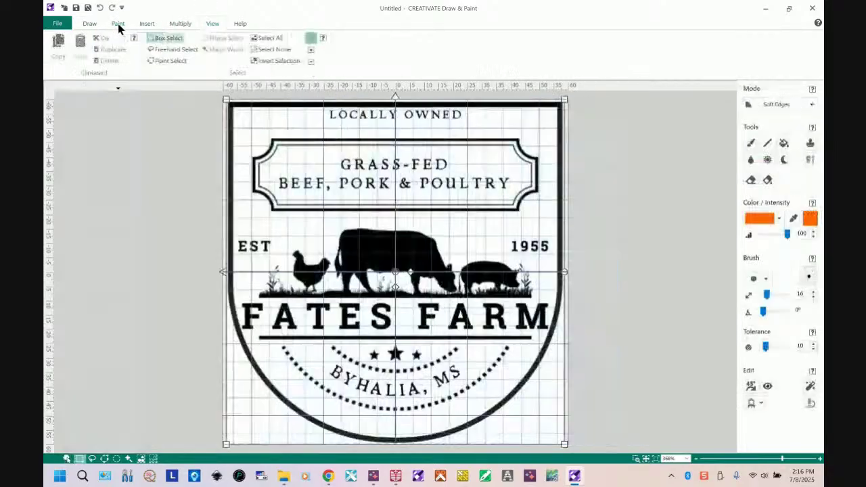
left_click(154, 39)
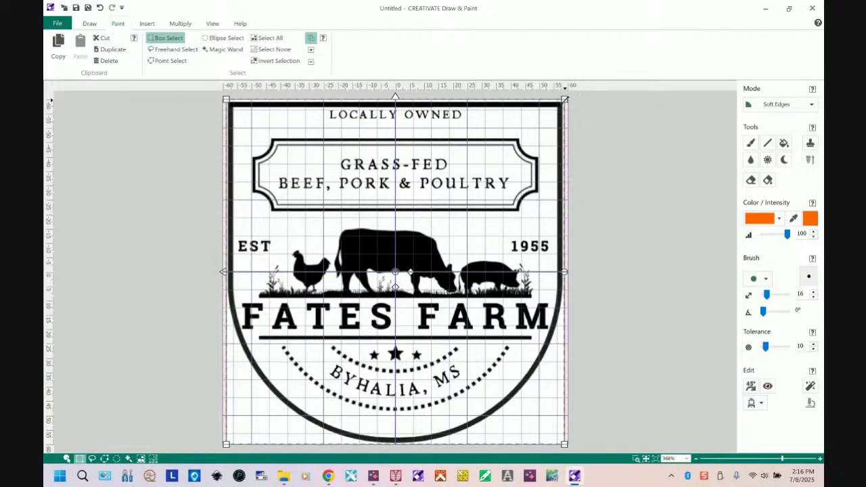
left_click_drag(564, 99, 496, 152)
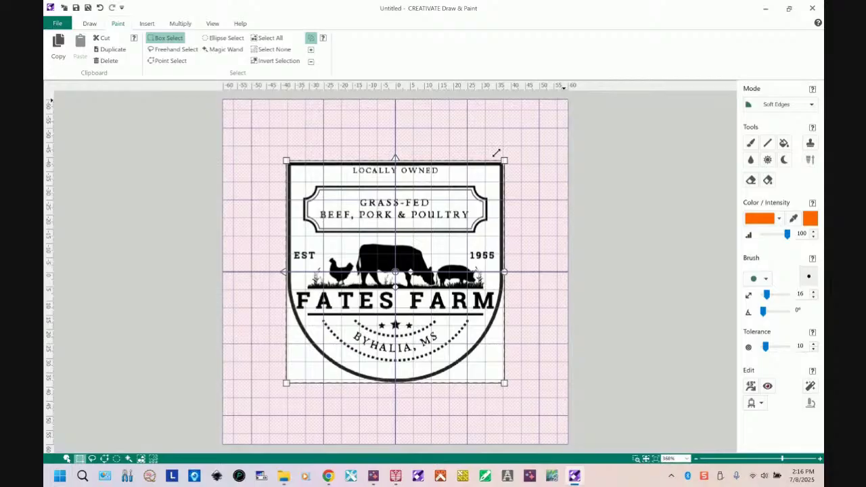
mouse_move(496, 152)
left_mouse_down()
mouse_move(504, 147)
mouse_move(495, 152)
left_mouse_up()
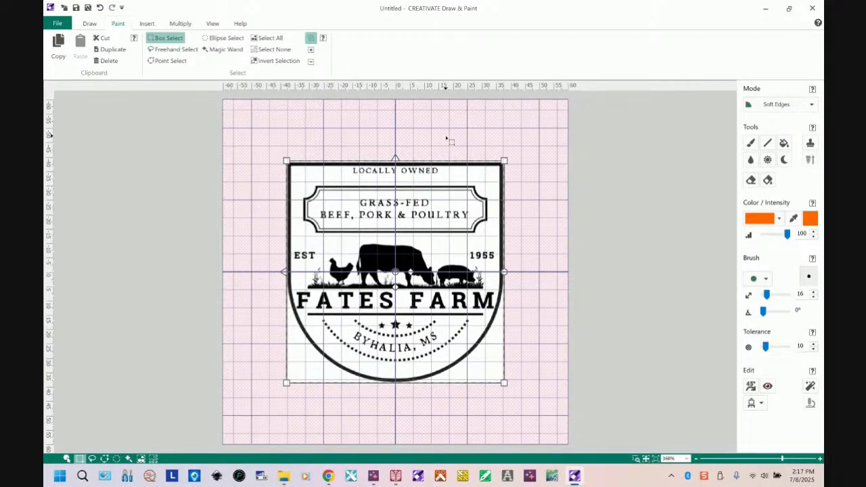
Step: Measure the logo's width along the shield's upper edge with Get Length, and finish the measurement
left_click(212, 24)
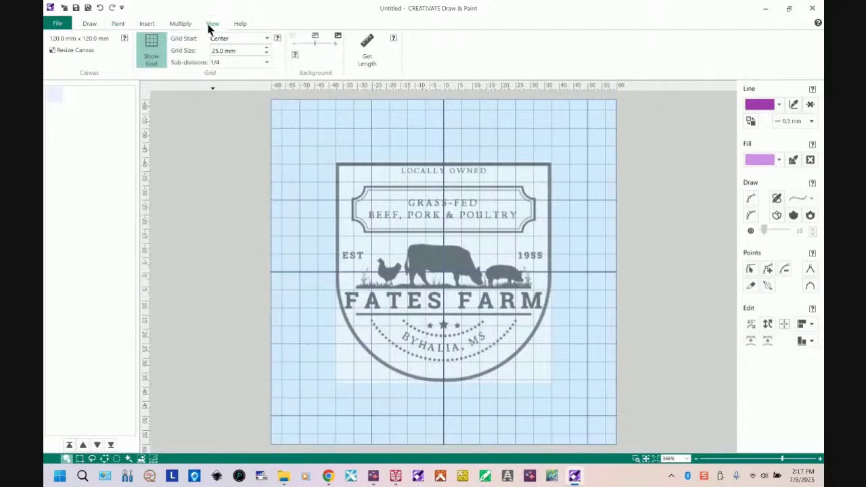
left_click(372, 47)
left_click_drag(339, 169, 556, 173)
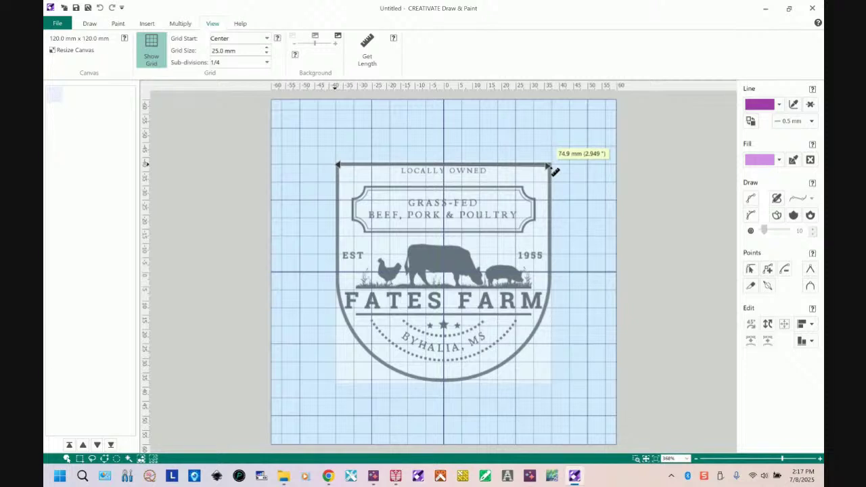
right_click(593, 196)
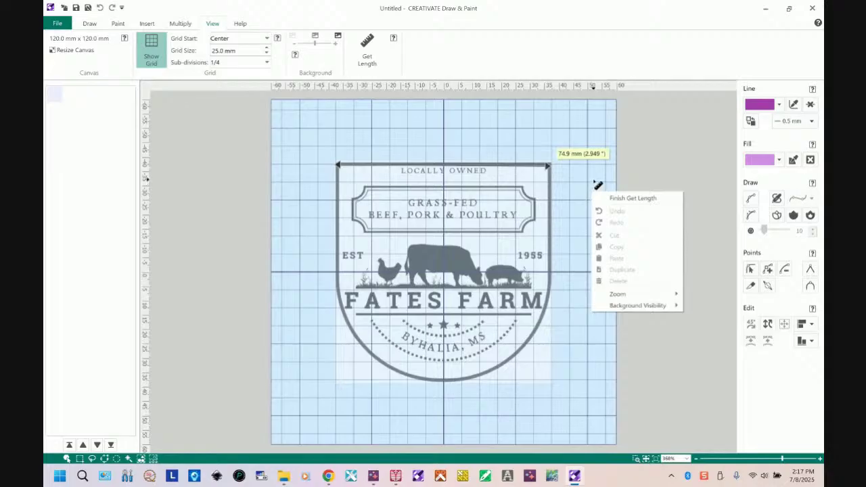
left_click(643, 202)
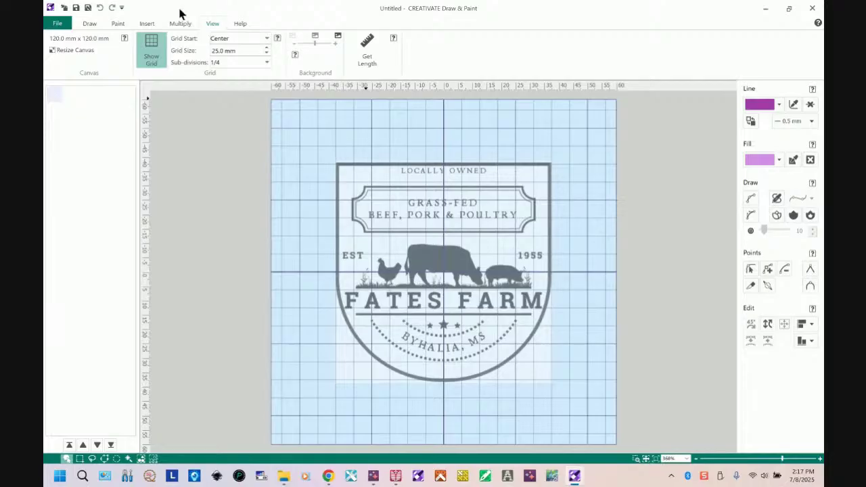
Step: Close the picture editor to use the resized logo as the design's background in CREATIVATE Digitizing, and view it enlarged
left_click(813, 9)
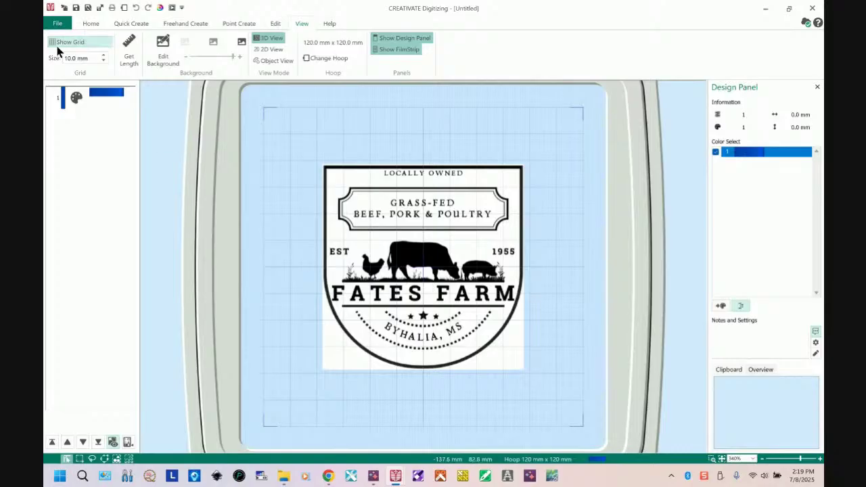
left_click(57, 26)
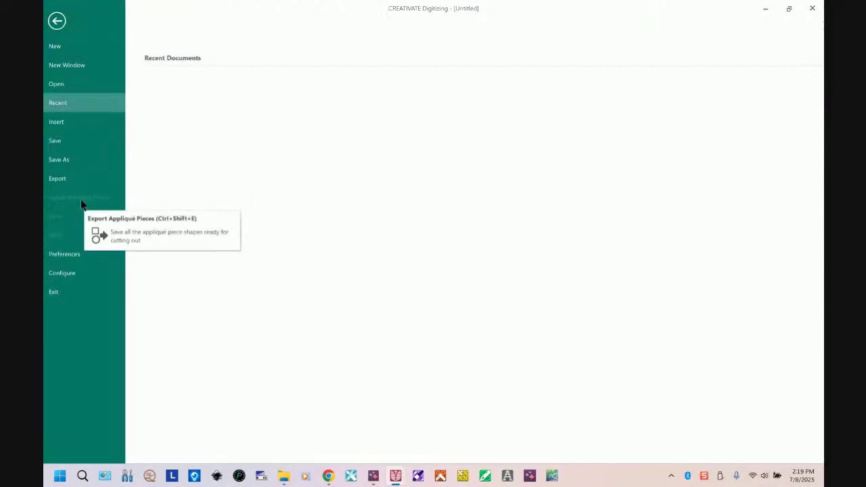
left_click(57, 21)
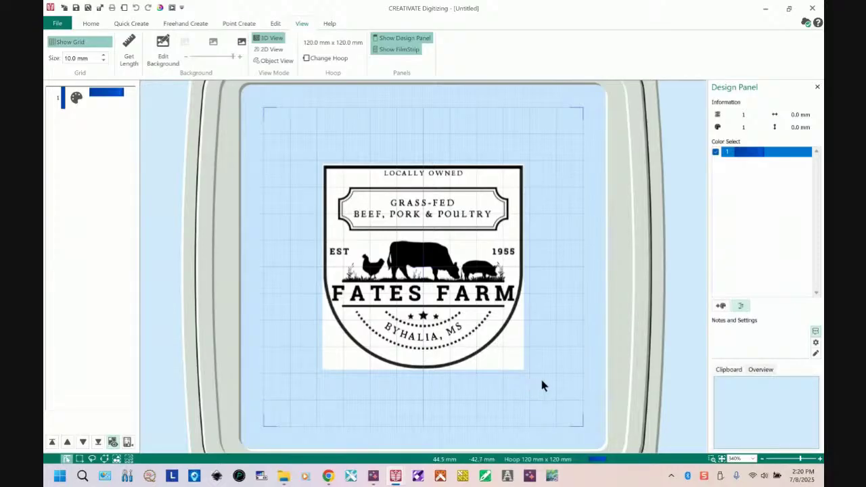
left_click(820, 459)
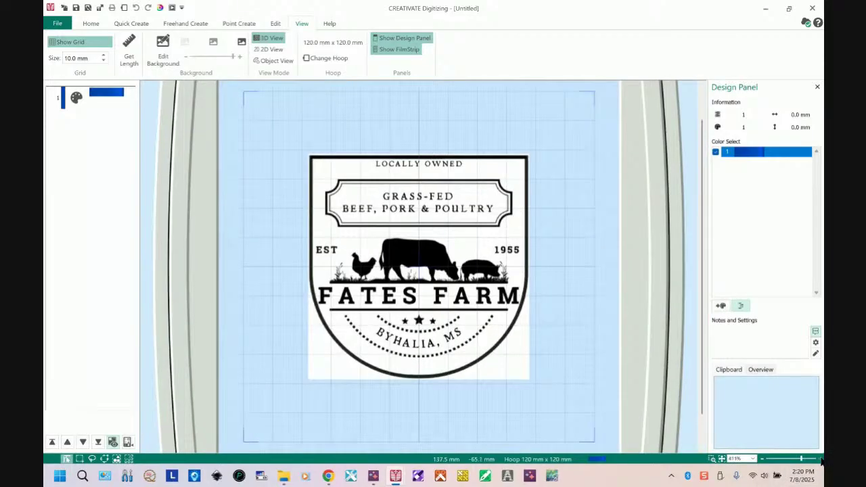
left_click(821, 460)
left_click(820, 460)
left_click(821, 460)
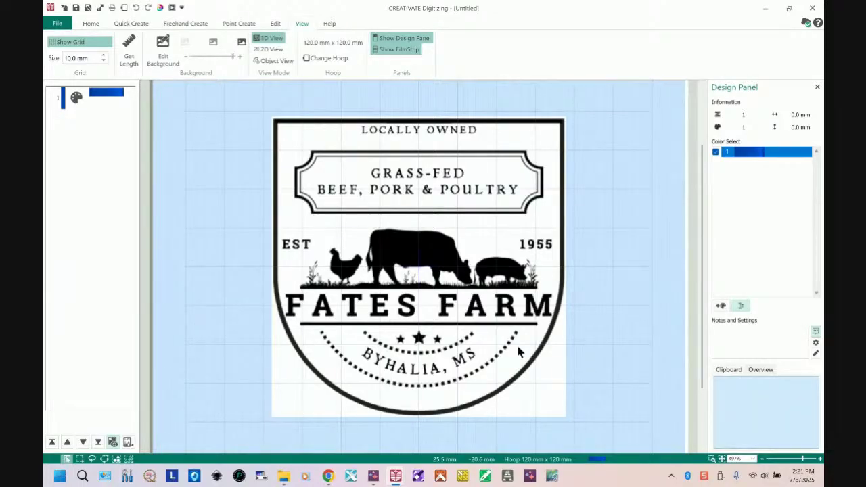
Step: Switch to the finished manually punched Fates Farm design and display only its first color block
mouse_move(396, 476)
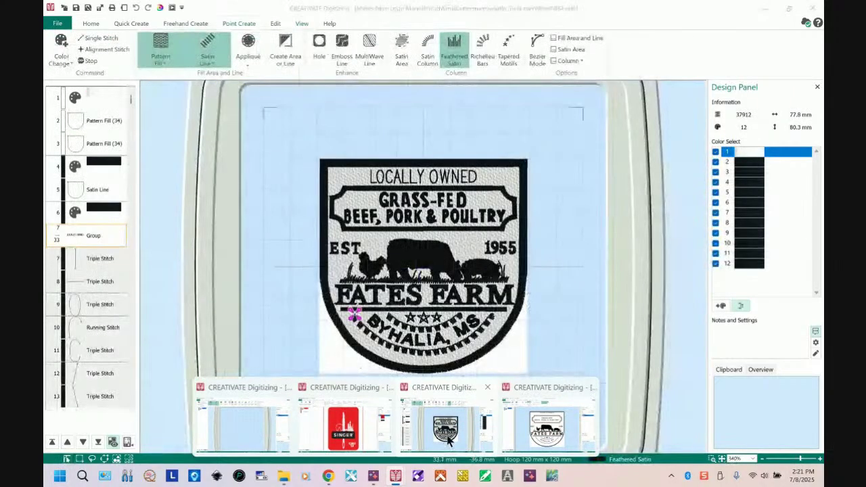
left_click(445, 443)
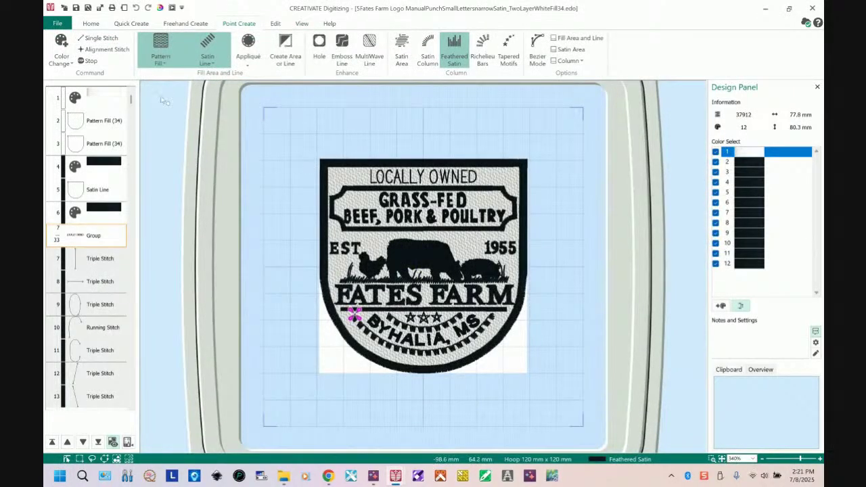
left_click(276, 24)
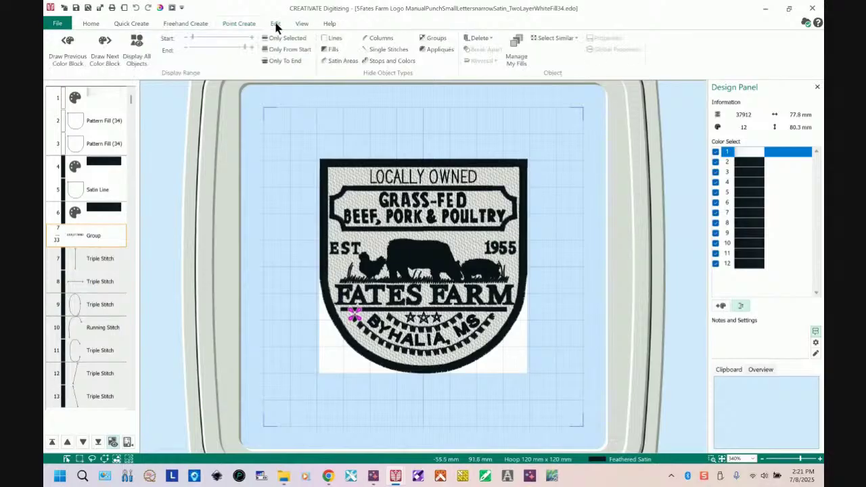
left_click(103, 44)
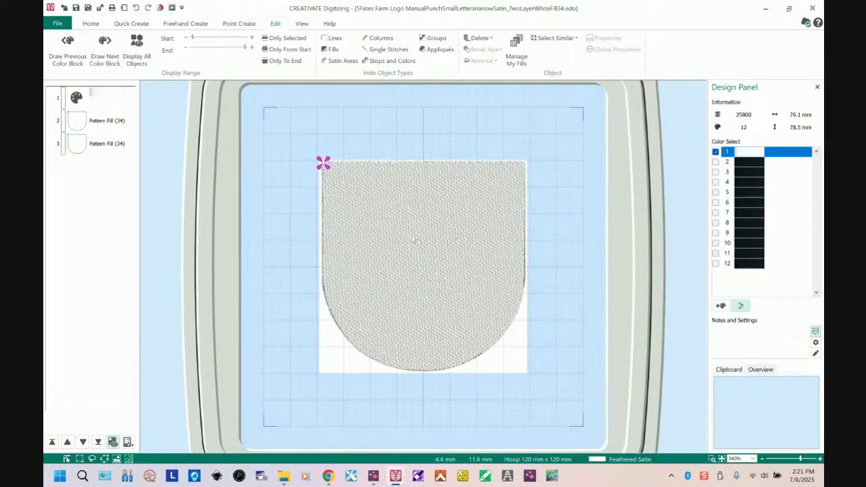
Step: Compare the two shield pattern fills, check the first fill's properties, and show its outline points and angle line
left_click(78, 122)
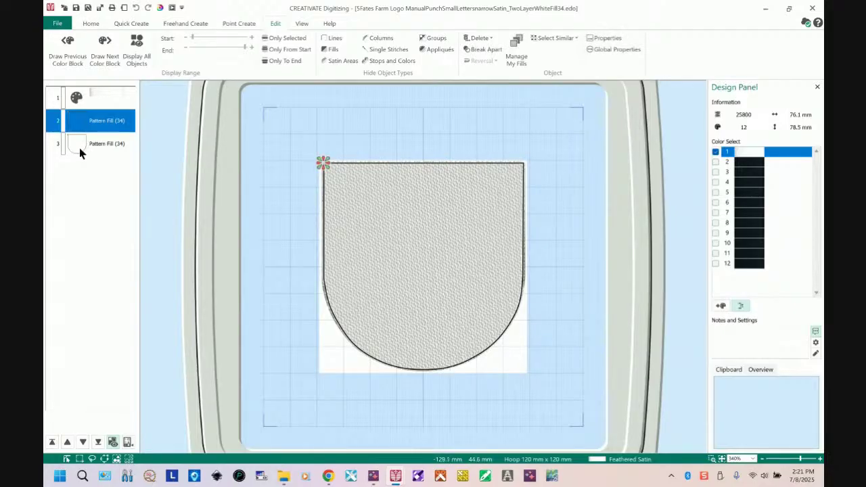
left_click(79, 147)
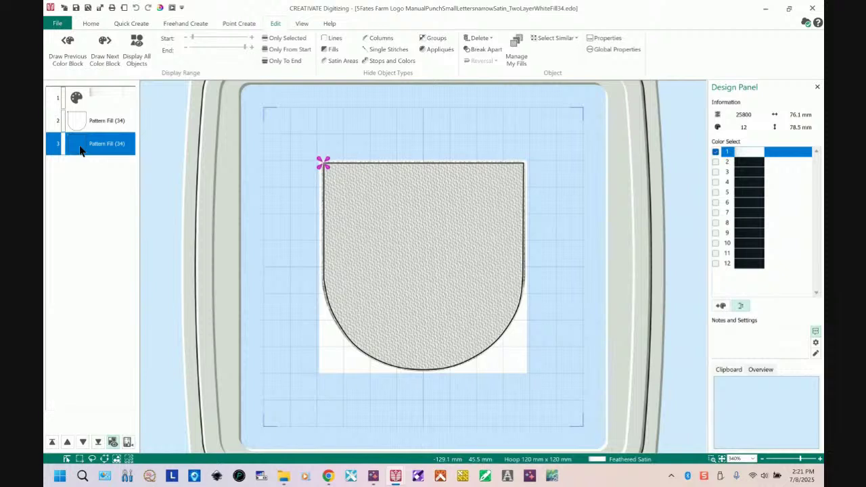
mouse_move(79, 150)
left_mouse_down()
mouse_move(69, 103)
mouse_move(78, 118)
left_mouse_up()
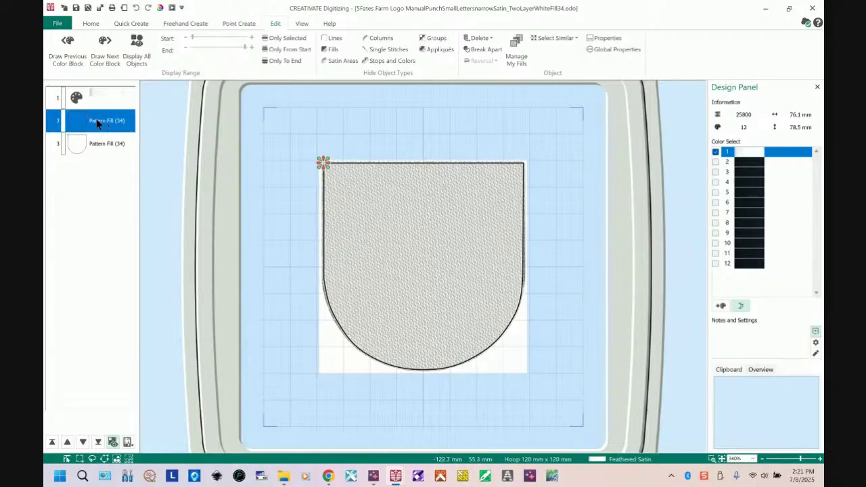
right_click(96, 119)
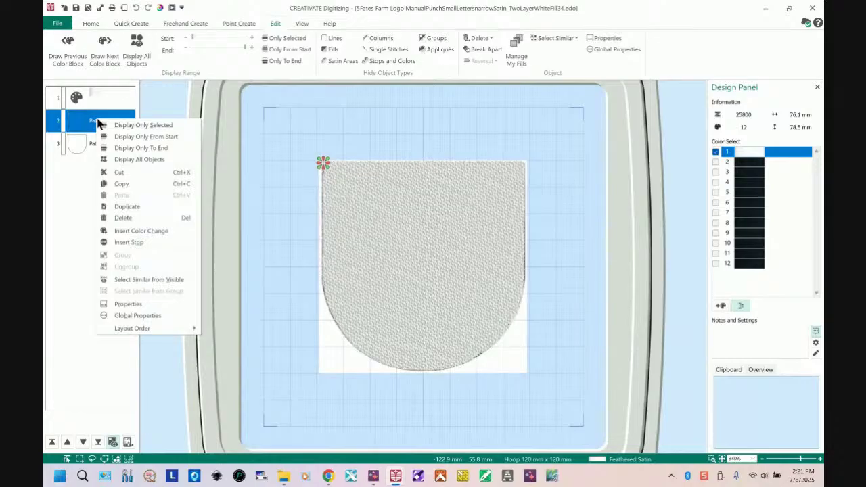
left_click(163, 305)
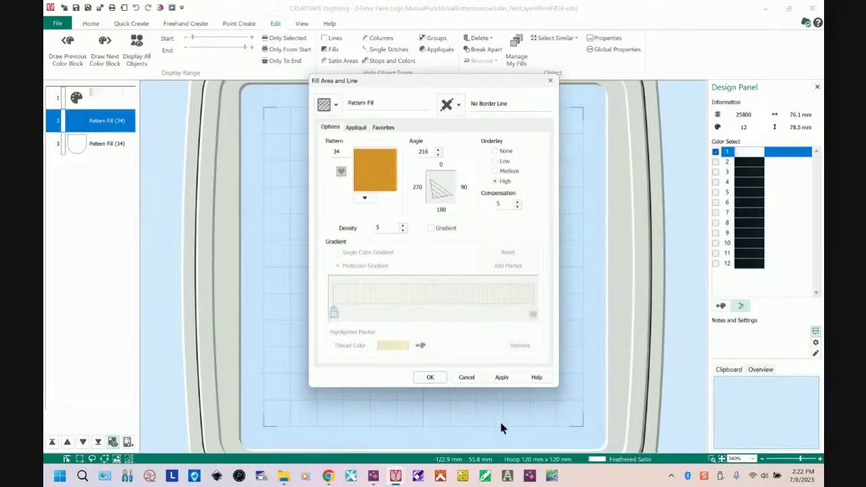
left_click(443, 373)
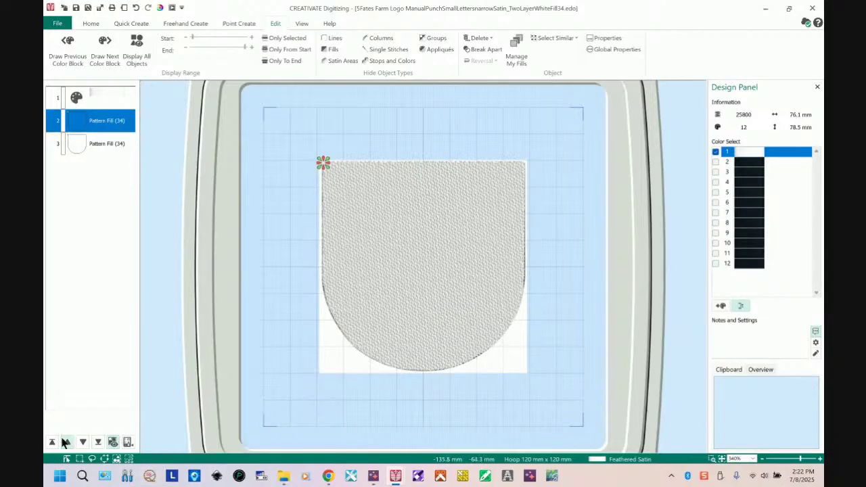
left_click(66, 461)
left_click(473, 329)
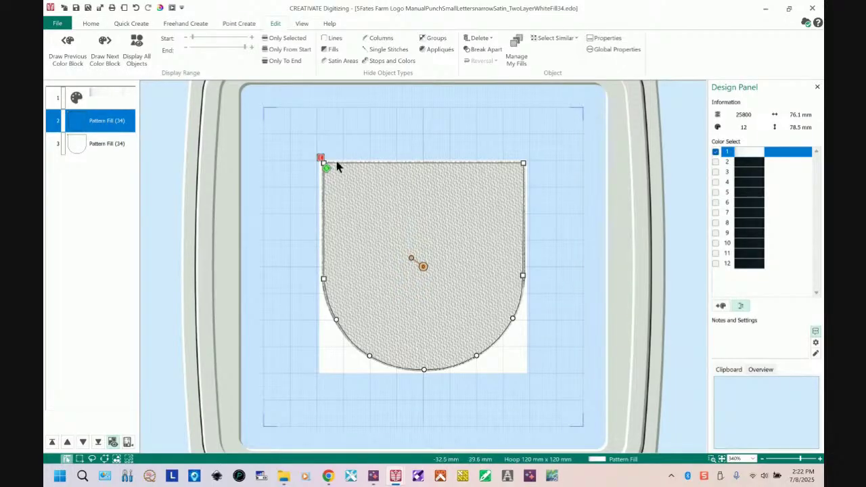
Step: Check the second shield pattern fill's angle, density and underlay settings, and reselect the first fill
left_click(77, 145)
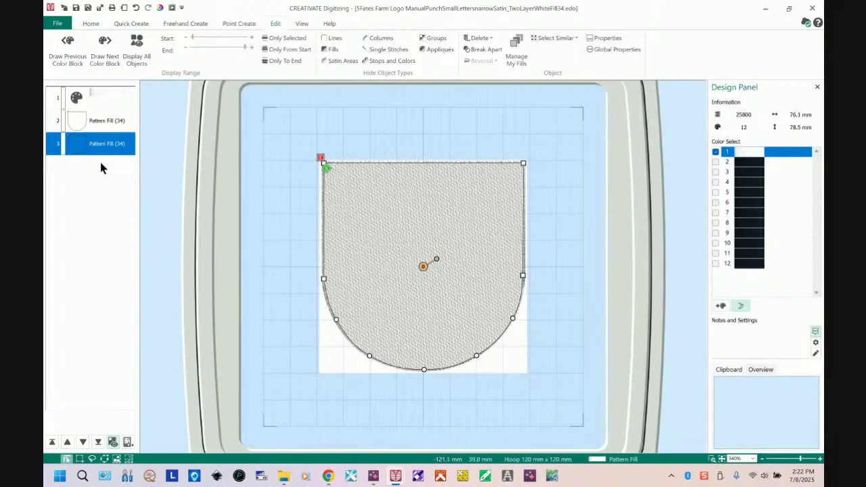
right_click(90, 143)
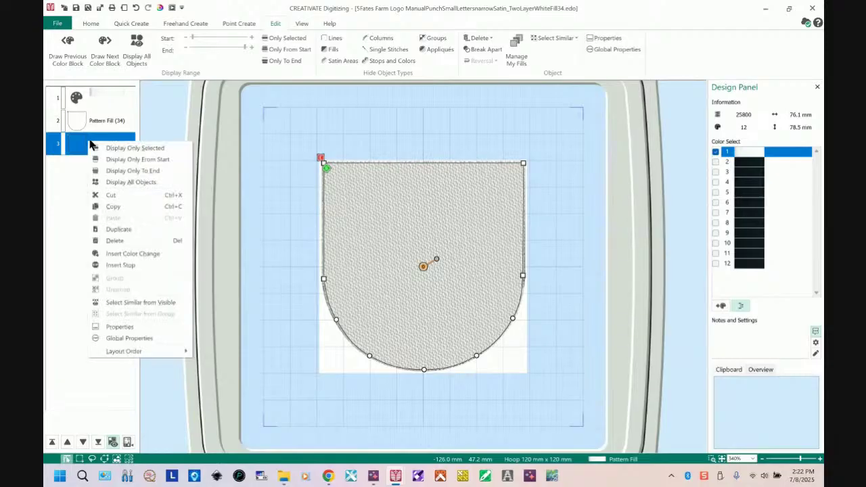
left_click(152, 327)
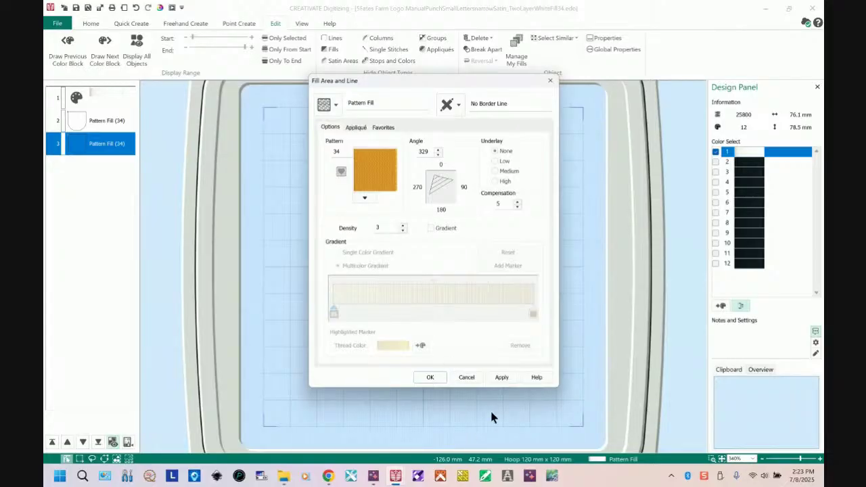
left_click(430, 378)
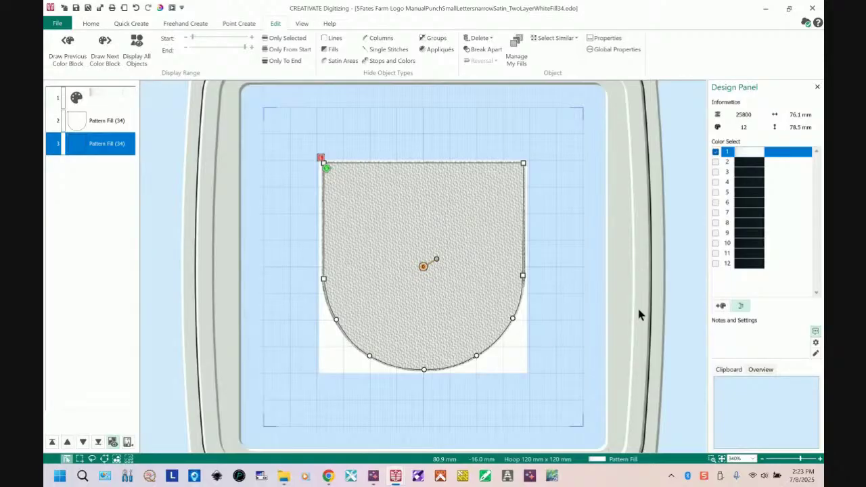
left_click(73, 128)
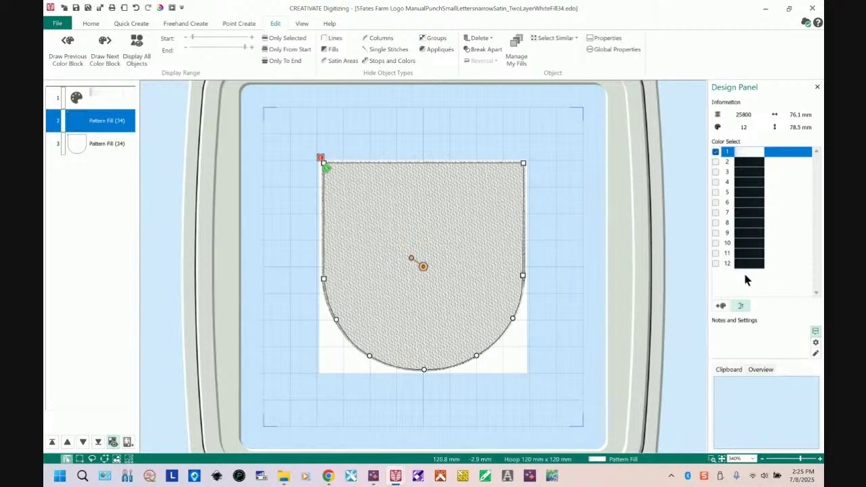
Step: Switch to the untitled logo design and change its first thread color to Robison-Anton Rayon 40 number 2343, Eggshell
mouse_move(397, 478)
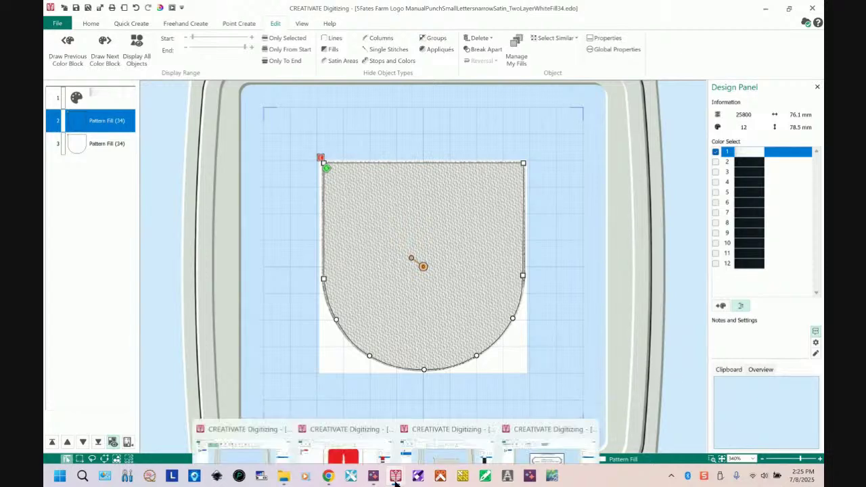
left_click(547, 426)
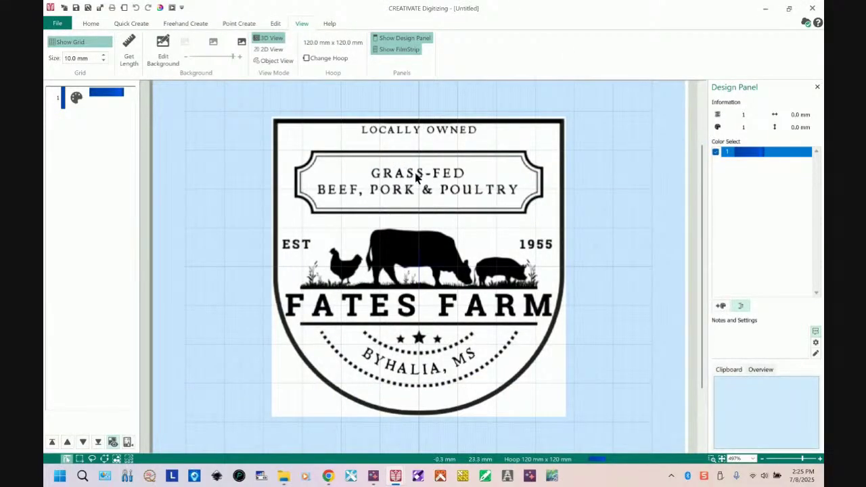
left_click(755, 158)
left_click(752, 153)
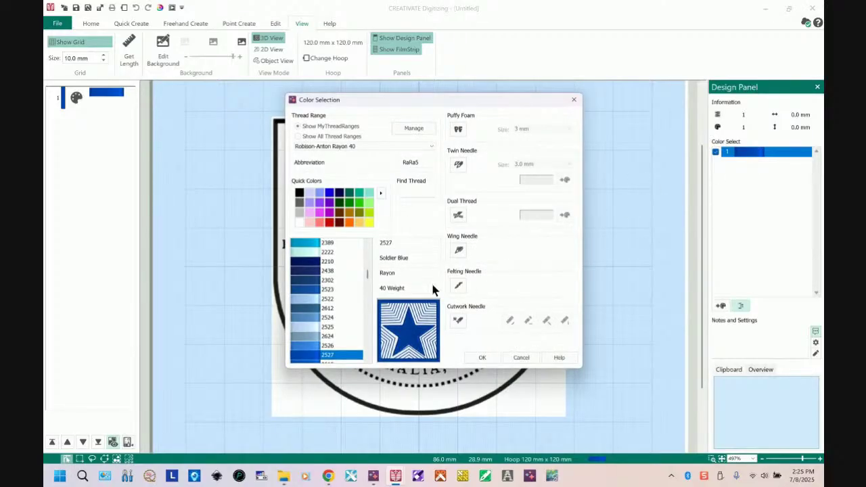
left_click(301, 223)
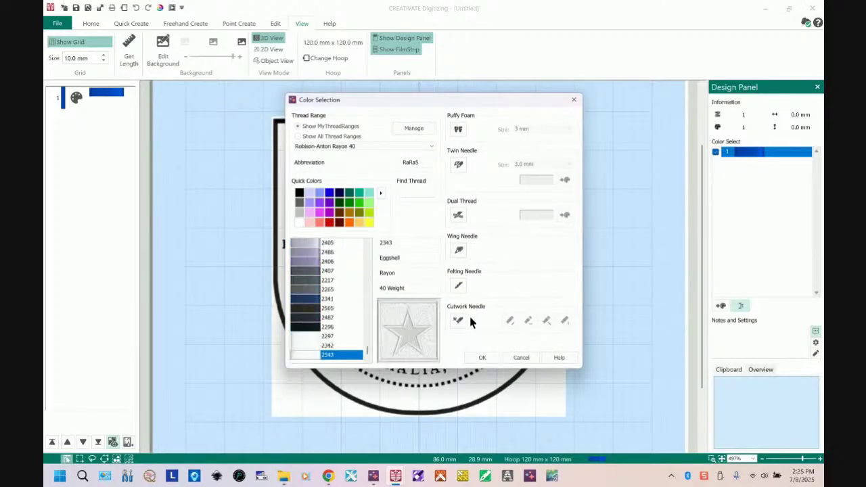
left_click(485, 361)
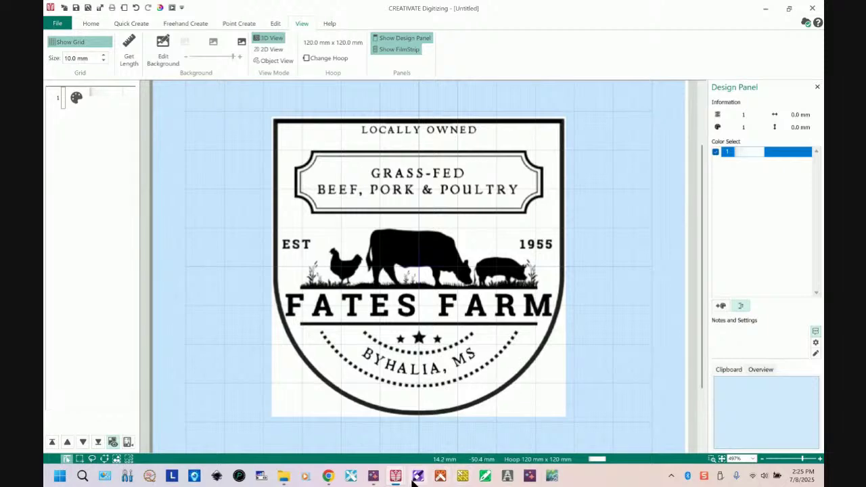
Step: Return to the finished Fates Farm design and also show color blocks 2 and 3
mouse_move(417, 476)
left_click(443, 439)
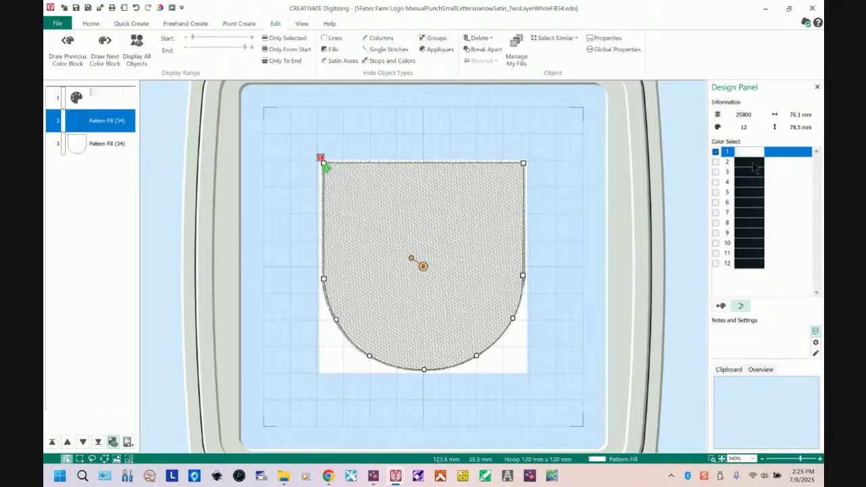
left_click(716, 163)
left_click(715, 172)
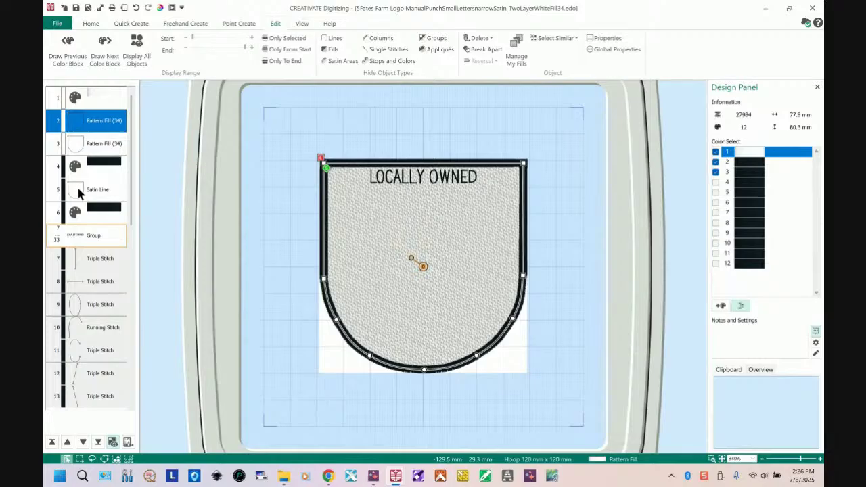
Step: Review the line and appliqué properties of the shield's satin border, and close them without changes
left_click(79, 190)
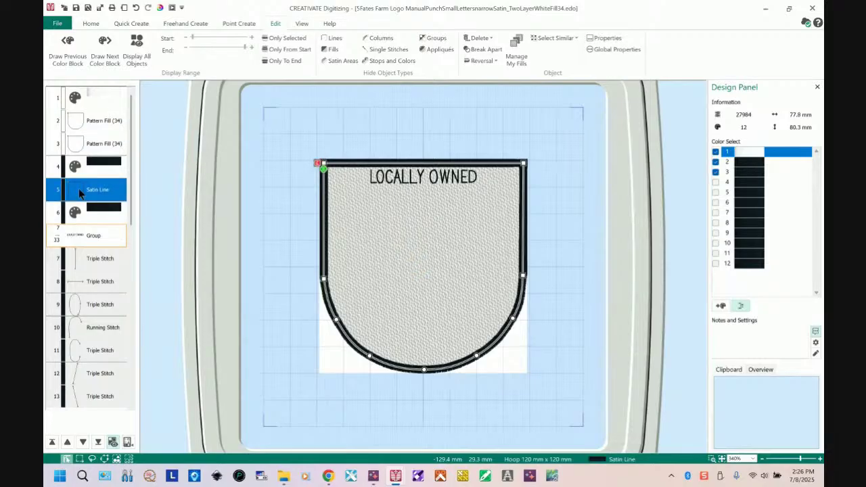
right_click(89, 192)
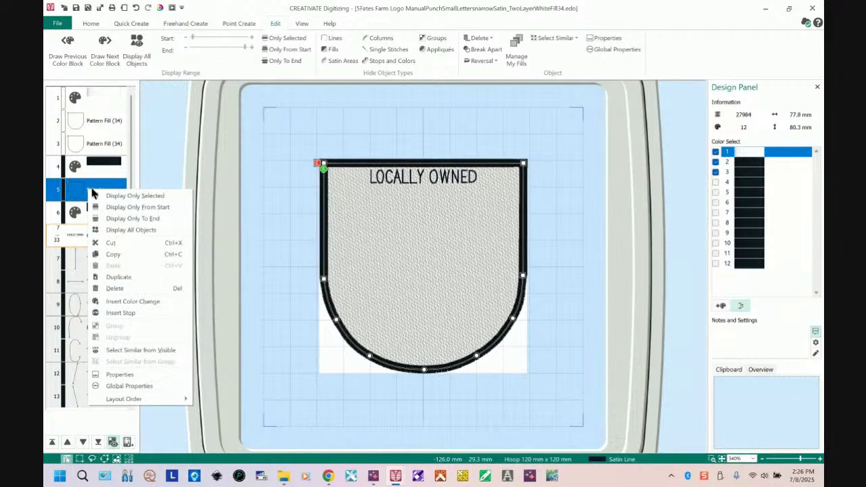
left_click(119, 375)
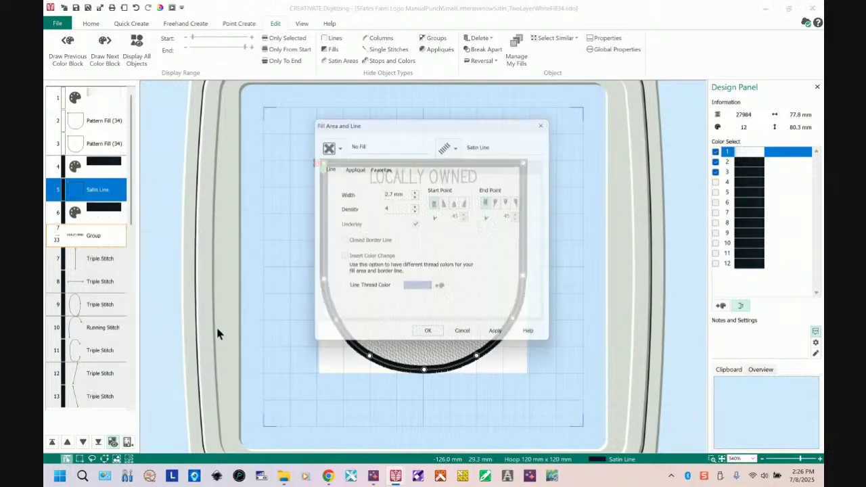
left_click(352, 169)
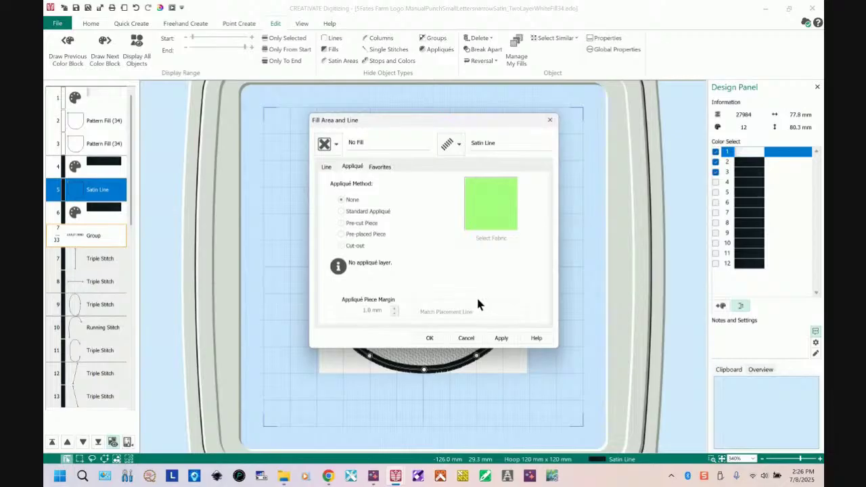
left_click(466, 338)
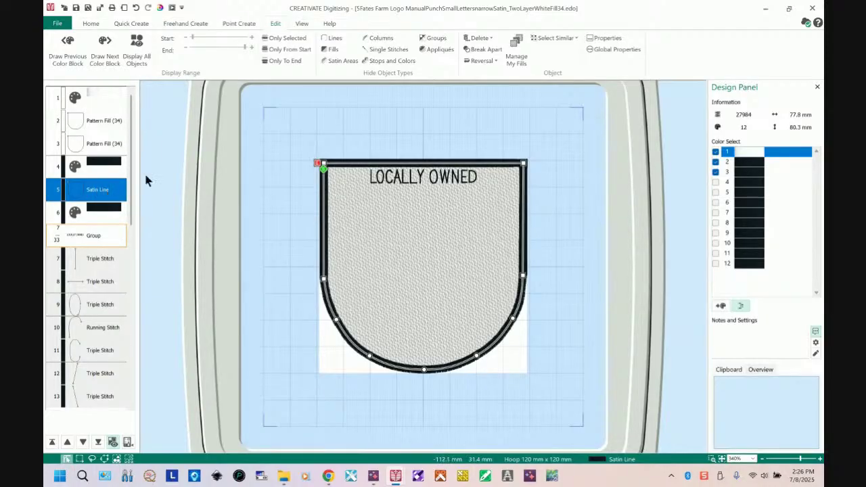
Step: Display all objects, and step through the color blocks one at a time up to the LOCALLY OWNED lettering
left_click(137, 44)
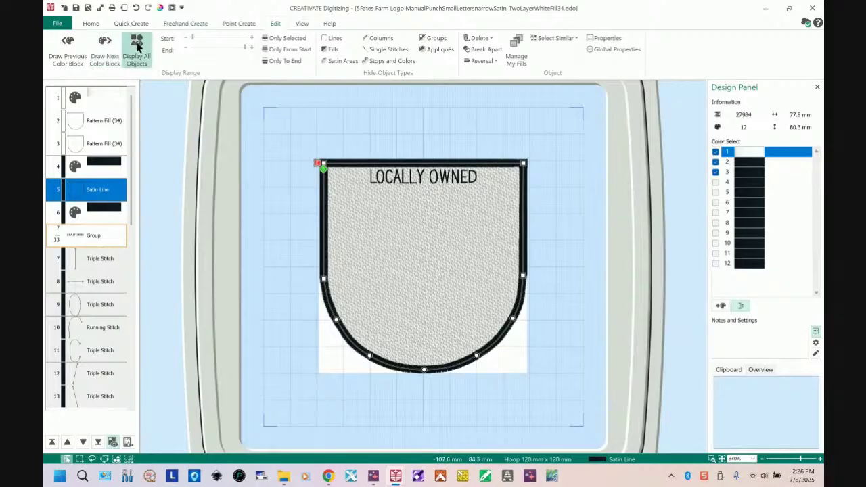
left_click(104, 45)
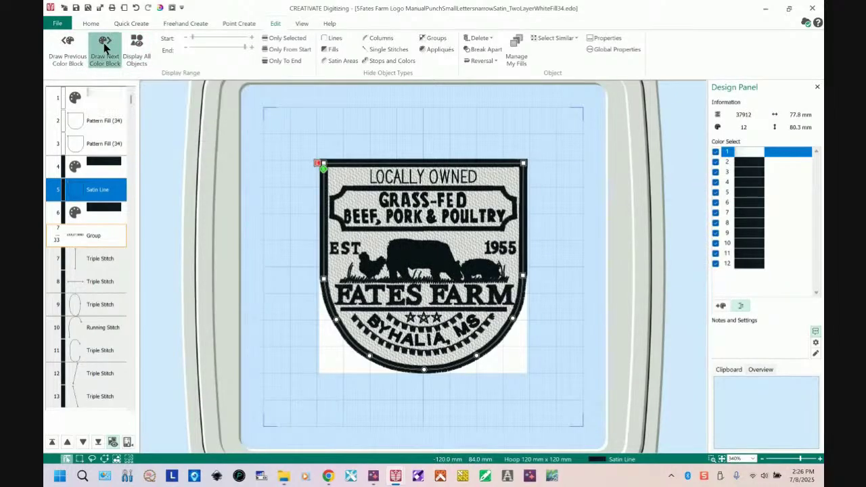
left_click(105, 46)
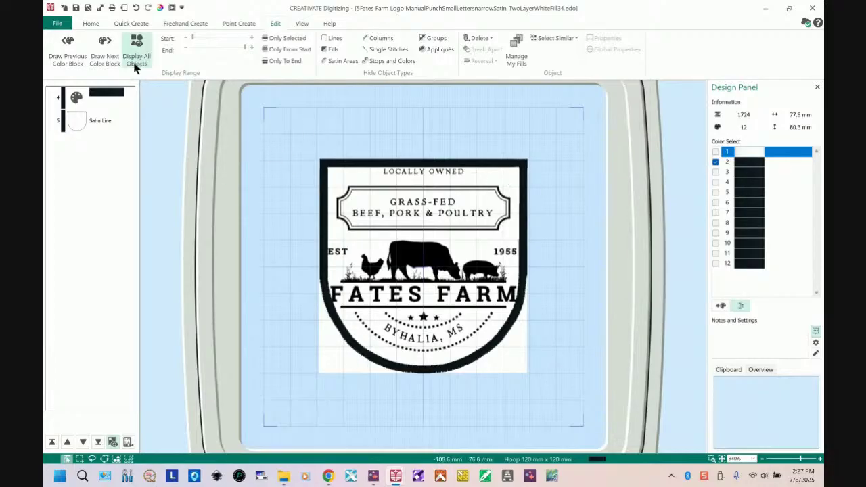
left_click(103, 52)
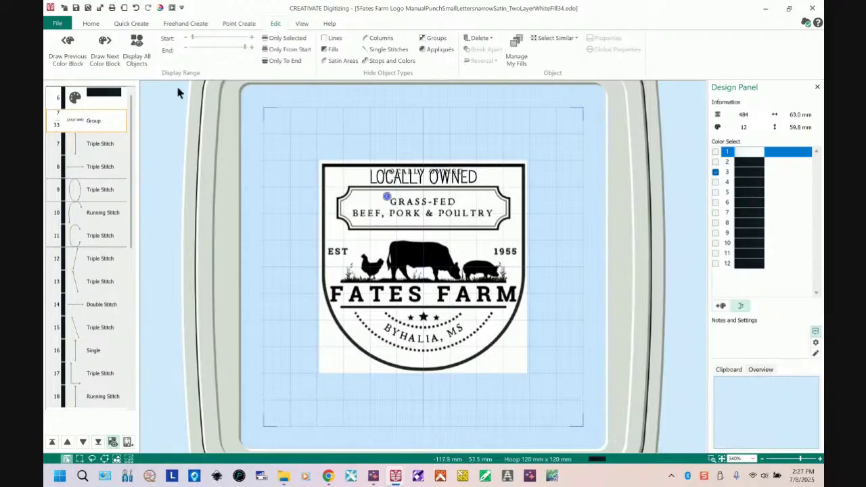
Step: Select the LOCALLY OWNED lettering group with Box Select and examine the stitch objects it contains
left_click(79, 459)
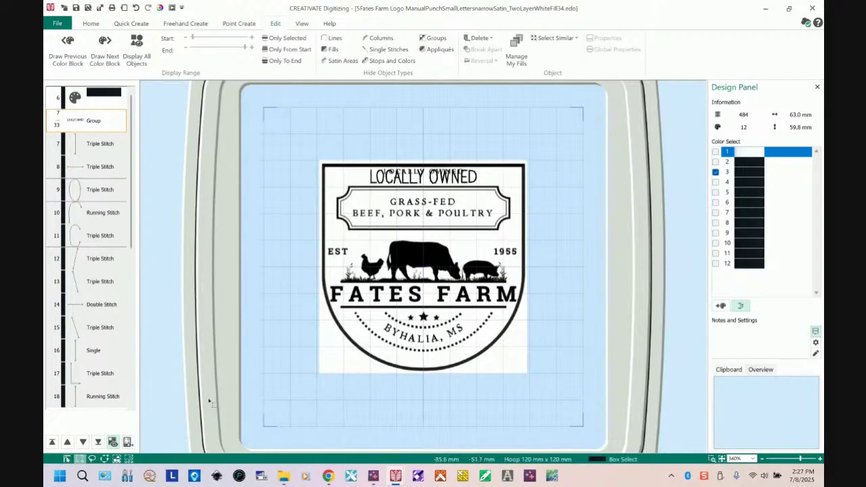
left_click(93, 121)
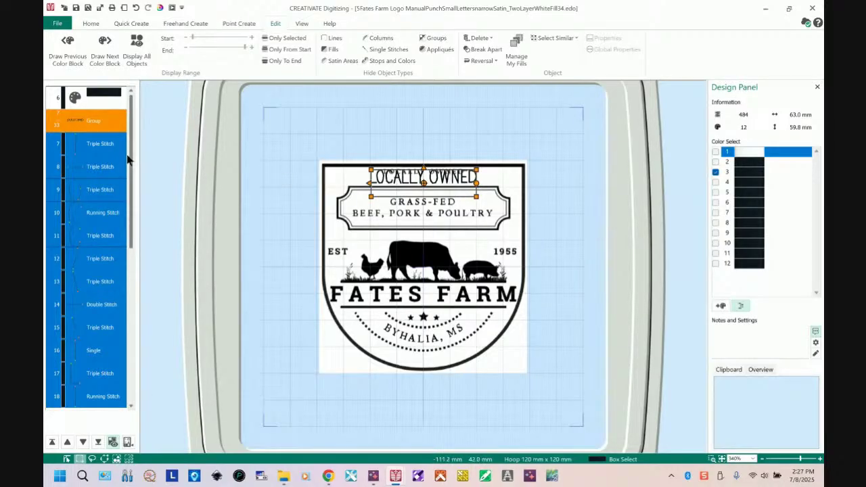
left_click_drag(130, 164, 134, 115)
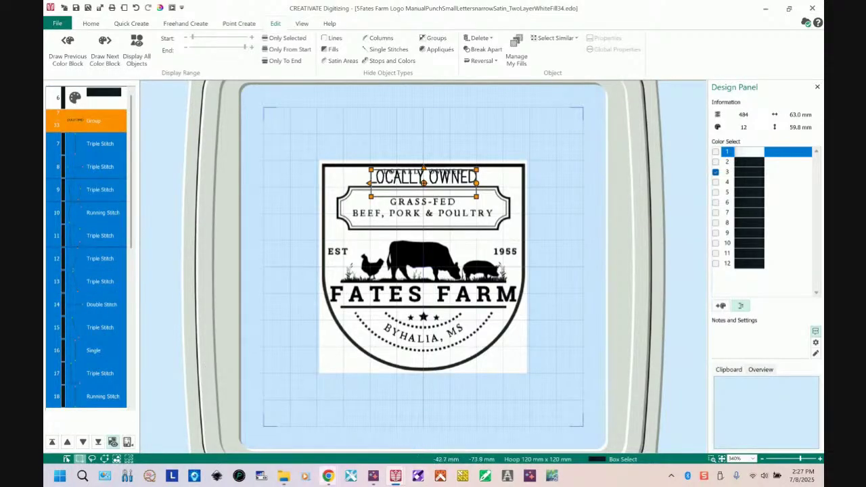
Step: Compare the LOCALLY OWNED lettering in the new design's background picture with the finished Fates Farm design
mouse_move(327, 476)
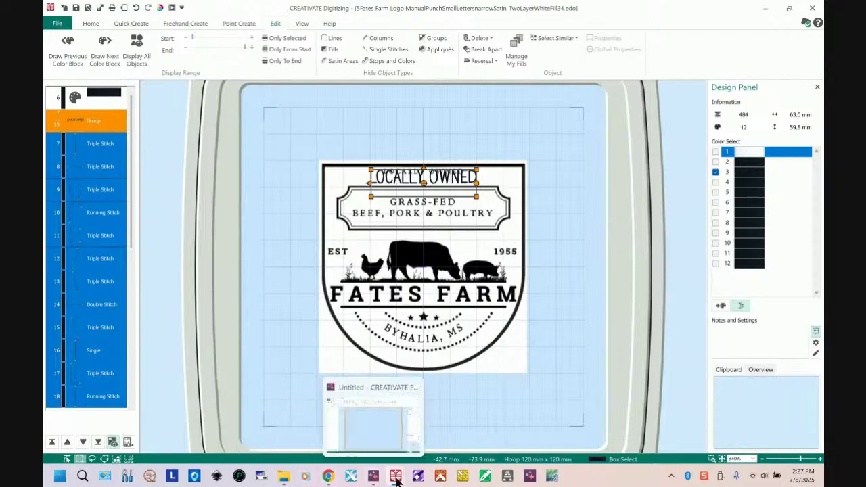
mouse_move(397, 479)
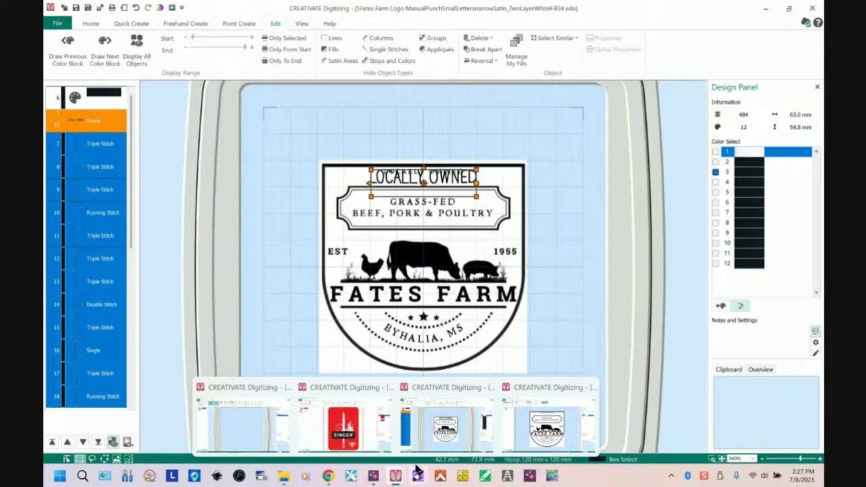
mouse_move(505, 443)
left_click(534, 429)
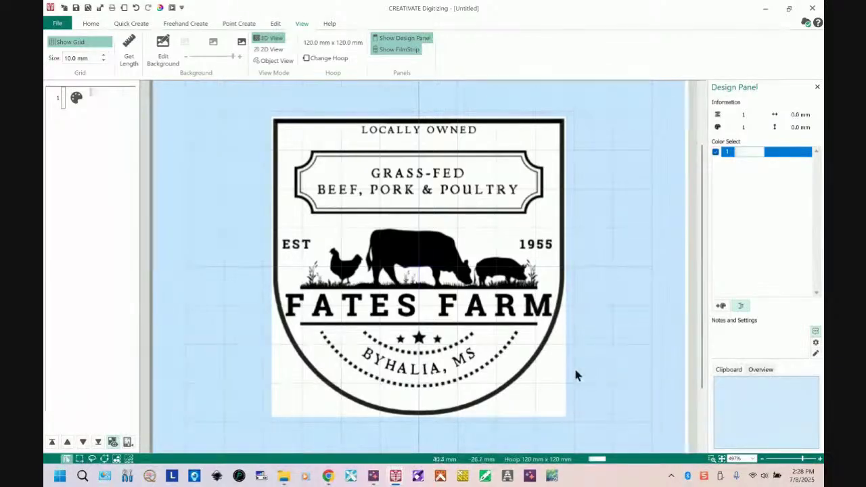
mouse_move(398, 479)
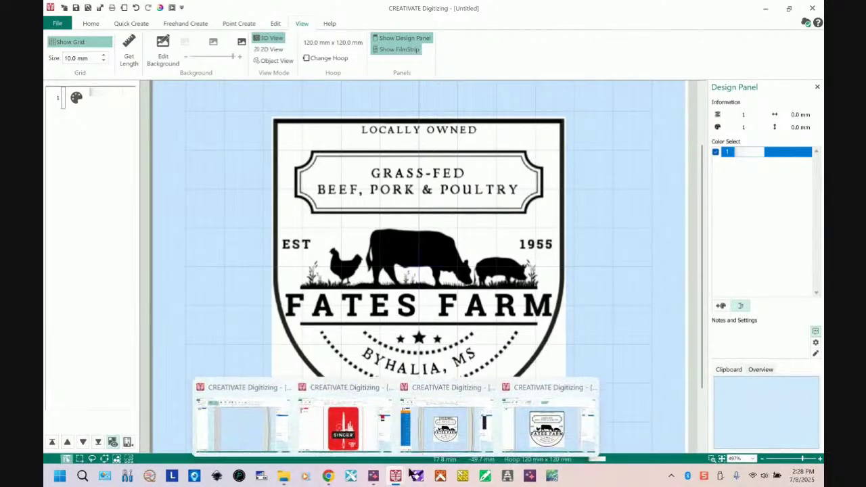
left_click(541, 422)
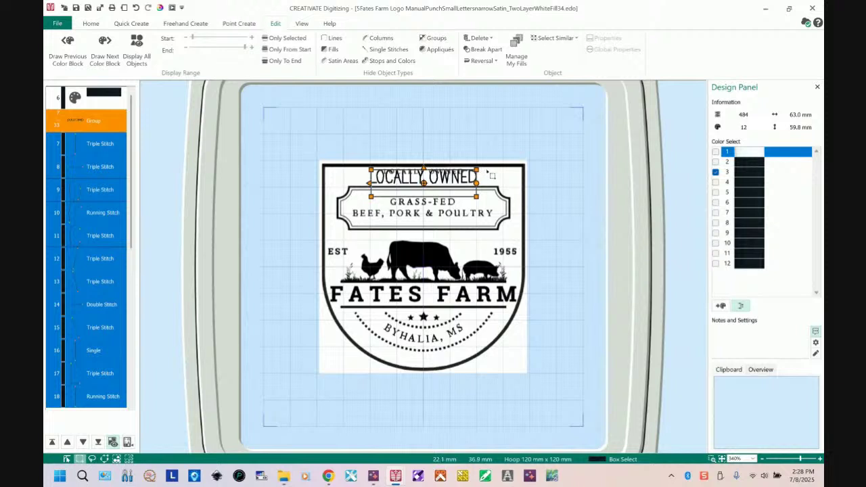
Step: Deselect the lettering group, examine LOCALLY OWNED up close against the background picture, and return to the full hoop view
mouse_move(396, 476)
left_click(573, 219)
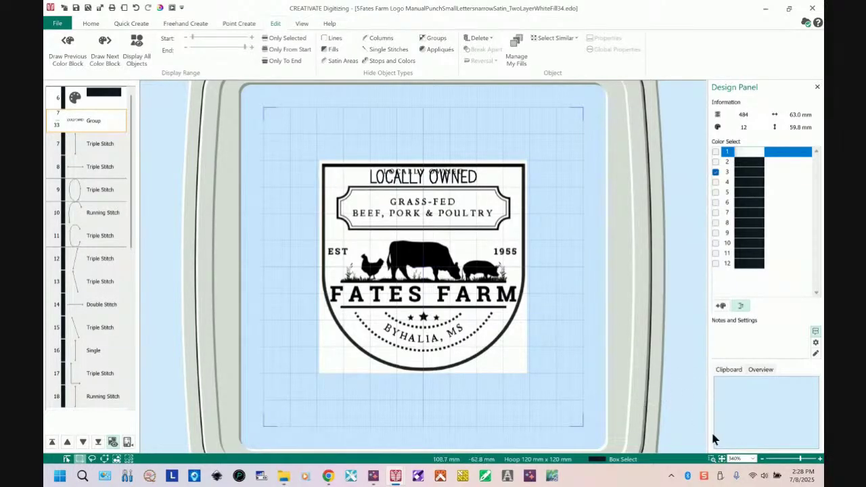
left_click(712, 459)
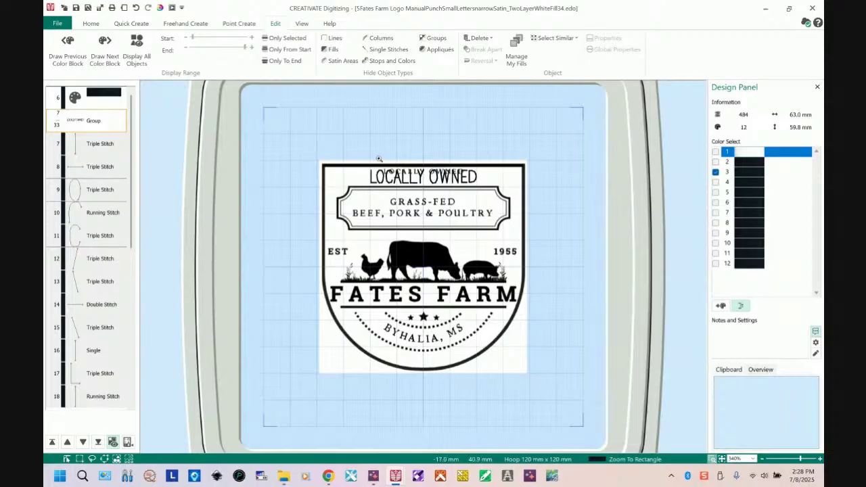
left_click_drag(372, 159, 483, 187)
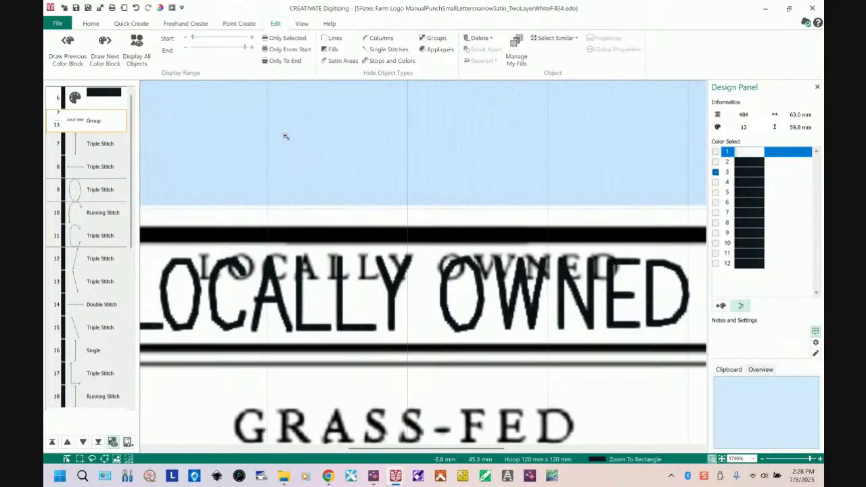
key("Escape")
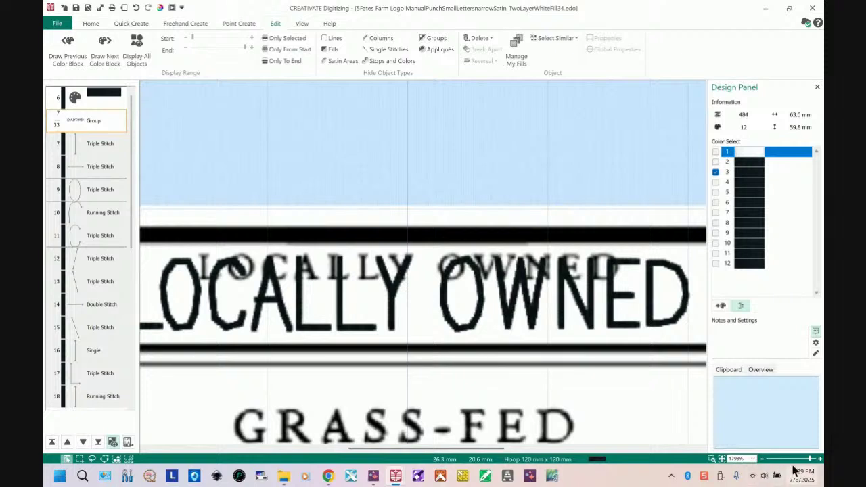
left_click(722, 459)
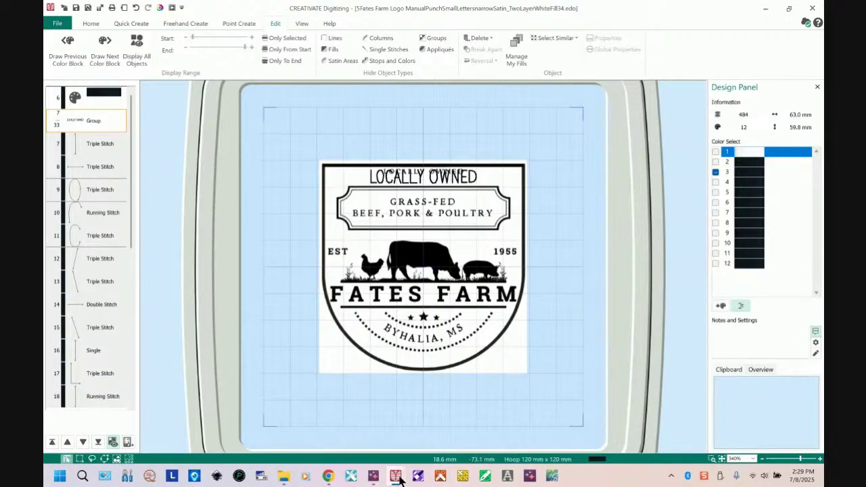
Step: Switch to the untitled Fates Farm design and review the Fill Area and Line creation options, including the line settings, without changes
mouse_move(397, 477)
left_click(546, 433)
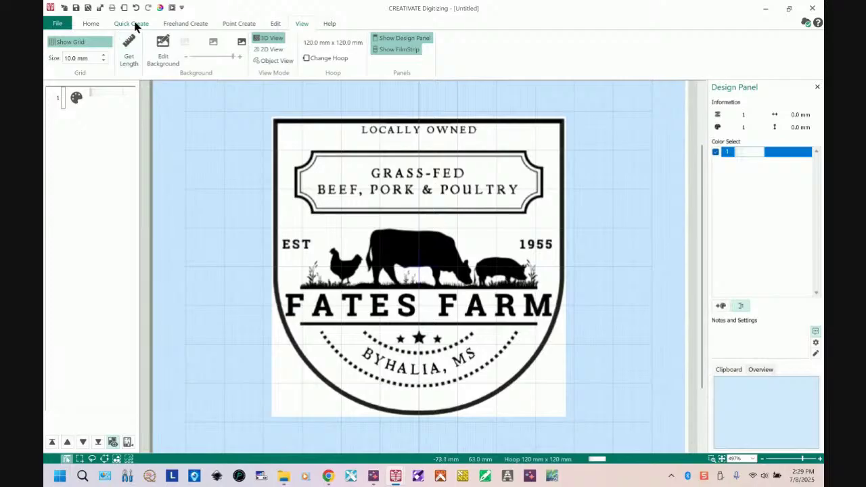
left_click(237, 25)
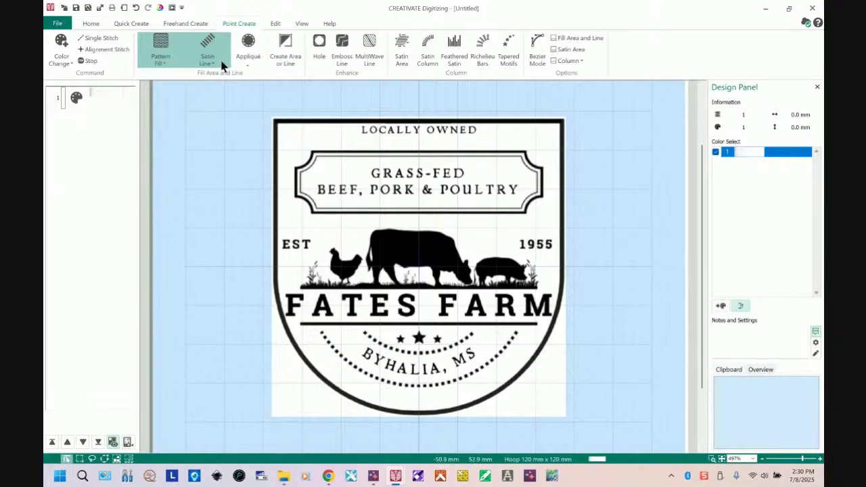
left_click(562, 41)
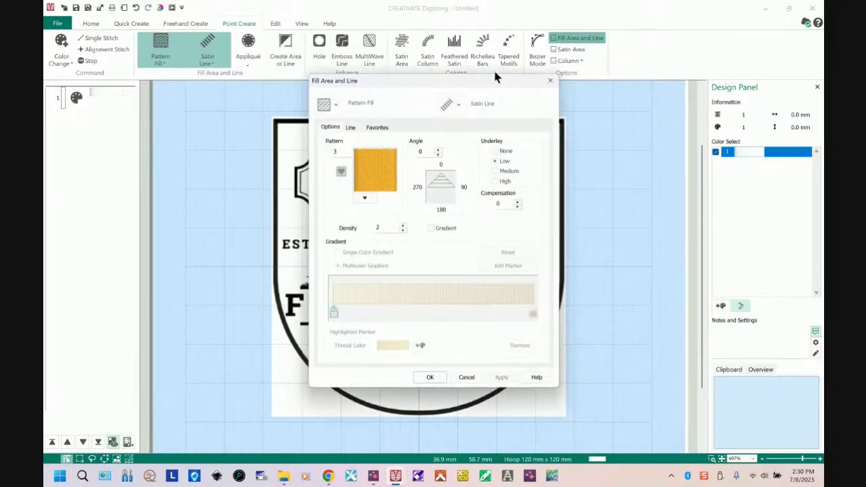
left_click(351, 128)
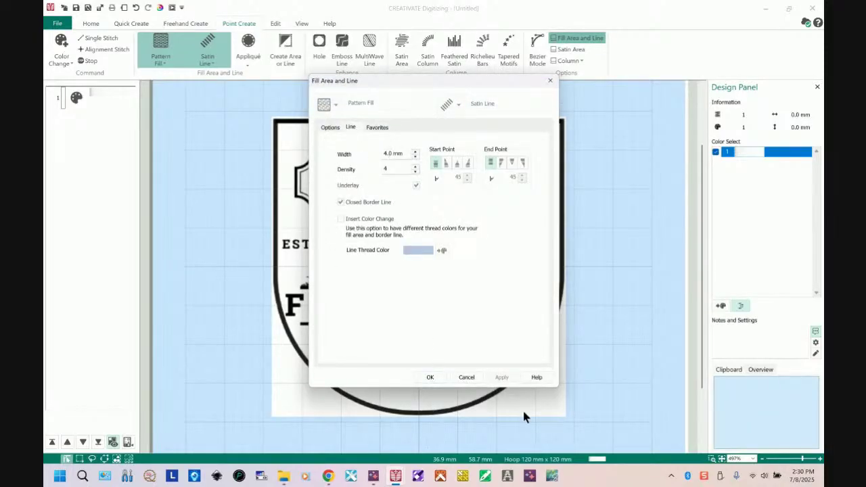
left_click(431, 377)
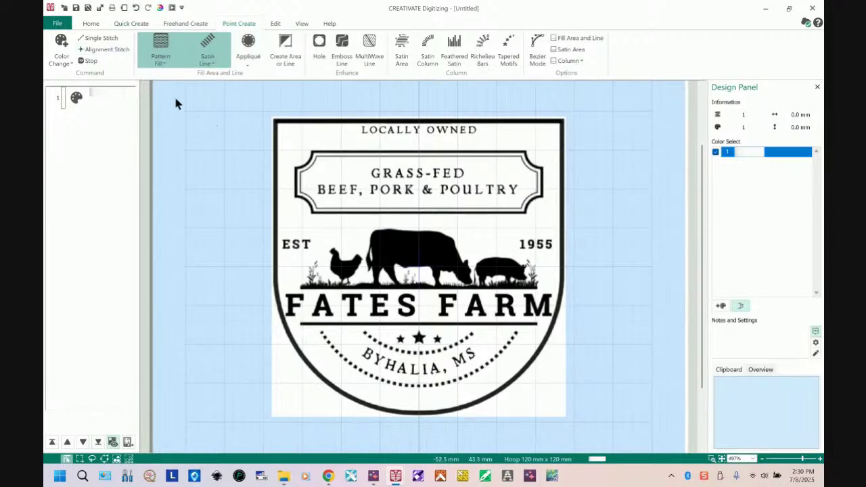
Step: Return to the finished Fates Farm design, display all objects, and copy both shield Pattern Fill objects
mouse_move(392, 480)
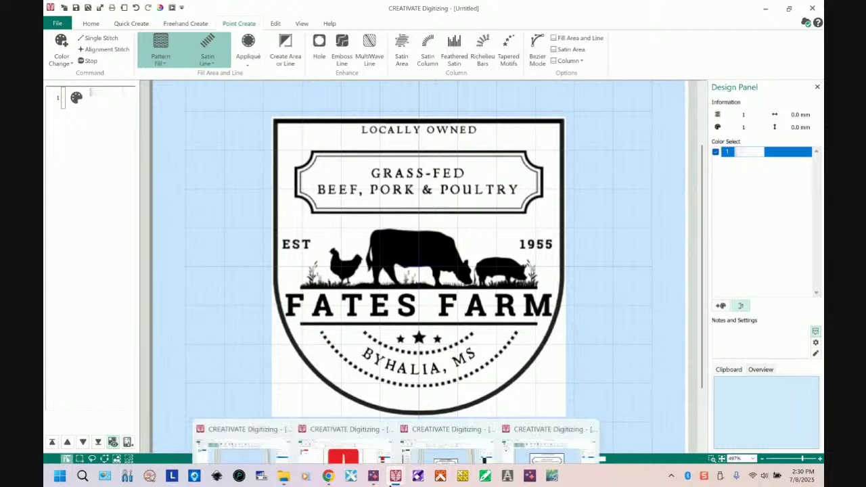
left_click(455, 438)
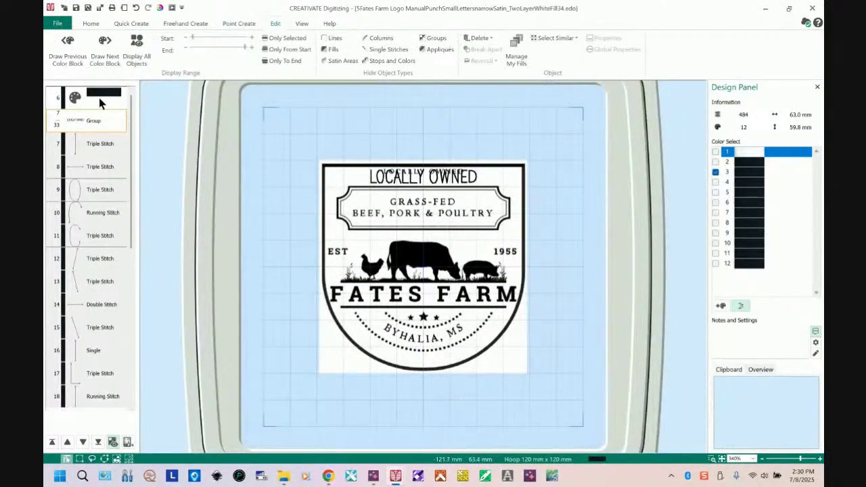
left_click(137, 44)
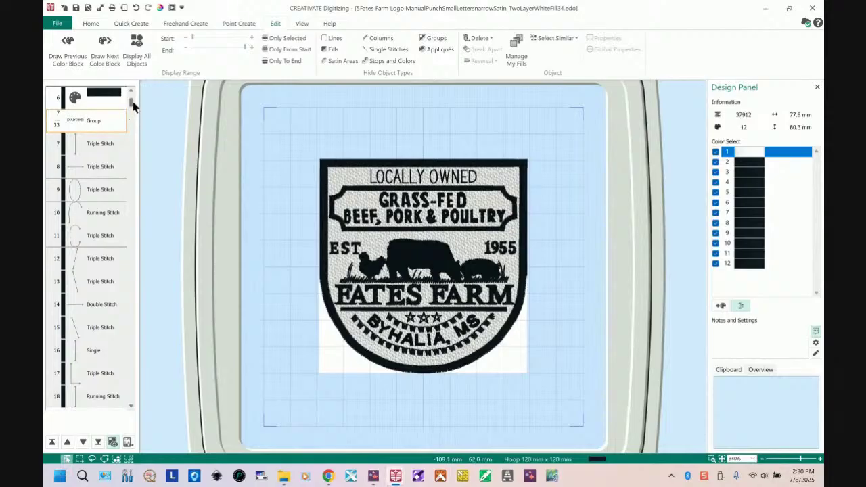
scroll(133, 105, "up", 2)
left_click(78, 120)
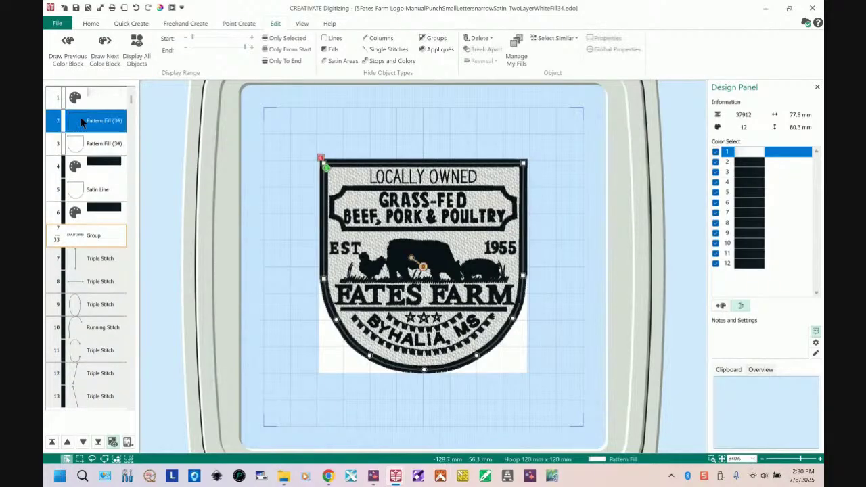
left_click(90, 142, "ctrl")
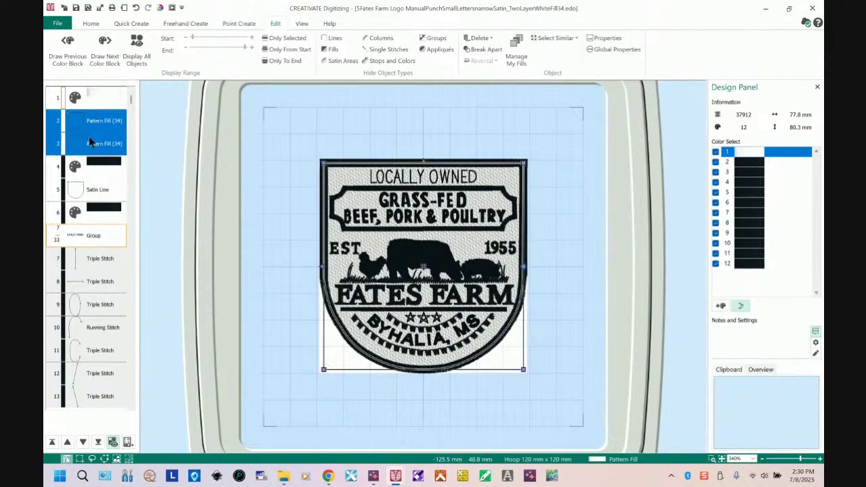
right_click(90, 138)
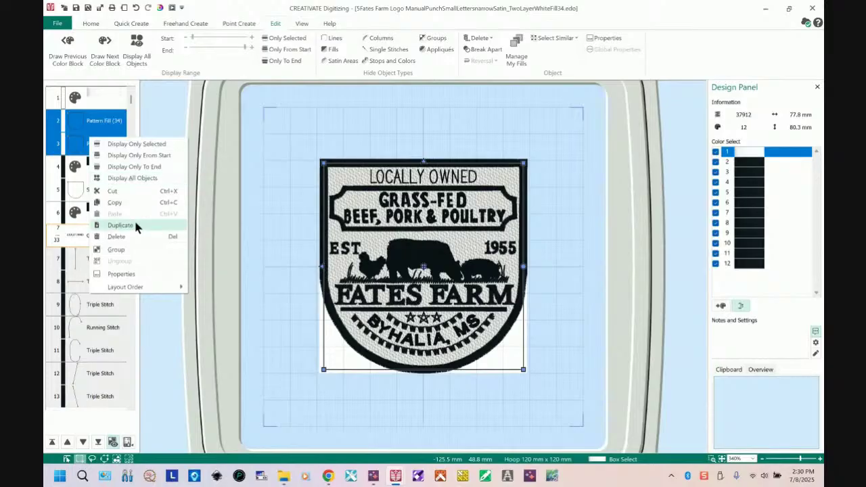
left_click(123, 202)
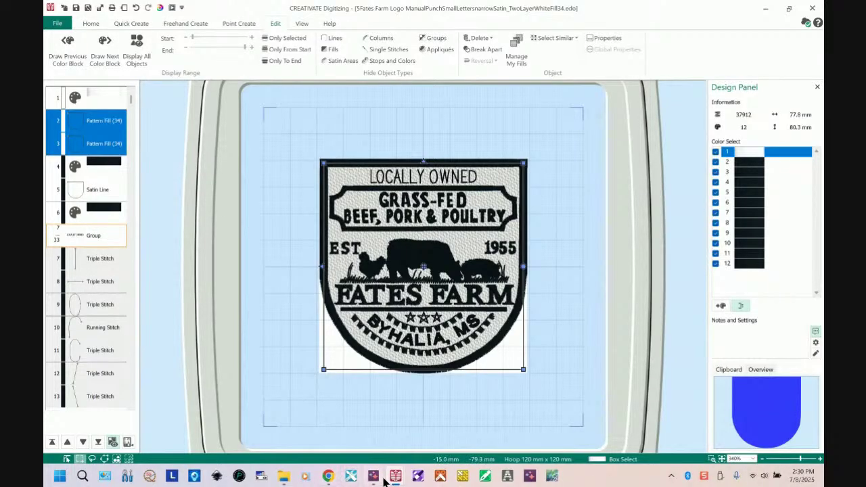
Step: Try to paste the copied shield fills into the untitled design after its first color block
mouse_move(396, 475)
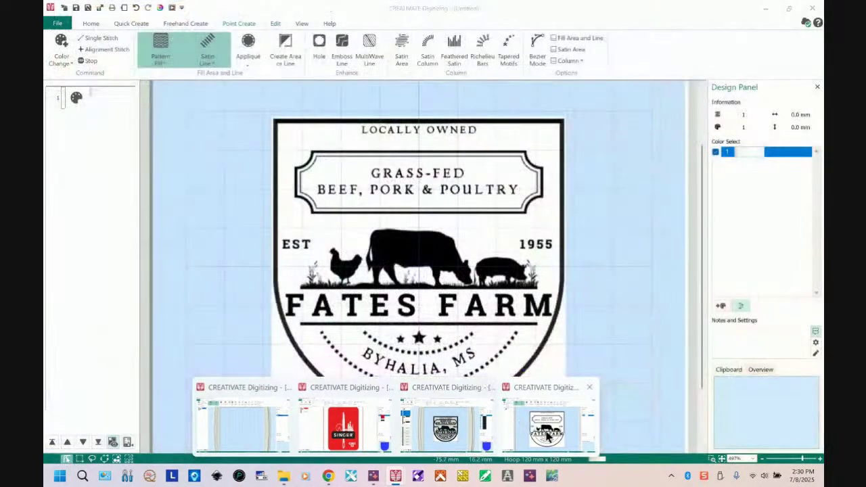
left_click(536, 427)
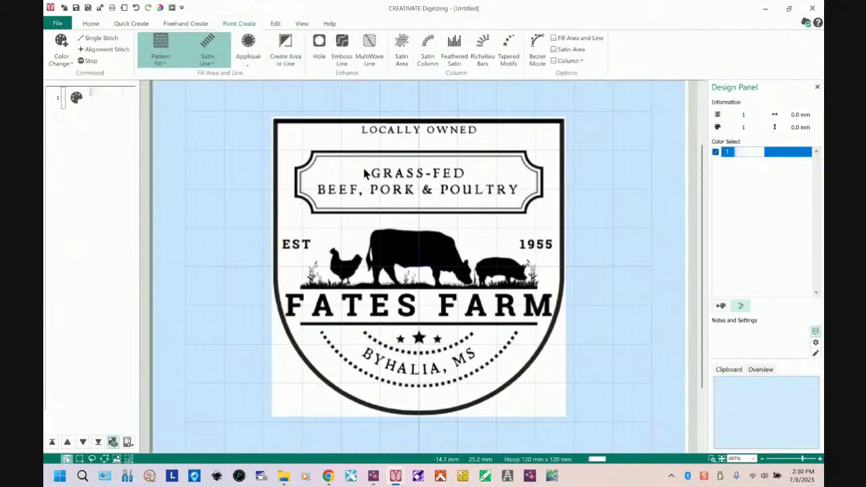
left_click(98, 99)
right_click(100, 101)
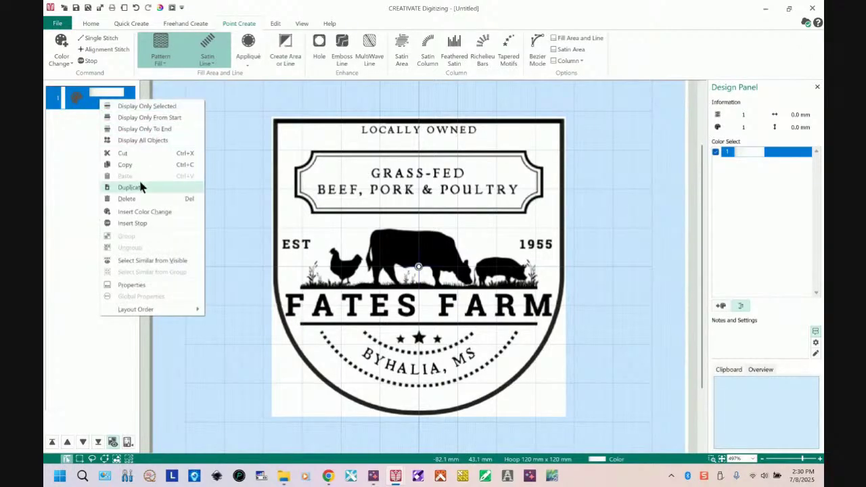
left_click(395, 476)
mouse_move(473, 433)
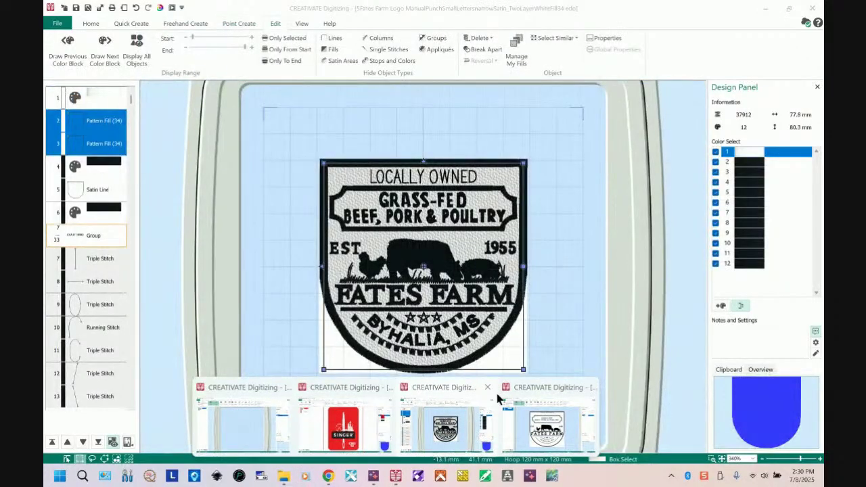
mouse_move(543, 389)
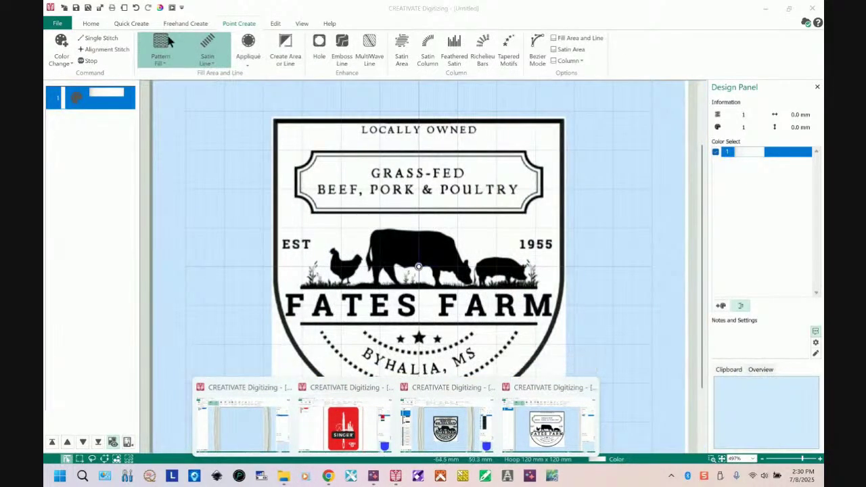
Step: Trace the shield outline with Create Area or Line, using straight points along the top and sides and curved points around the bottom
left_click(289, 50)
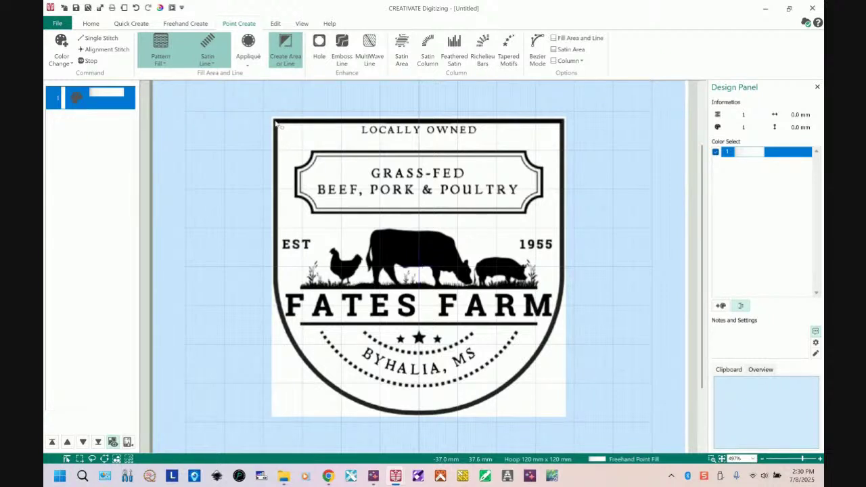
left_click(565, 121)
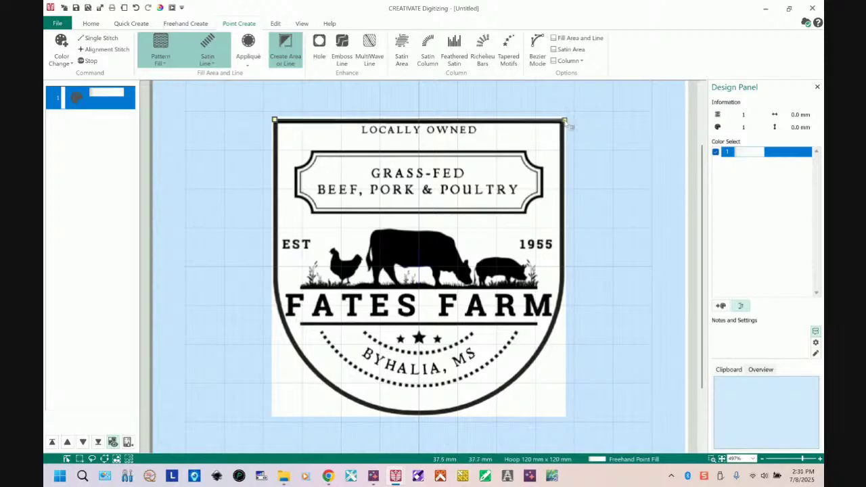
left_click(566, 269)
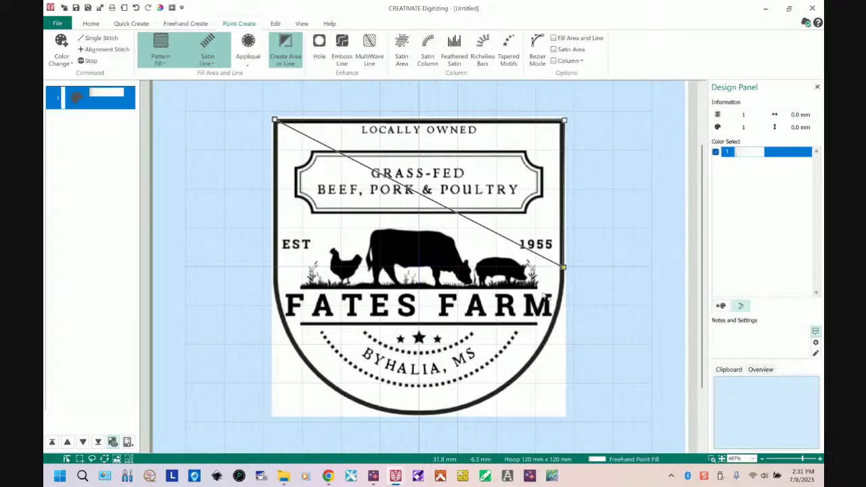
left_click(552, 333)
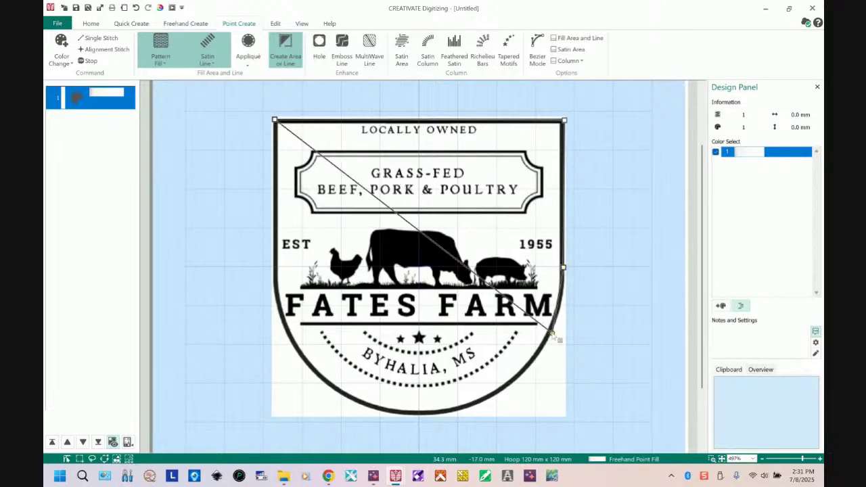
left_click(499, 393)
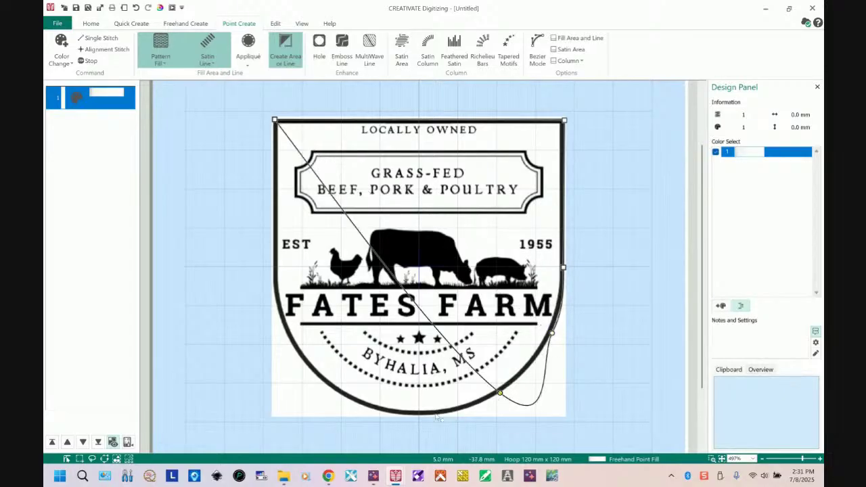
left_click(419, 415)
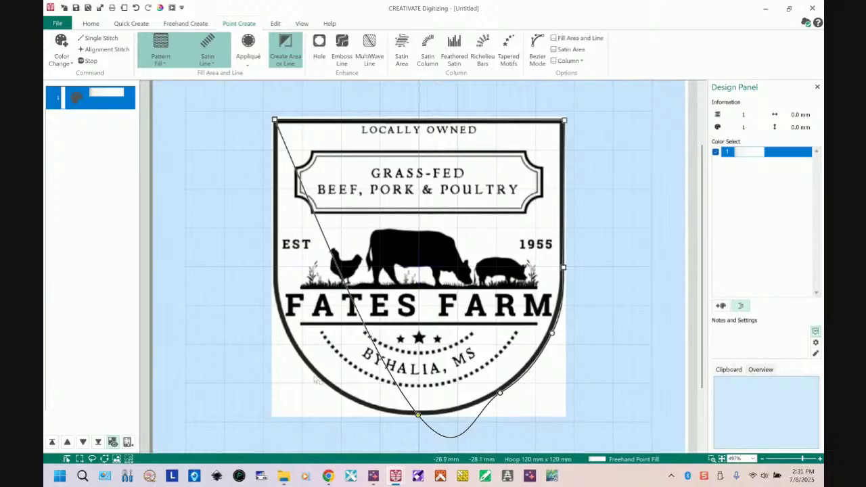
left_click(316, 375)
left_click(275, 290)
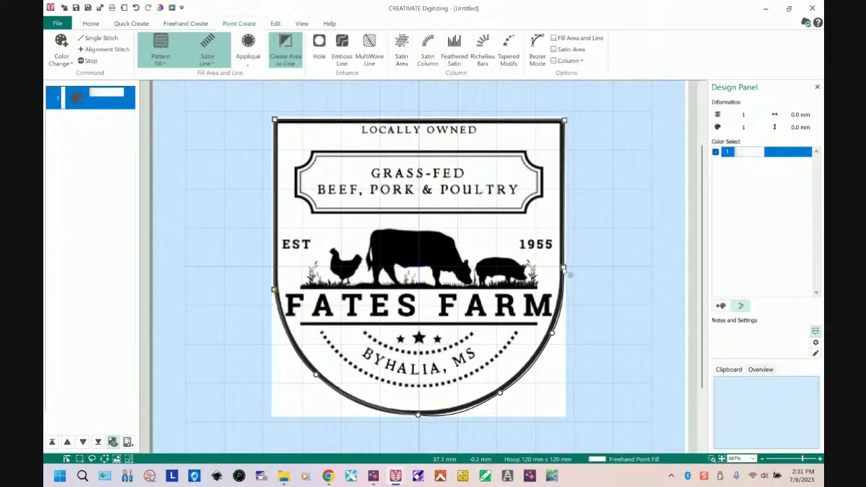
Step: Reposition the traced points to follow the shield's lower curve and generate the Pattern Fill with satin border
left_click_drag(564, 269, 563, 290)
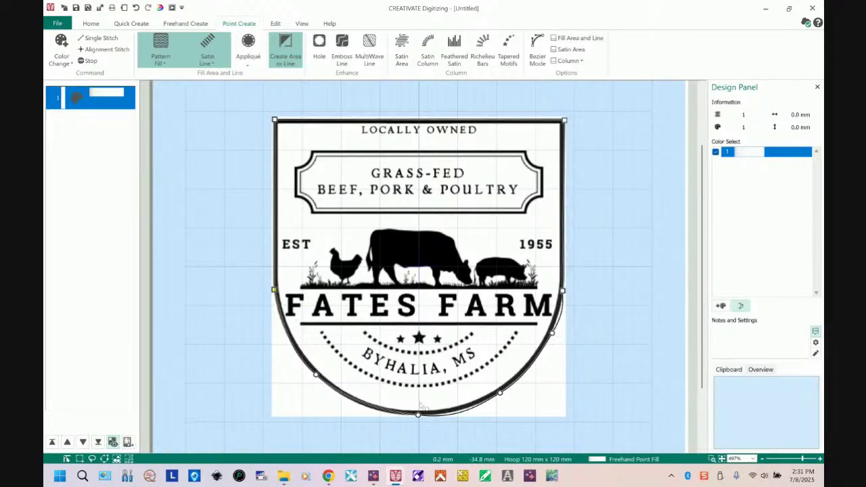
left_click_drag(316, 375, 308, 363)
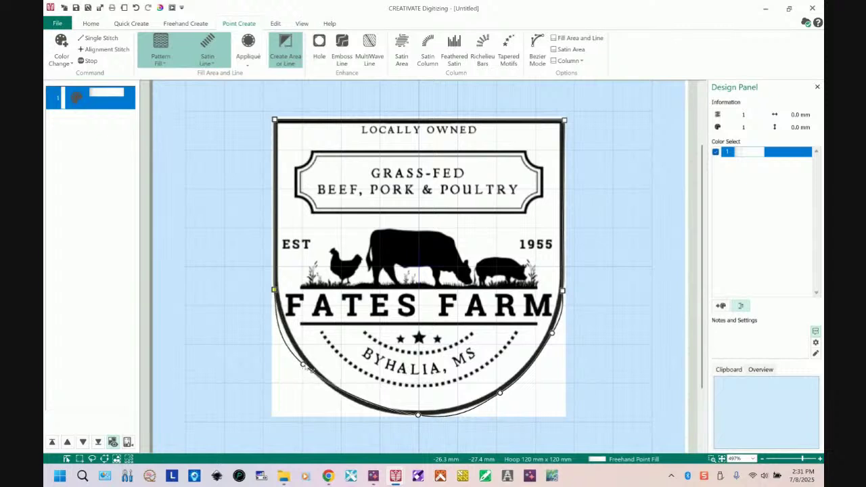
left_click_drag(418, 415, 382, 412)
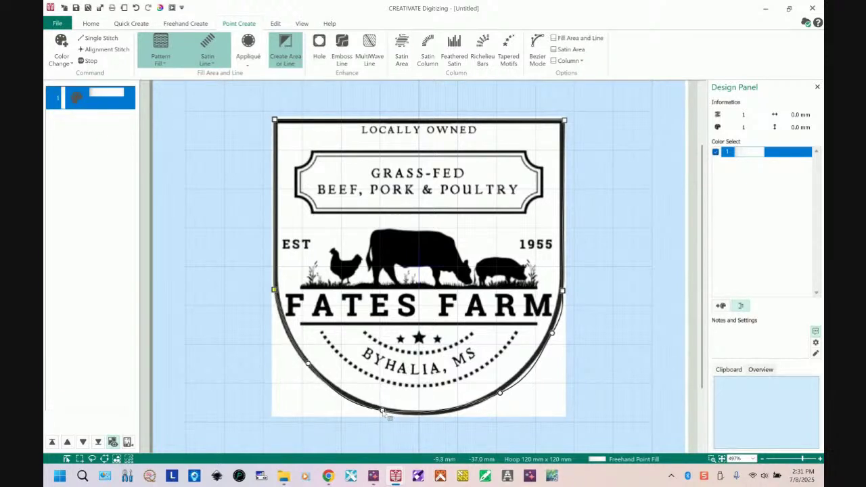
left_click_drag(500, 399, 485, 407)
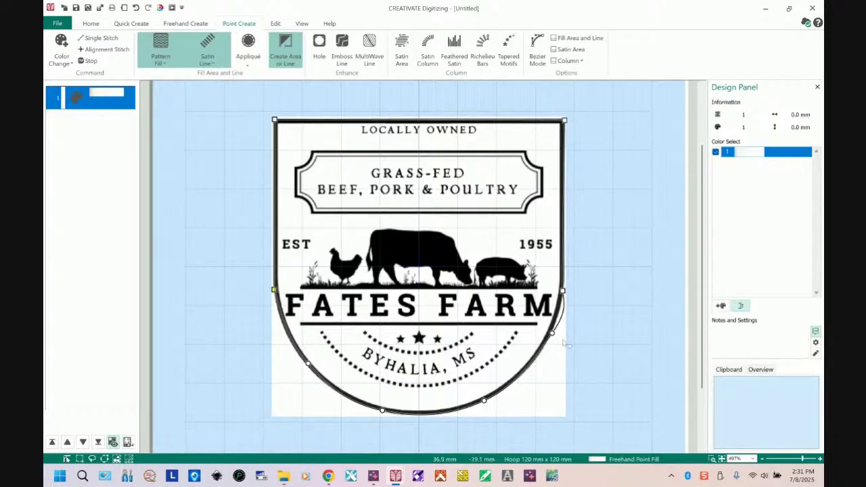
left_click_drag(552, 334, 539, 356)
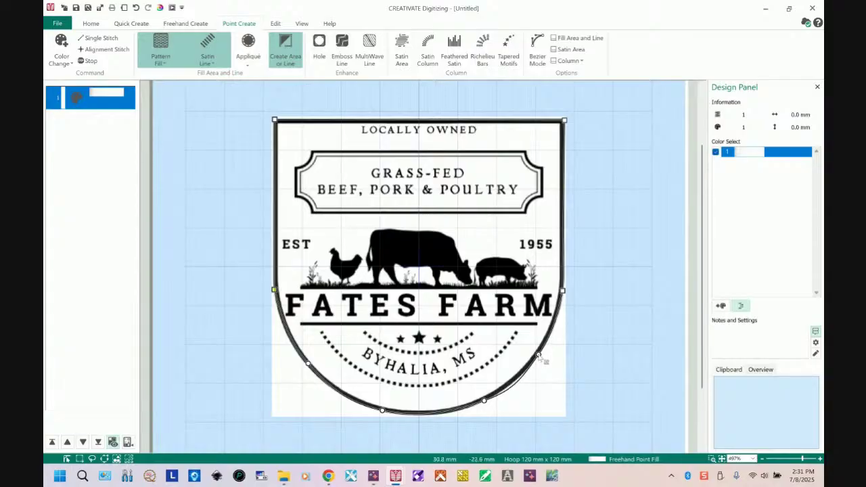
left_click_drag(485, 401, 477, 403)
left_click_drag(383, 411, 376, 408)
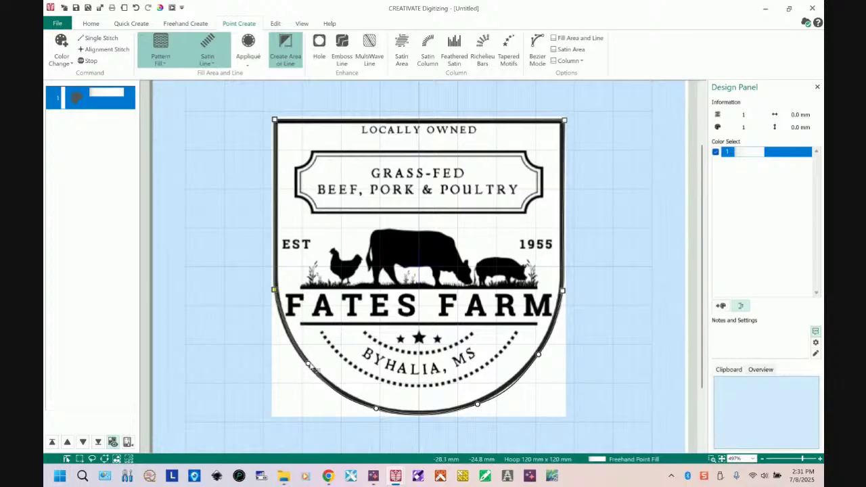
left_click_drag(313, 368, 308, 364)
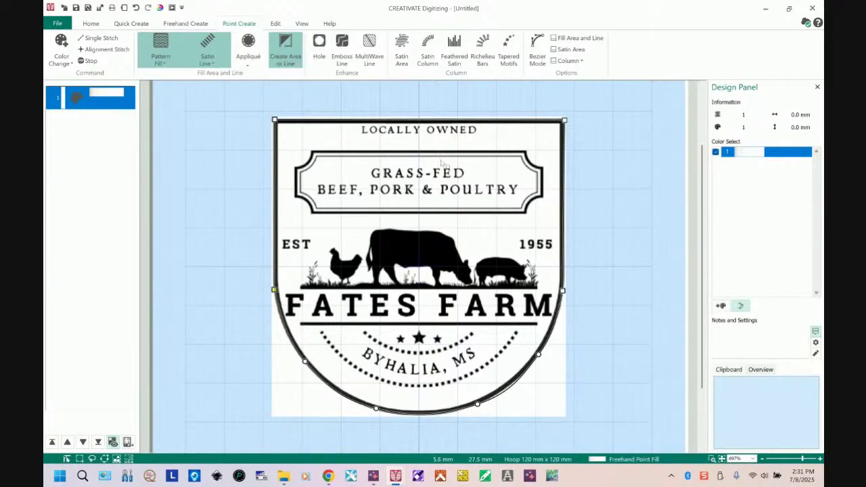
key("Return")
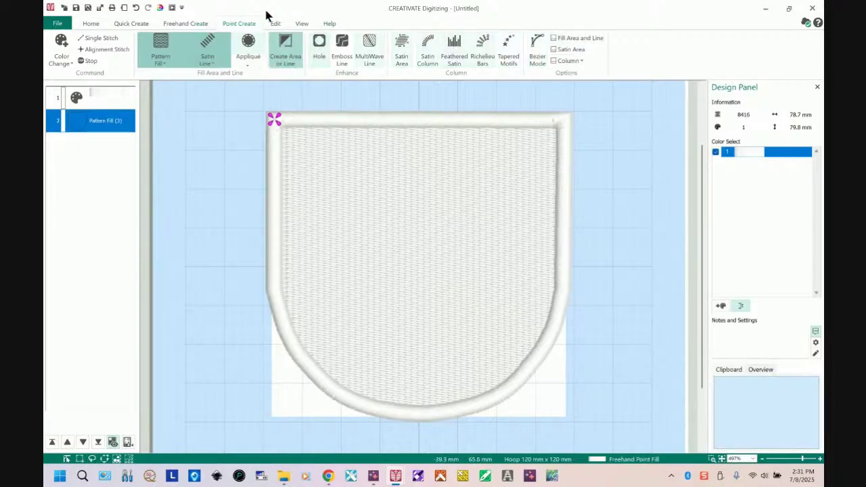
Step: Display the shield in 2D View, then change to Object View to reveal the background logo
left_click(302, 25)
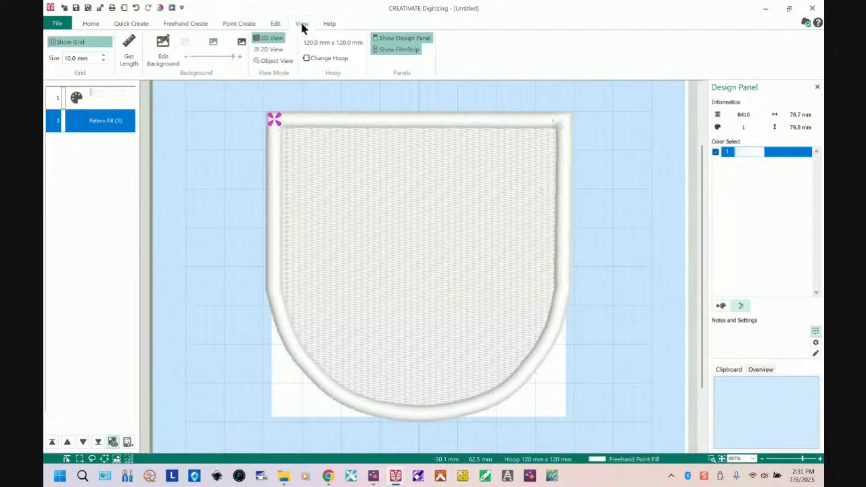
left_click(274, 50)
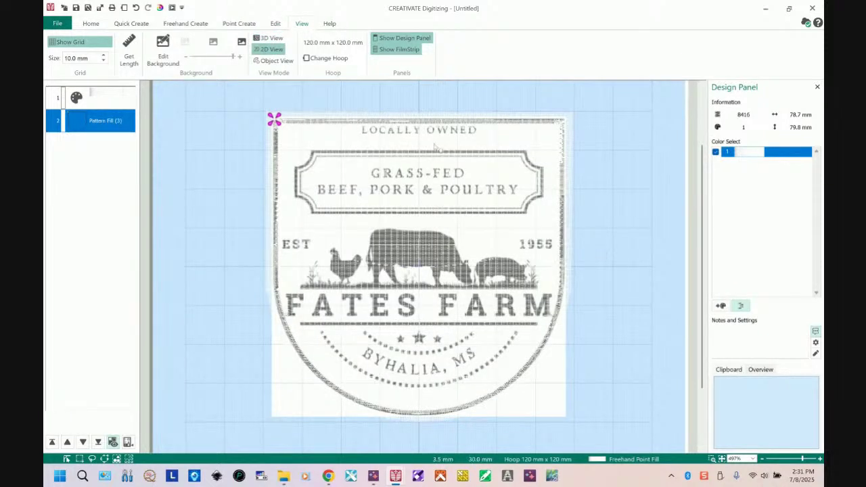
left_click(274, 61)
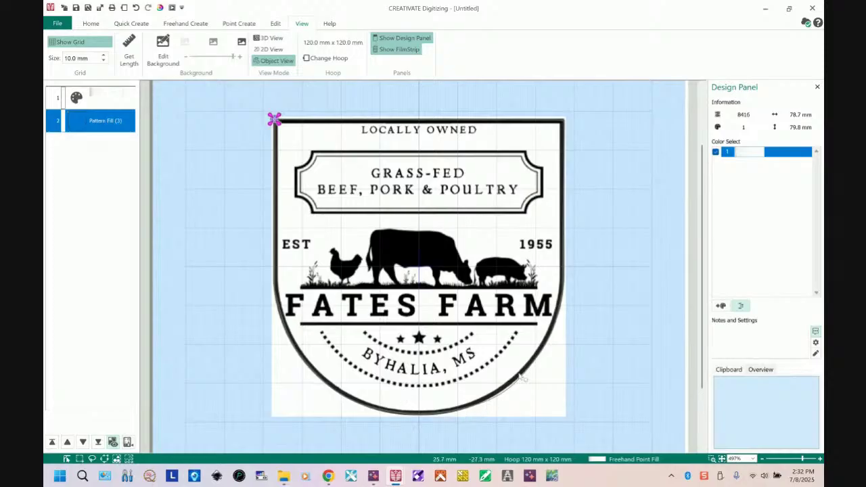
Step: Insert a color change after the shield fill using Robison-Anton Rayon 40 thread 2296 Black
right_click(93, 131)
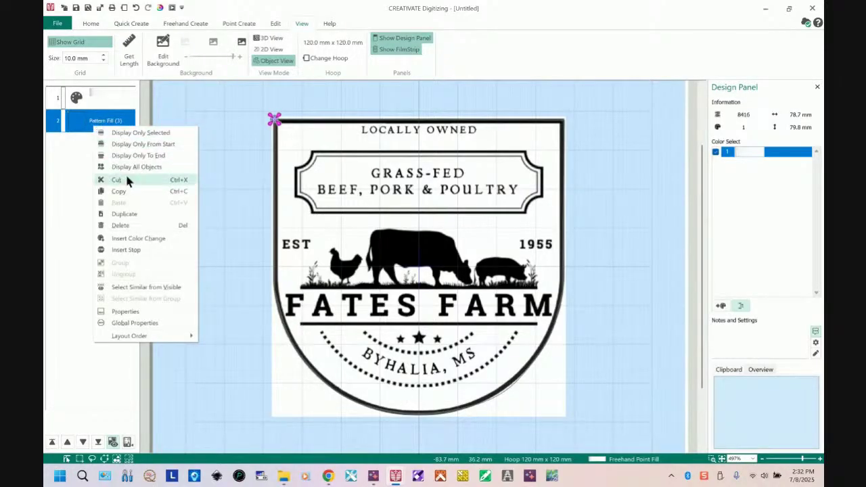
left_click(147, 237)
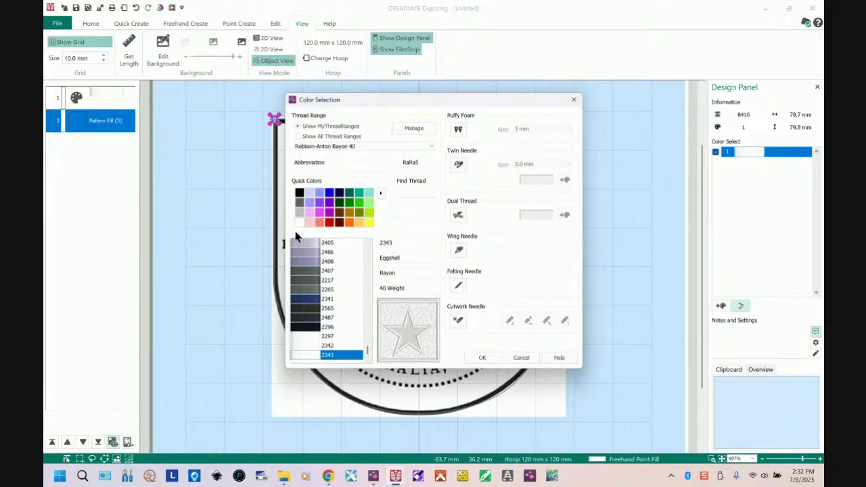
left_click(311, 326)
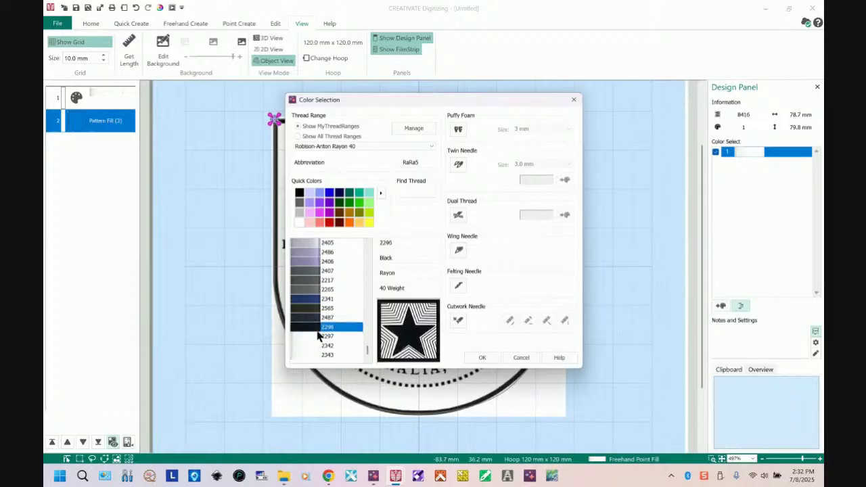
left_click(483, 358)
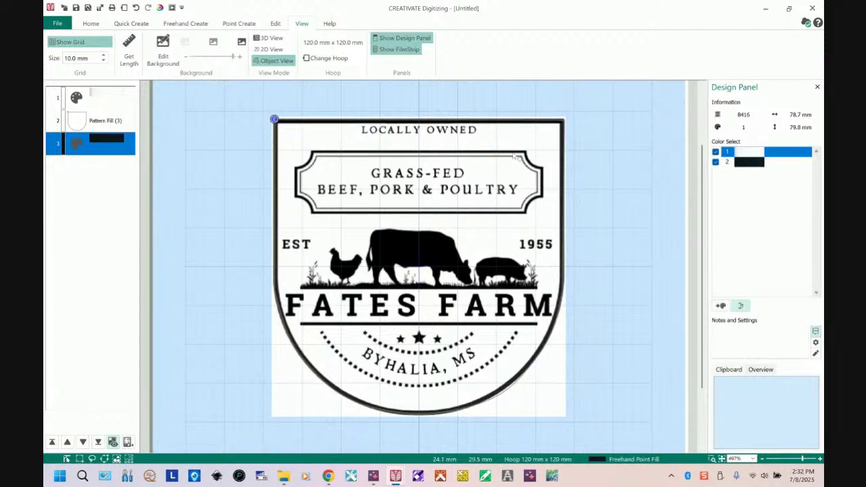
Step: Open Insert Lettering and review the font categories and the Traditional font list without changing the selection
left_click(90, 24)
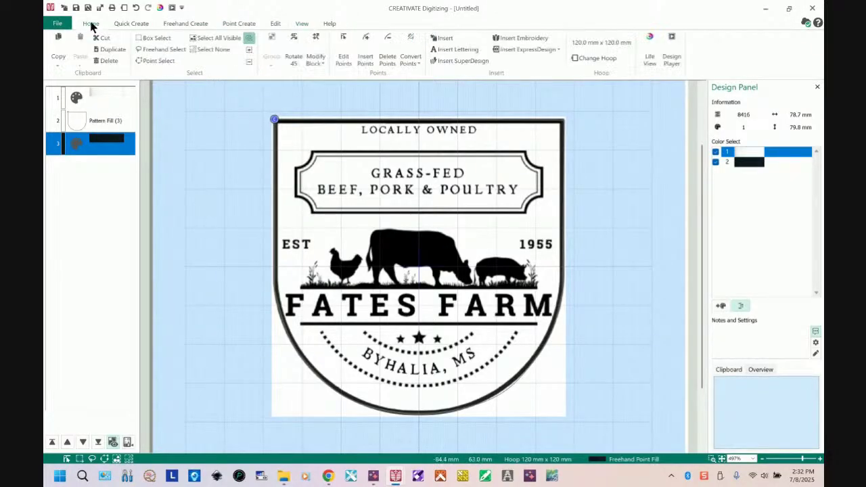
left_click(466, 52)
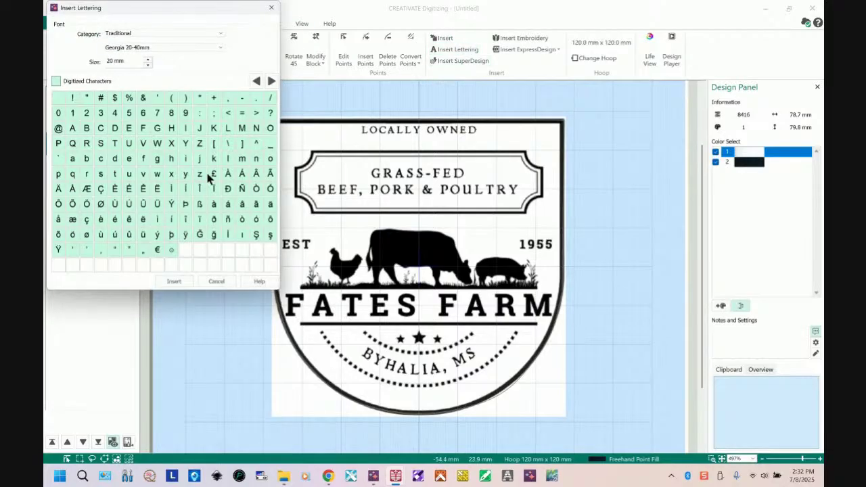
left_click(221, 33)
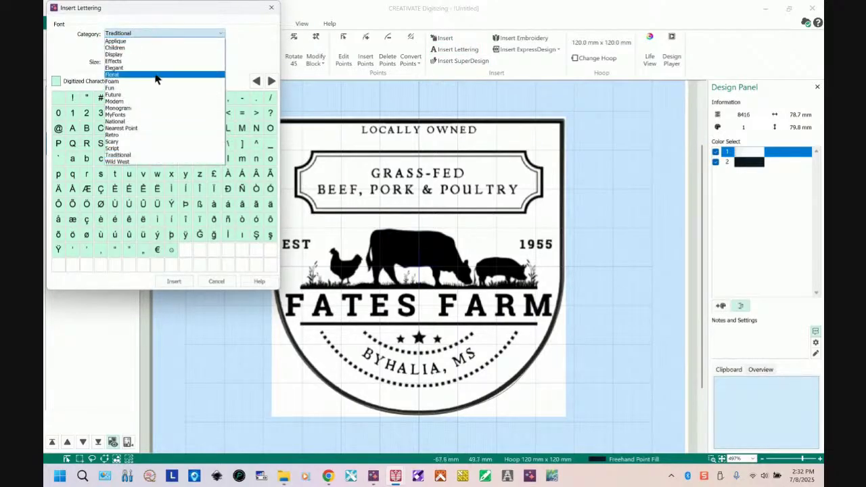
left_click(222, 34)
left_click(220, 47)
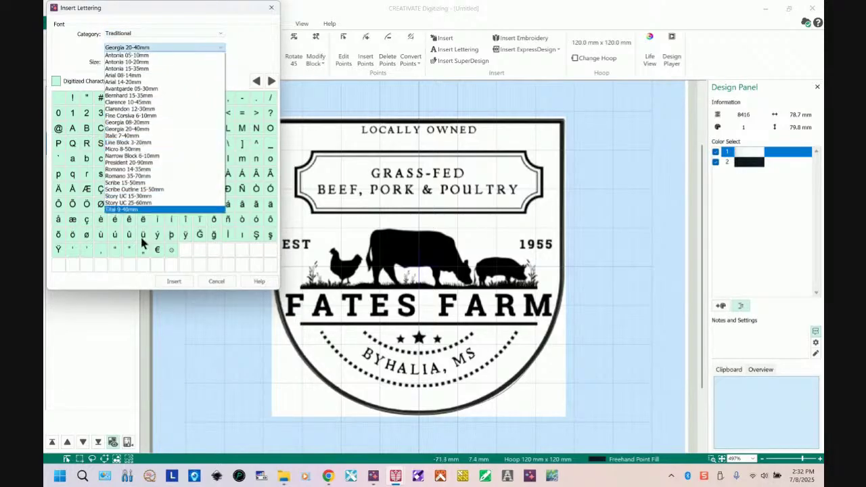
left_click(223, 46)
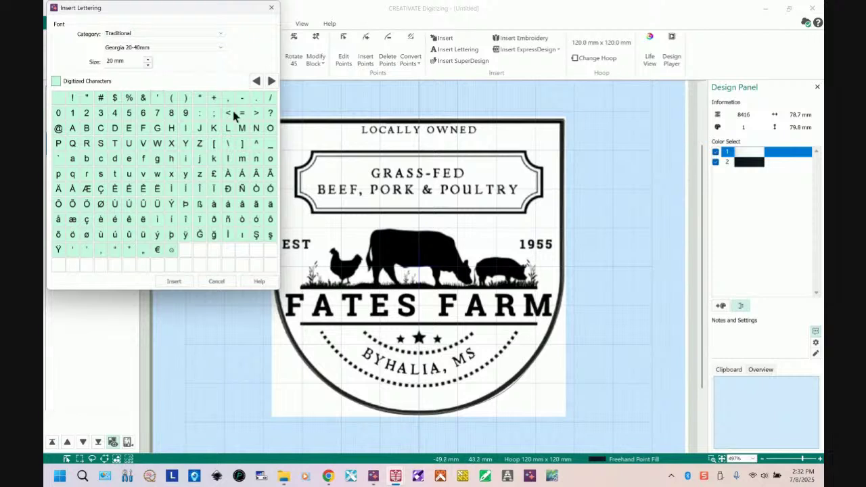
Step: Switch to CREATIVATE Embroidery and look through the lettering font previews, including the Traditional, Nearest Point and Retro categories
left_click(371, 478)
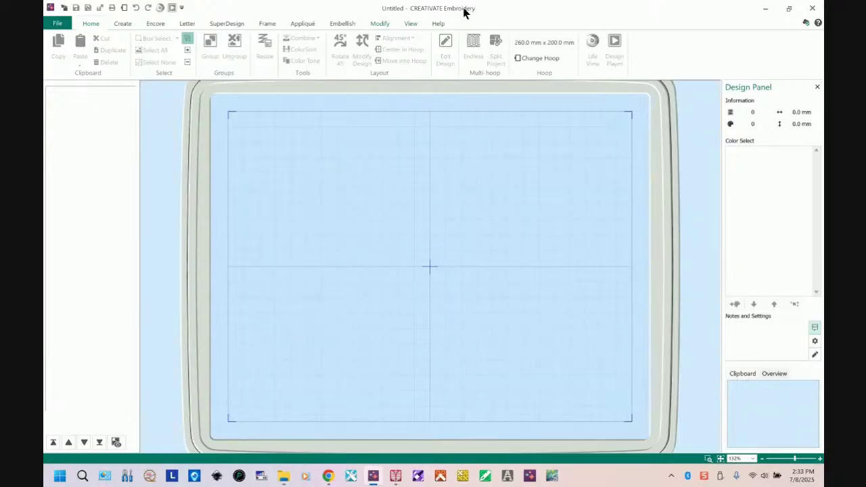
left_click(187, 24)
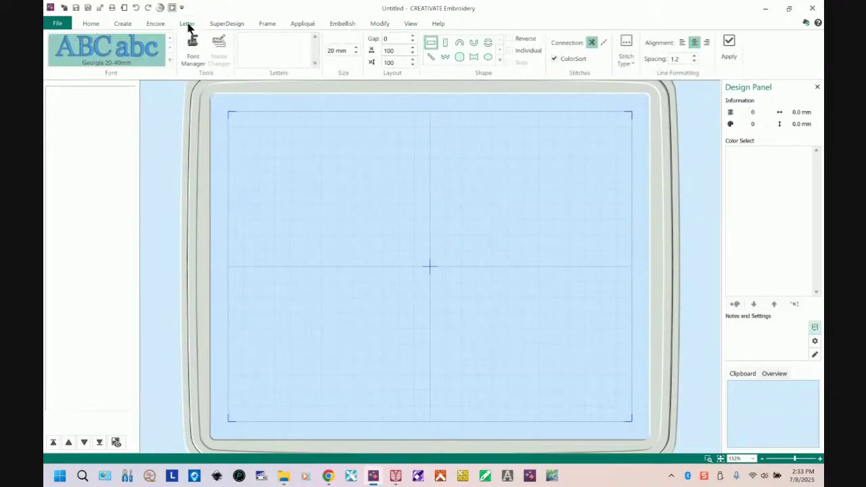
left_click(171, 62)
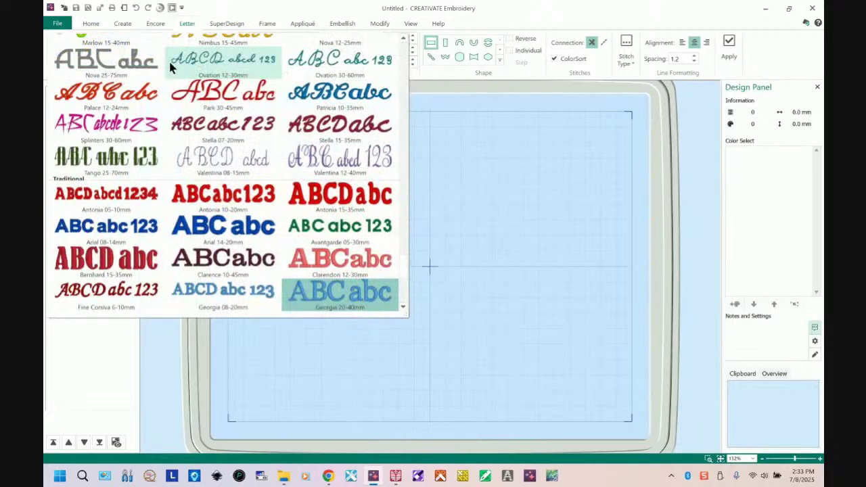
scroll(403, 271, "down", 5)
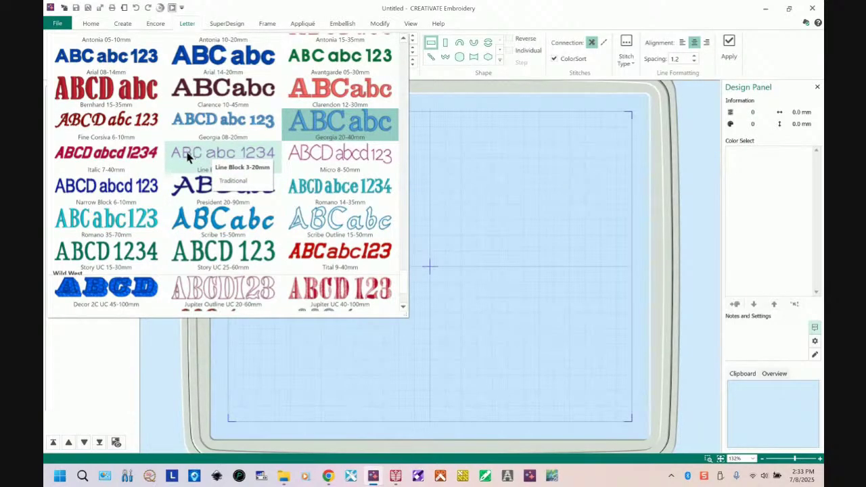
scroll(193, 154, "down", 12)
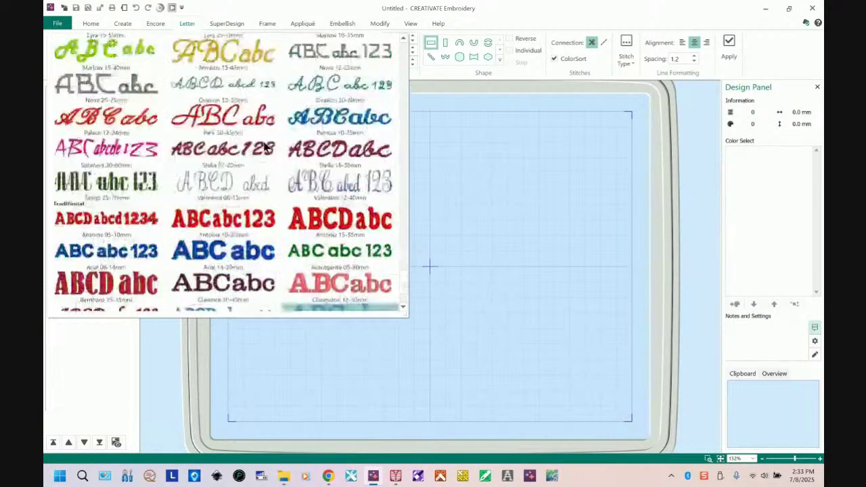
scroll(227, 160, "up", 6)
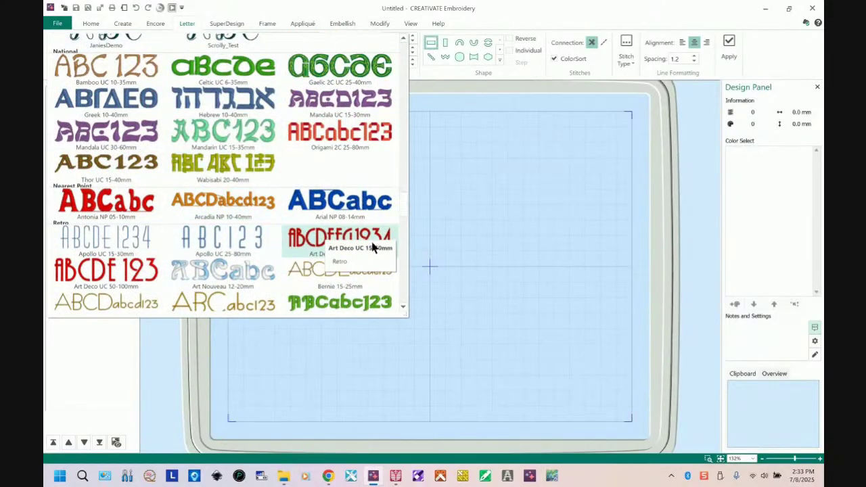
scroll(371, 247, "down", 3)
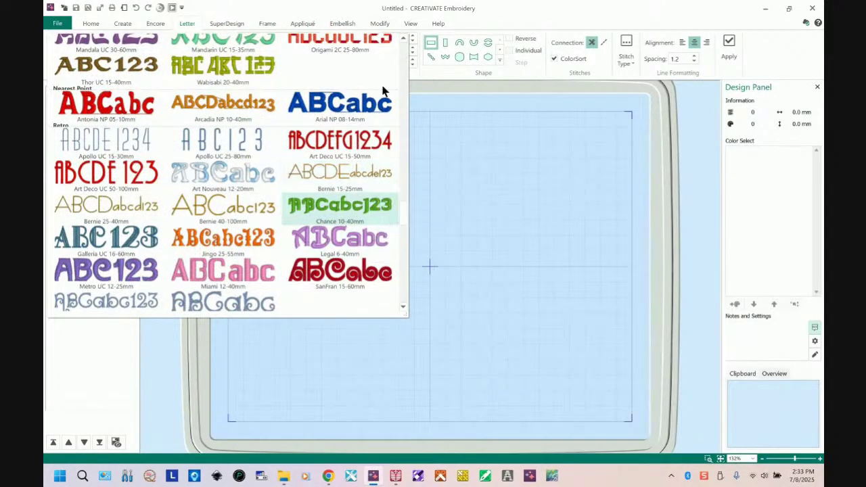
scroll(405, 210, "down", 1)
scroll(404, 217, "down", 1)
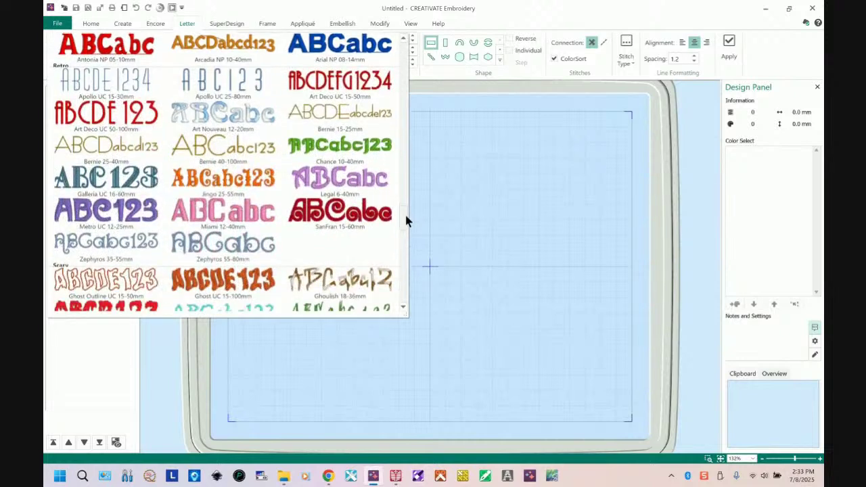
scroll(405, 213, "up", 1)
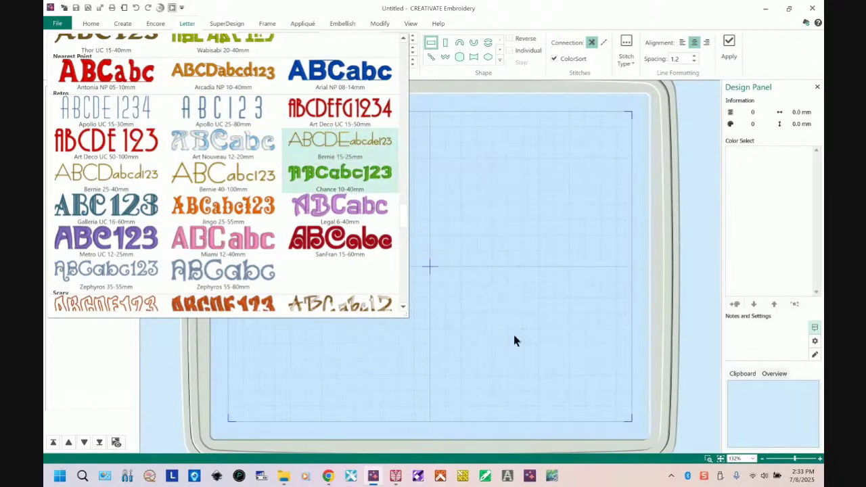
Step: Compare the lettering in the finished Fates Farm design in CREATIVATE Digitizing with the Retro font previews in CREATIVATE Embroidery
mouse_move(392, 476)
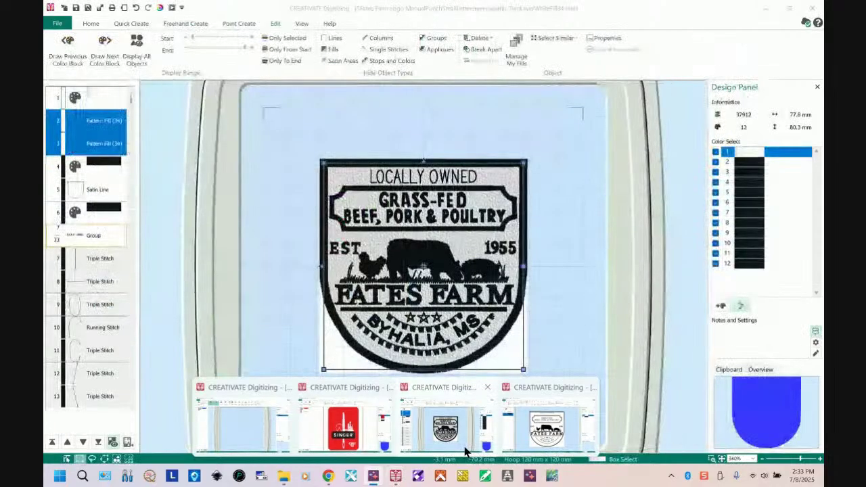
left_click(464, 450)
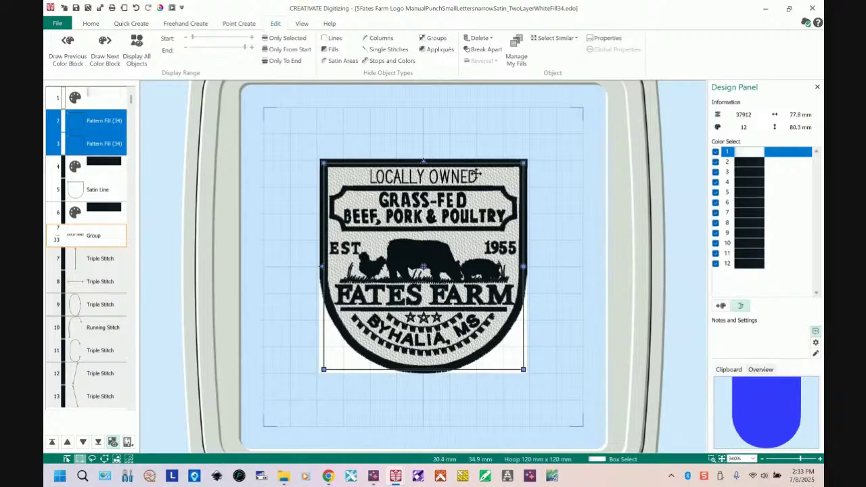
left_click(372, 476)
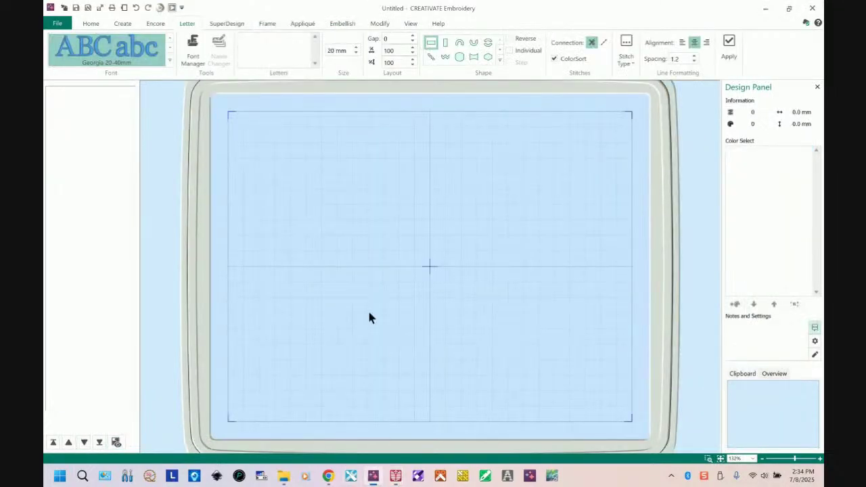
left_click(171, 62)
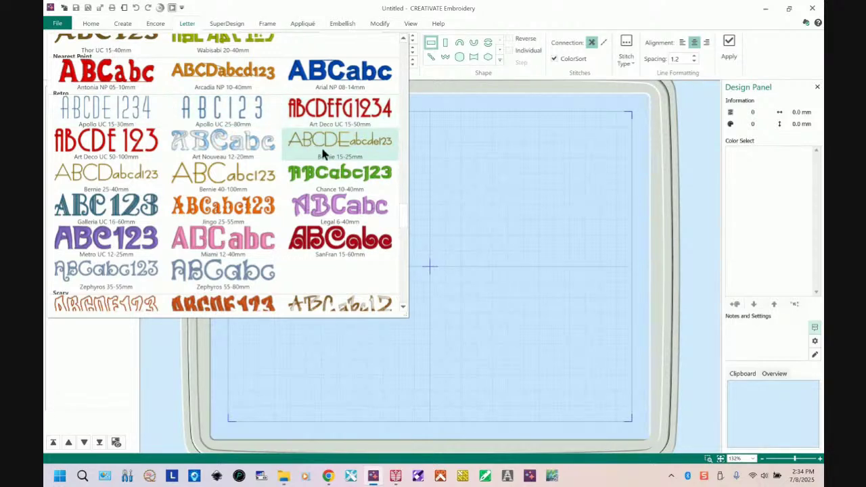
mouse_move(396, 477)
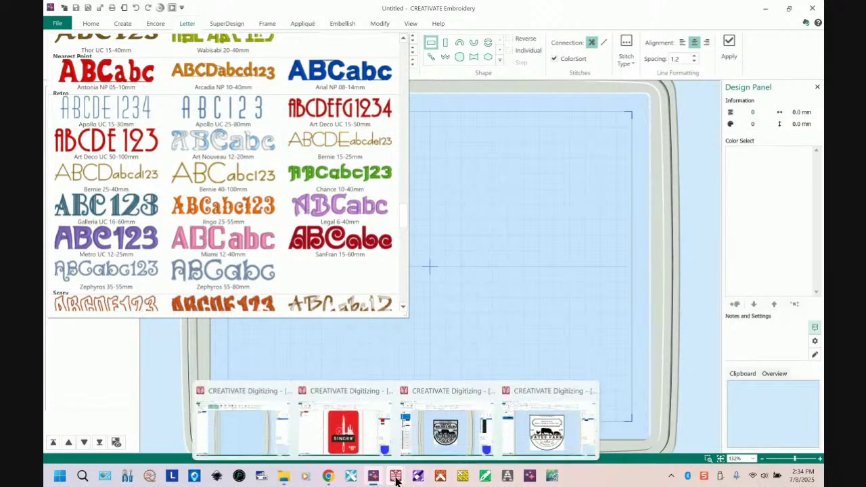
mouse_move(454, 438)
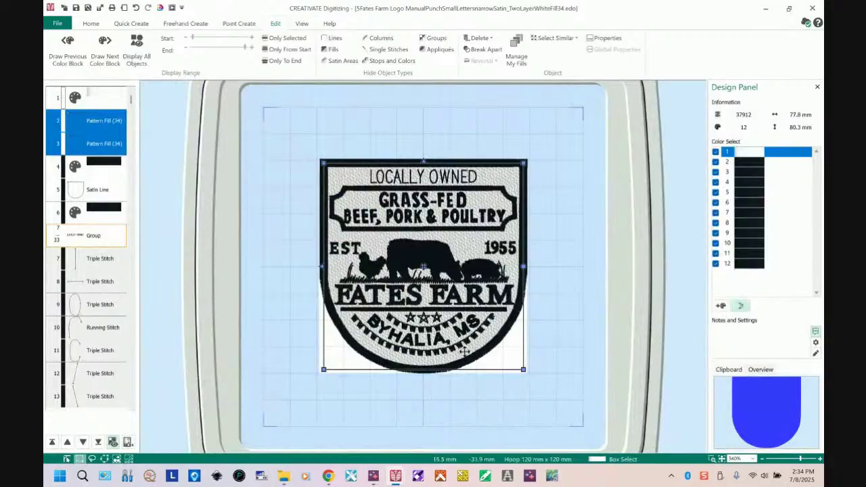
Step: Return to the untitled logo design and set the lettering font to Bernie 15-25mm from the Retro category
mouse_move(395, 477)
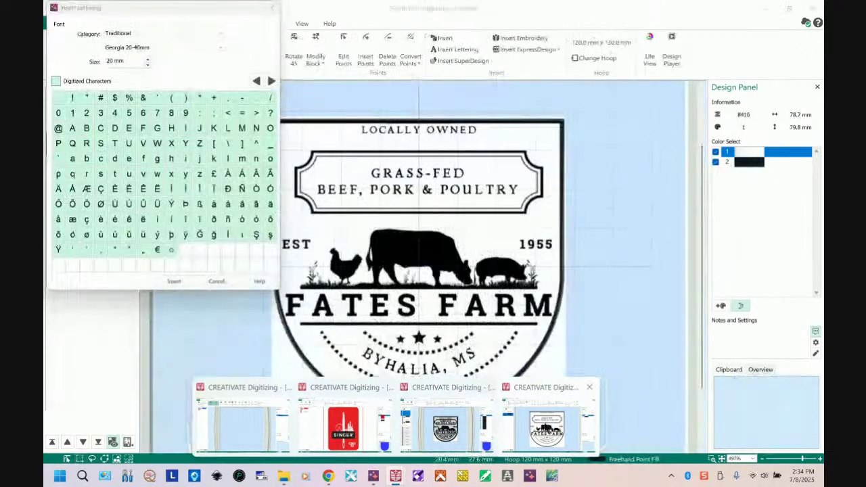
left_click(551, 404)
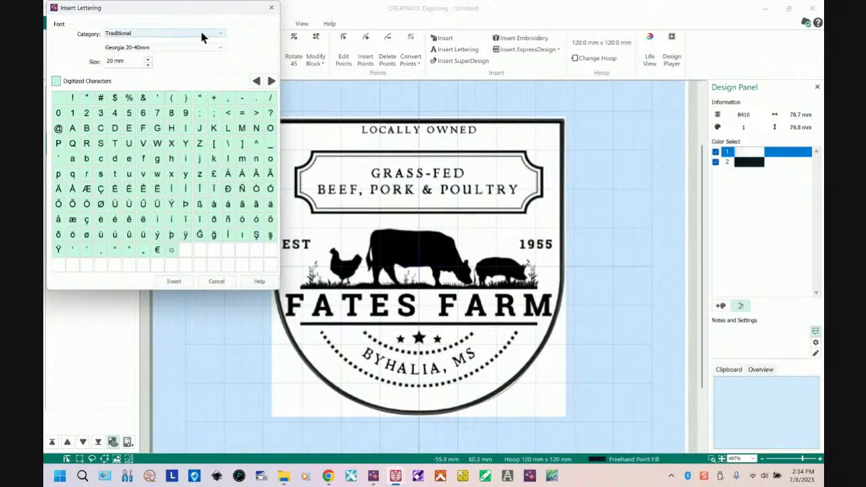
left_click(224, 35)
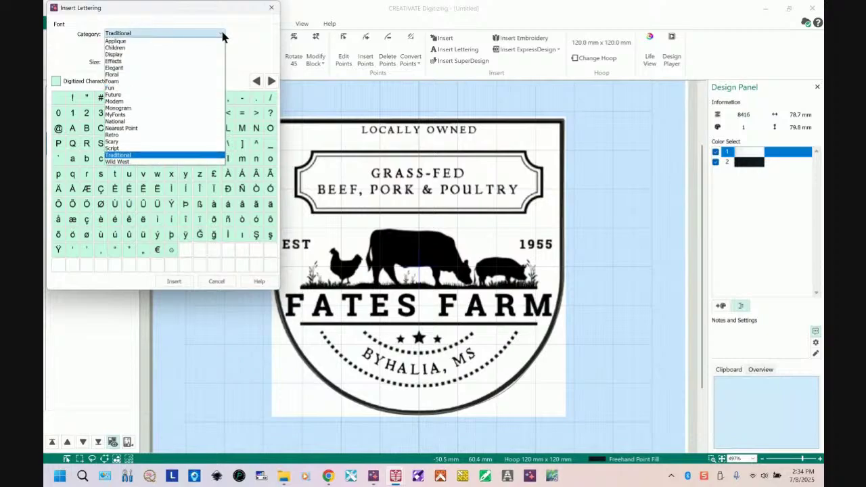
left_click(161, 134)
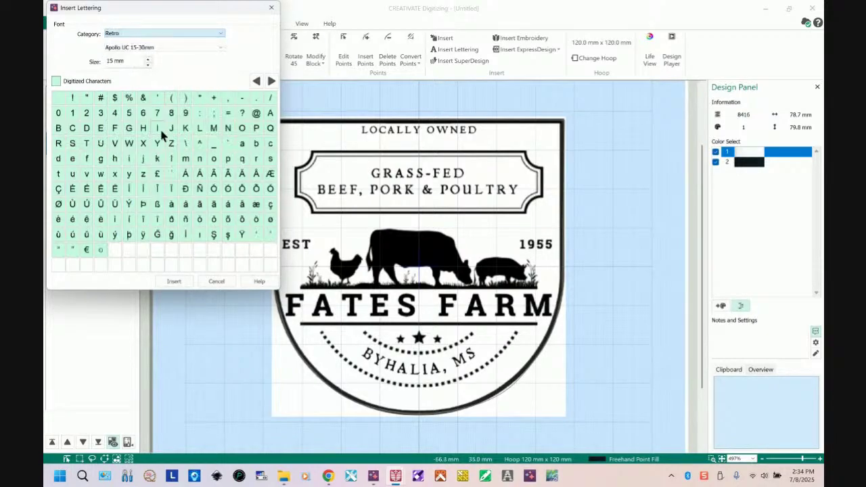
left_click(221, 48)
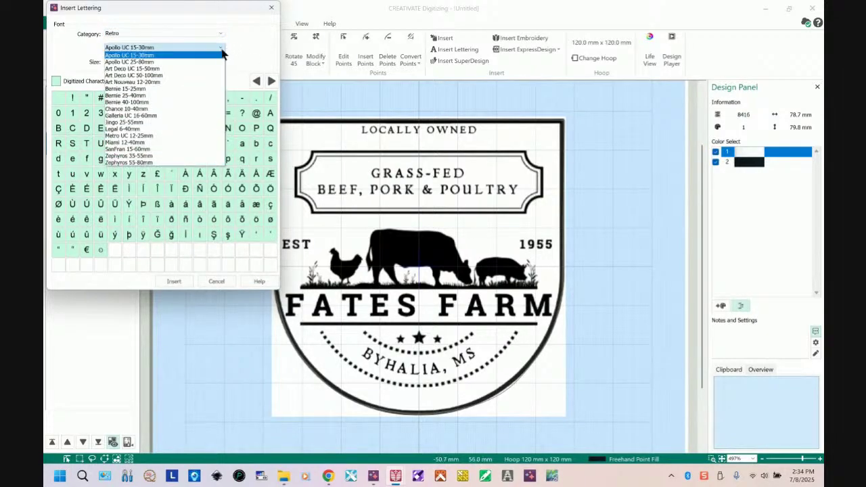
left_click(142, 89)
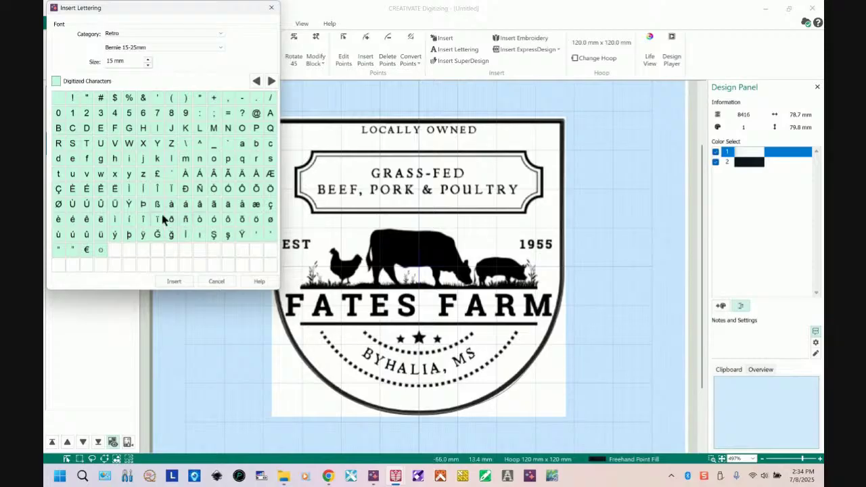
Step: Insert the individual letters L, O, C and A in Bernie 15-25mm at 15 mm
left_click(201, 128)
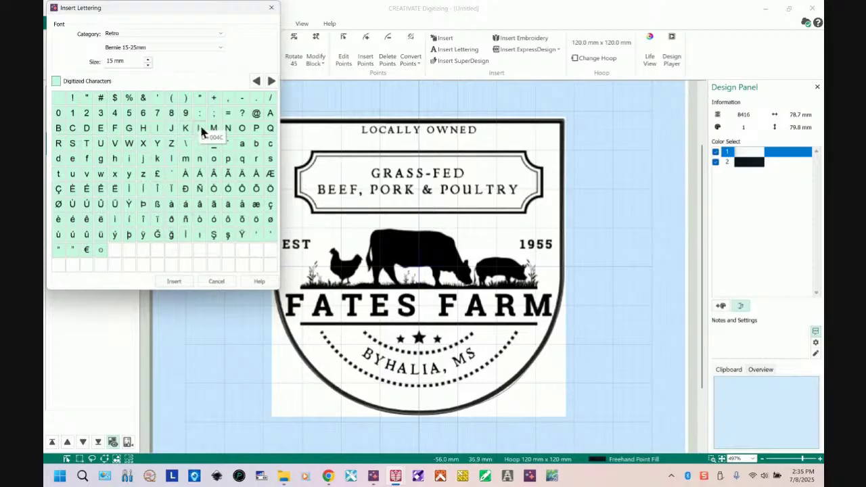
left_click(174, 280)
left_click(241, 127)
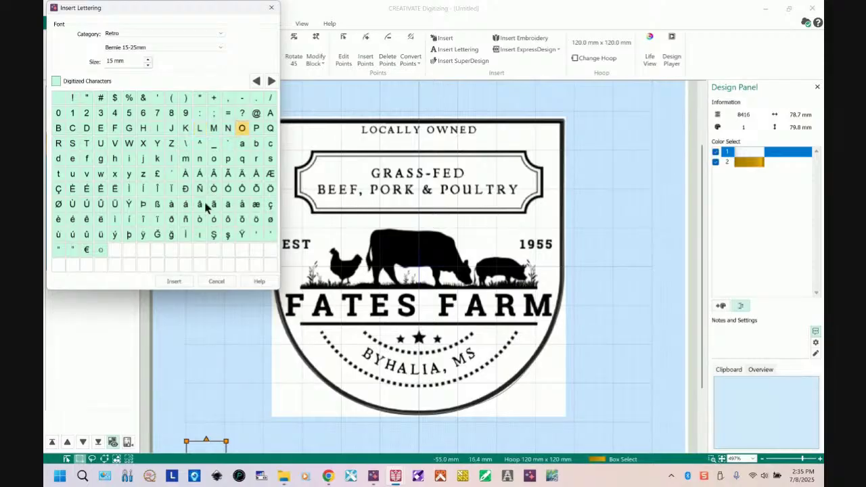
left_click(178, 281)
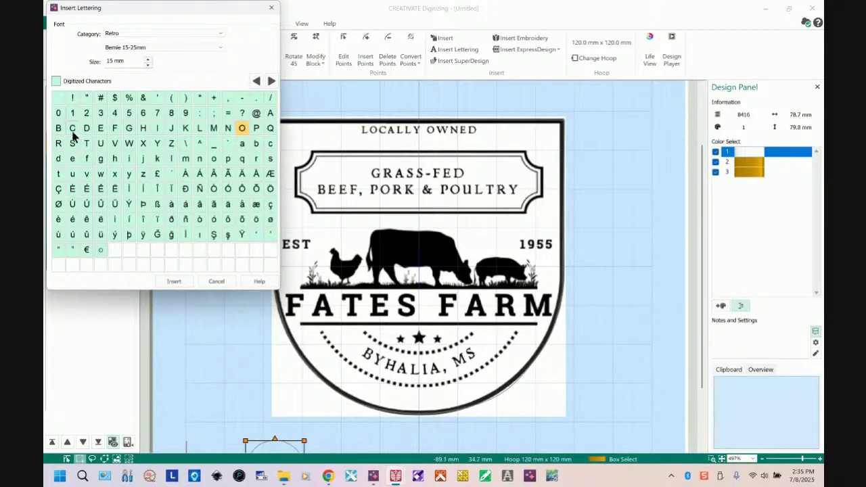
left_click(73, 129)
left_click(174, 282)
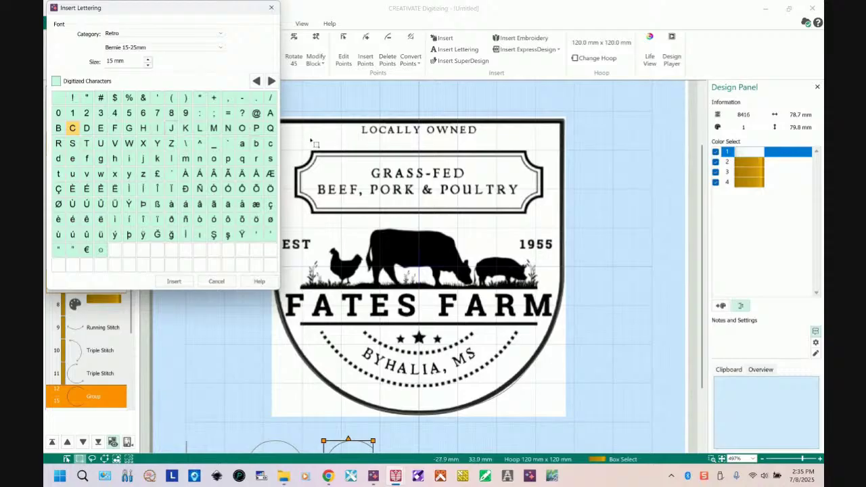
left_click(272, 115)
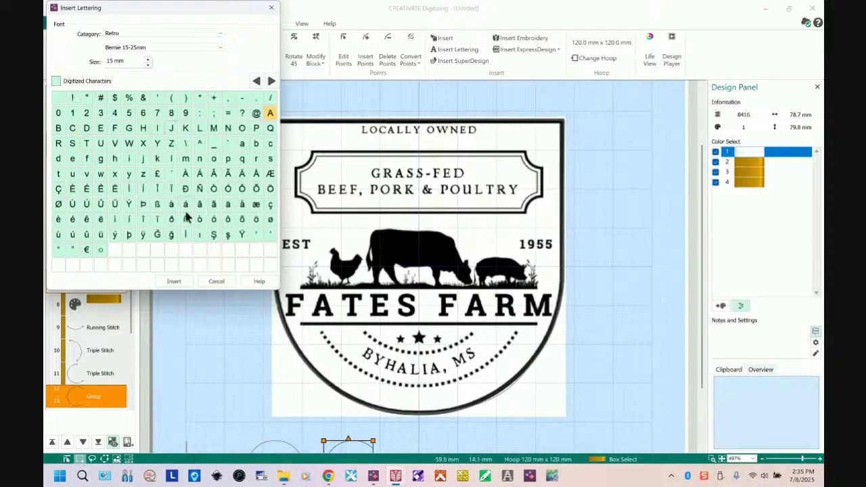
left_click(174, 282)
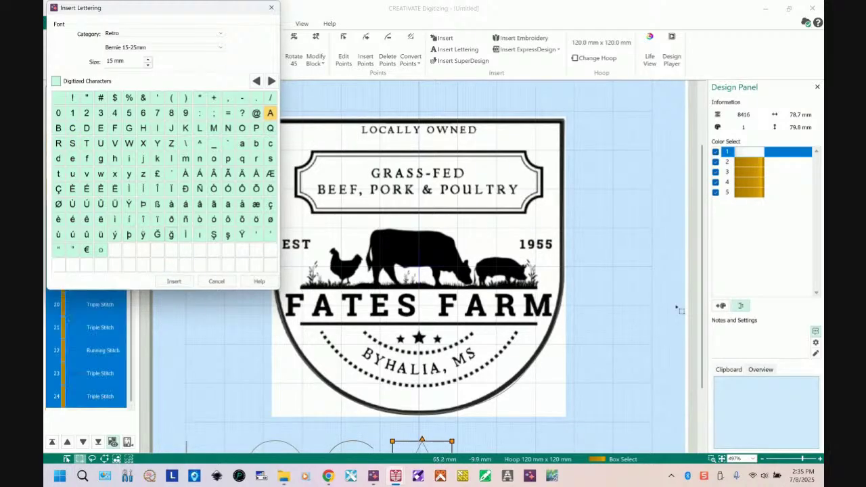
Step: Insert the letters L, L and Y after the A at 15 mm to complete the word LOCALLY
left_click(707, 362)
left_click_drag(707, 361, 701, 442)
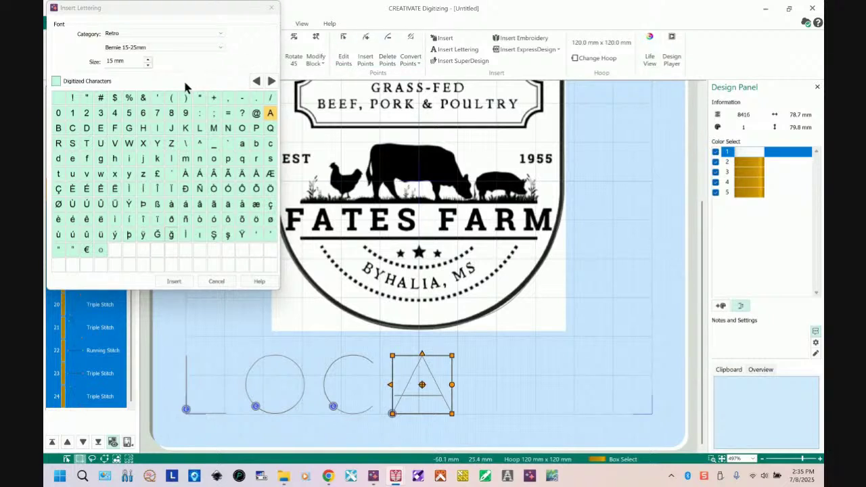
left_click(198, 129)
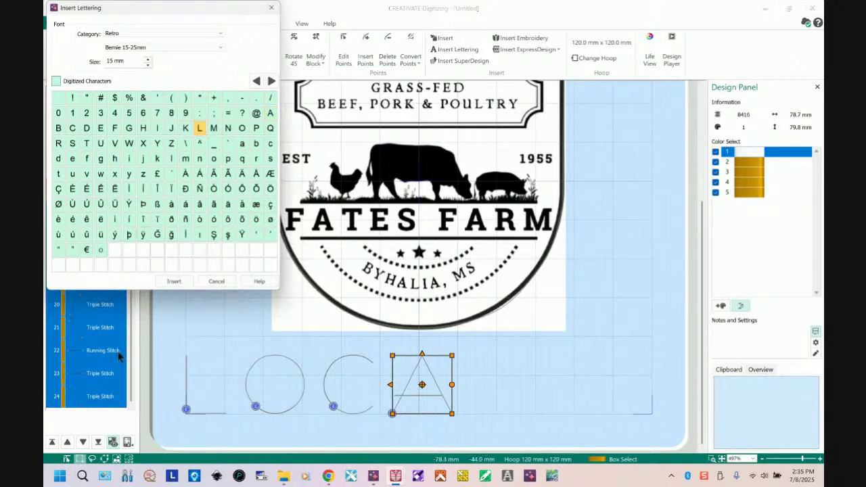
left_click(174, 282)
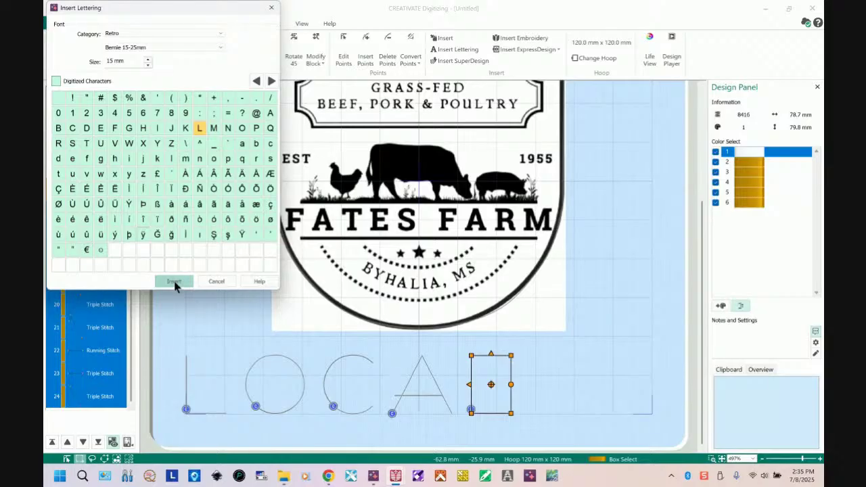
left_click(173, 282)
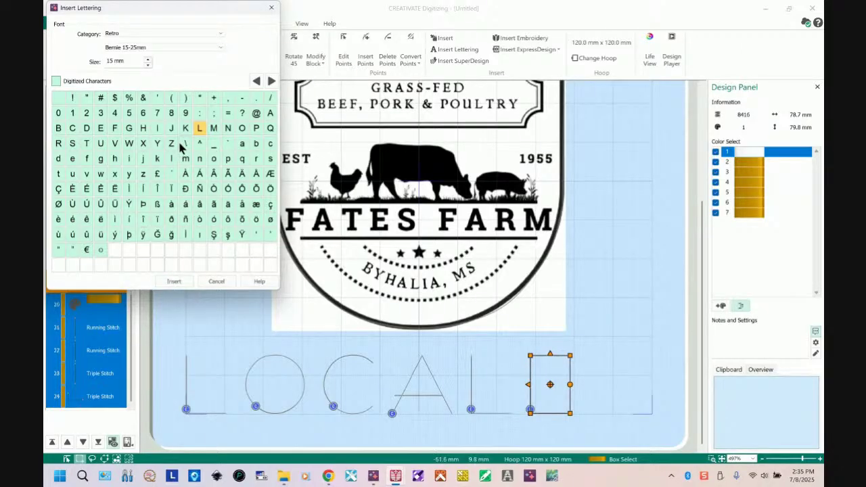
left_click(159, 144)
left_click(174, 281)
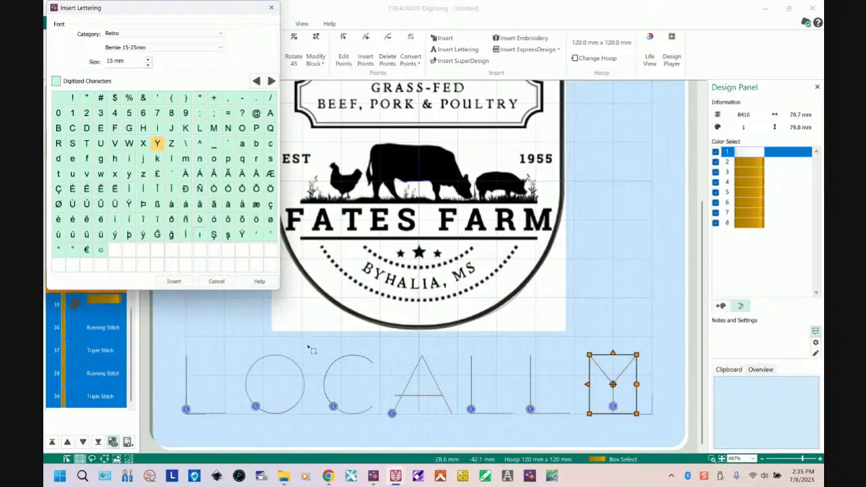
Step: Select all the LOCALLY letters together and move them from below the shield up over the FATES FARM line
left_click_drag(180, 333, 675, 431)
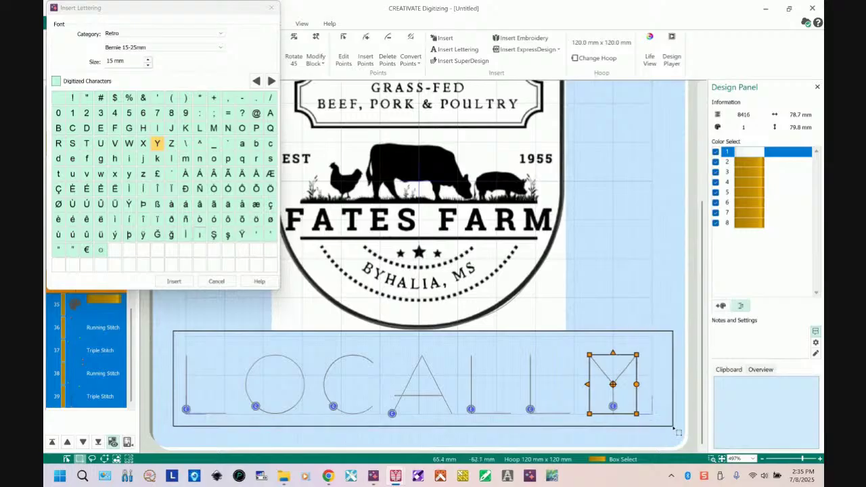
left_click_drag(429, 379, 431, 226)
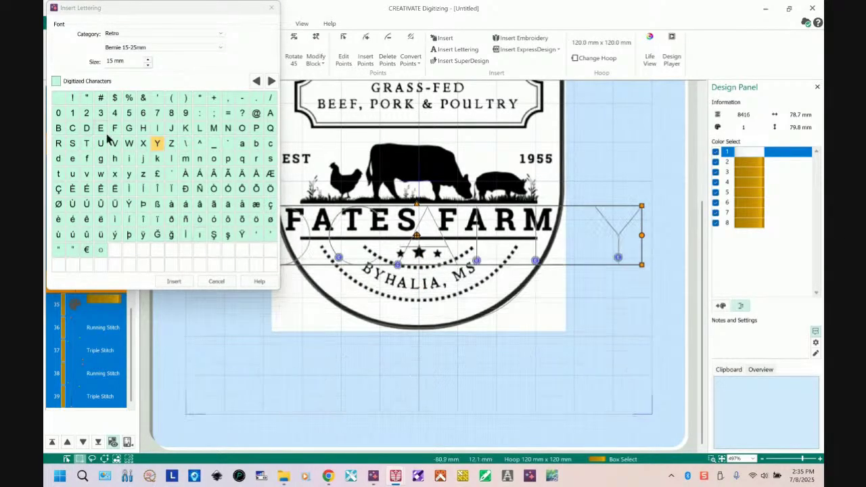
Step: Insert the individual letters G, R, O, W and N in Bernie 15-25mm at 15 mm to form the word GROWN
left_click(130, 129)
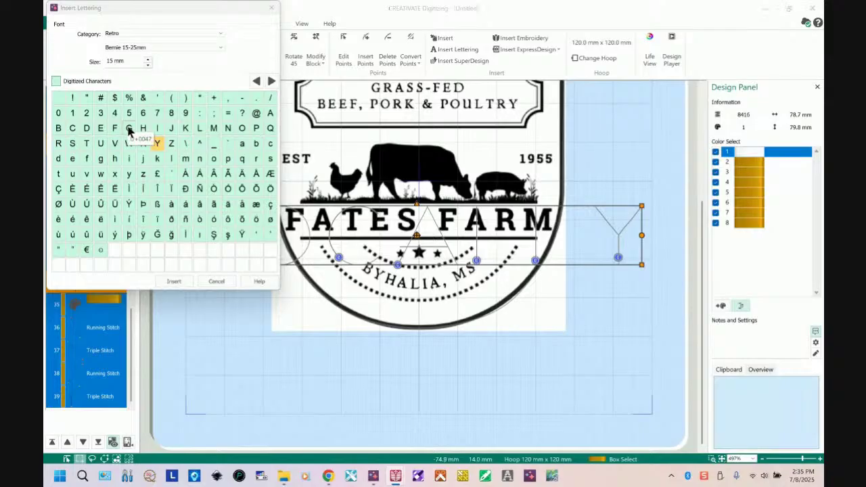
left_click(174, 282)
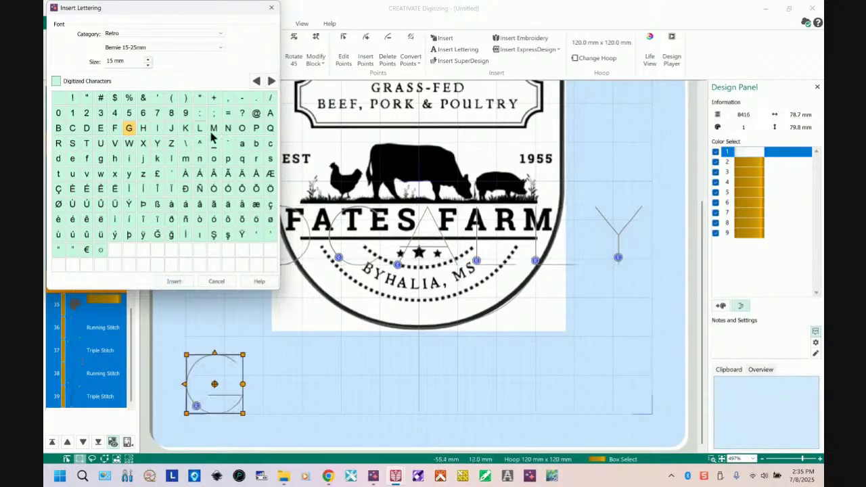
left_click(59, 144)
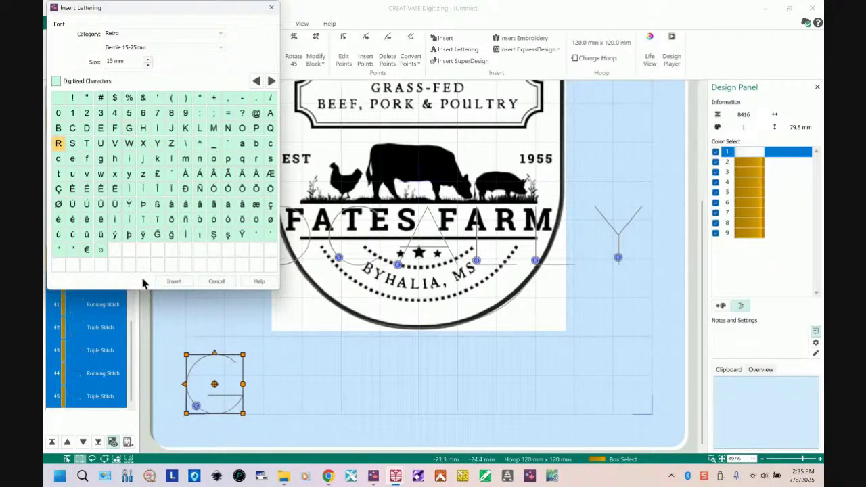
left_click(174, 281)
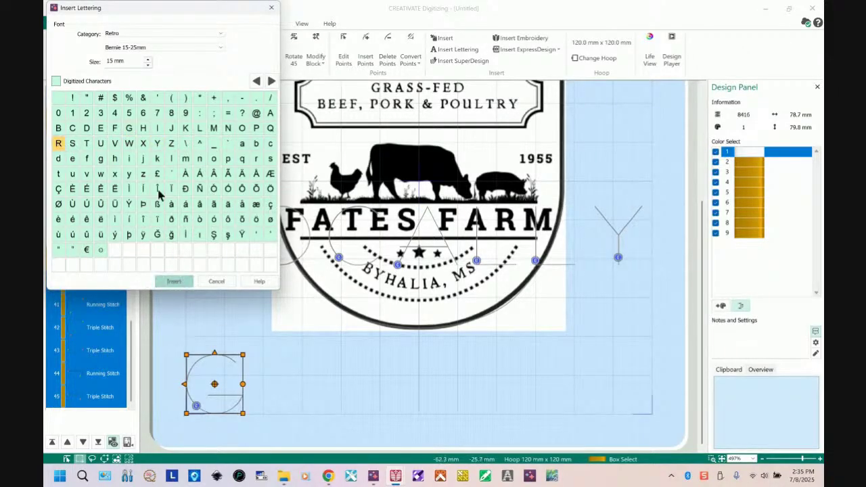
left_click(242, 128)
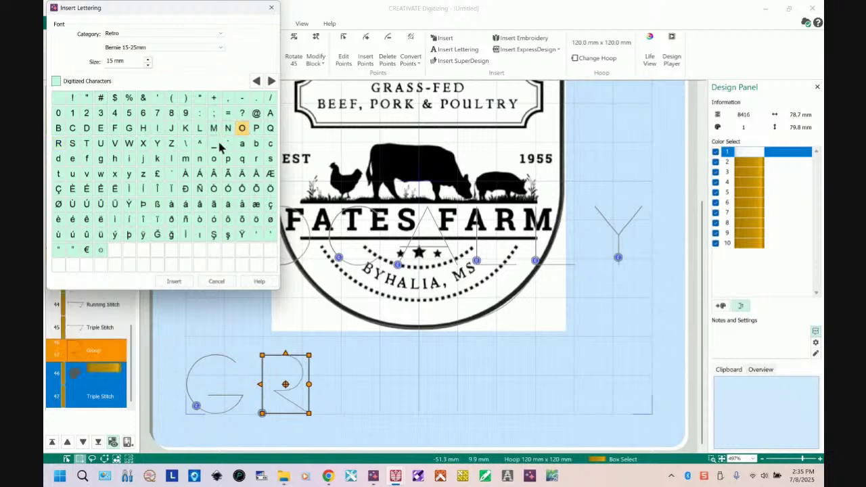
left_click(174, 281)
left_click(129, 143)
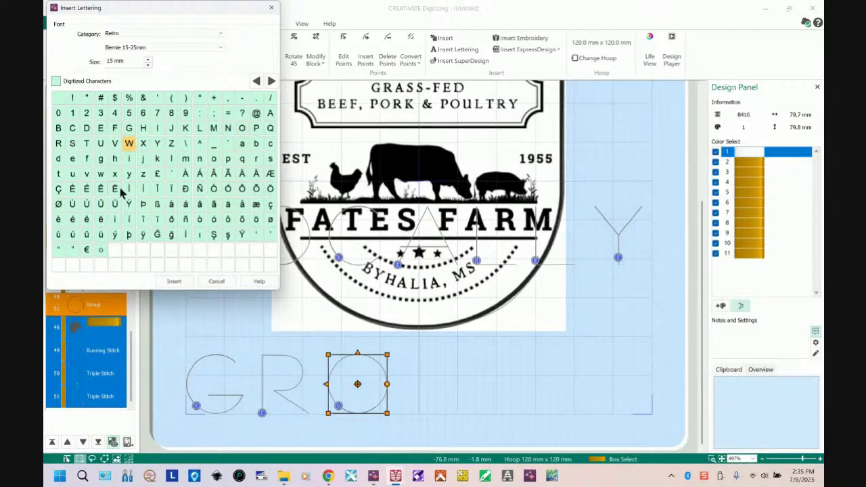
left_click(173, 281)
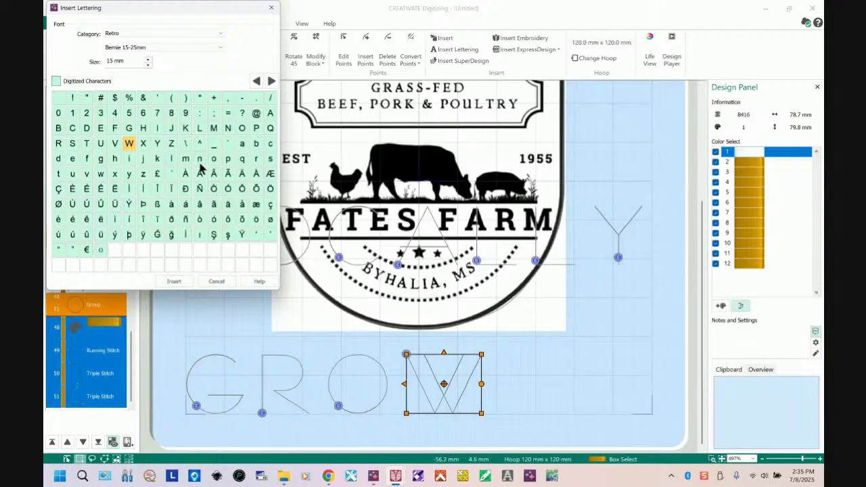
left_click(228, 129)
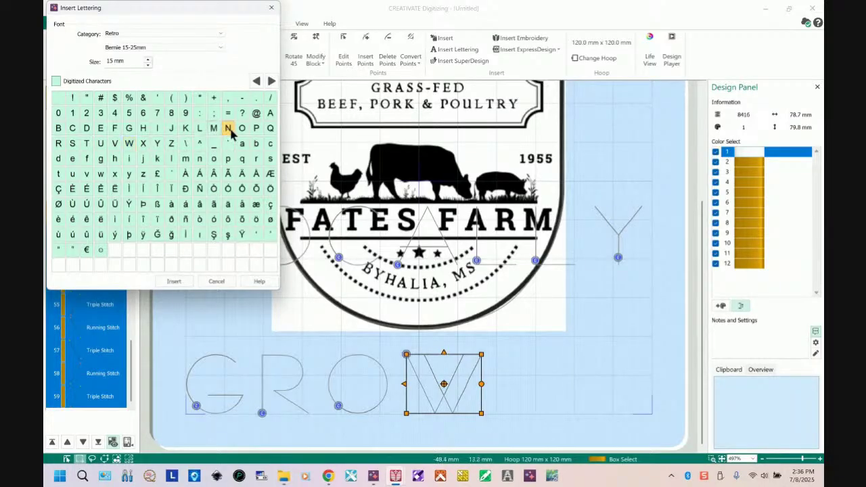
left_click(178, 283)
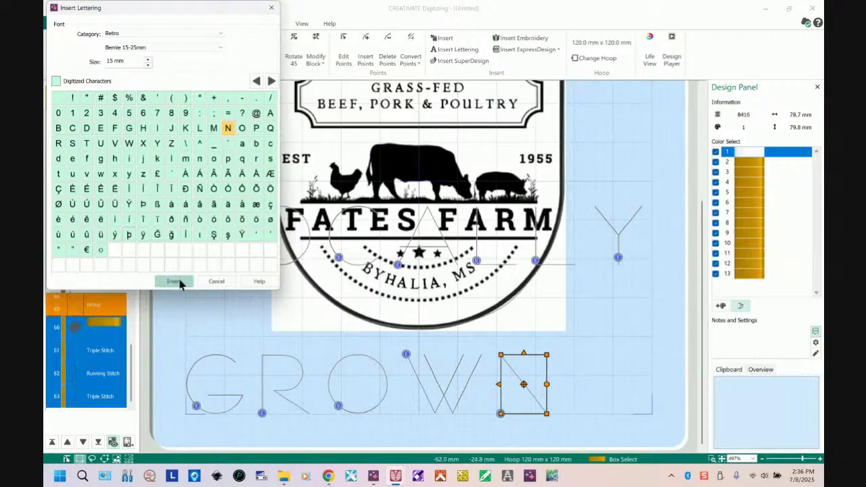
left_click(217, 281)
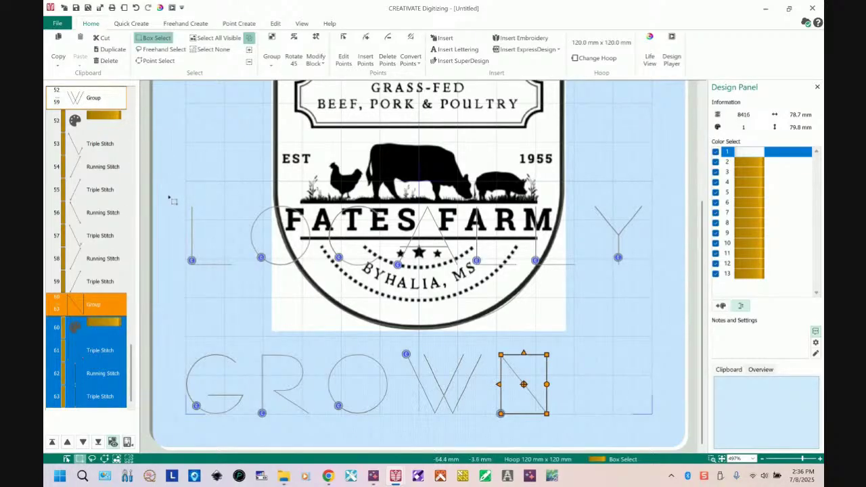
Step: Select all the LOCALLY and GROWN letters together and scale them down proportionally in two passes
left_click_drag(169, 198, 644, 428)
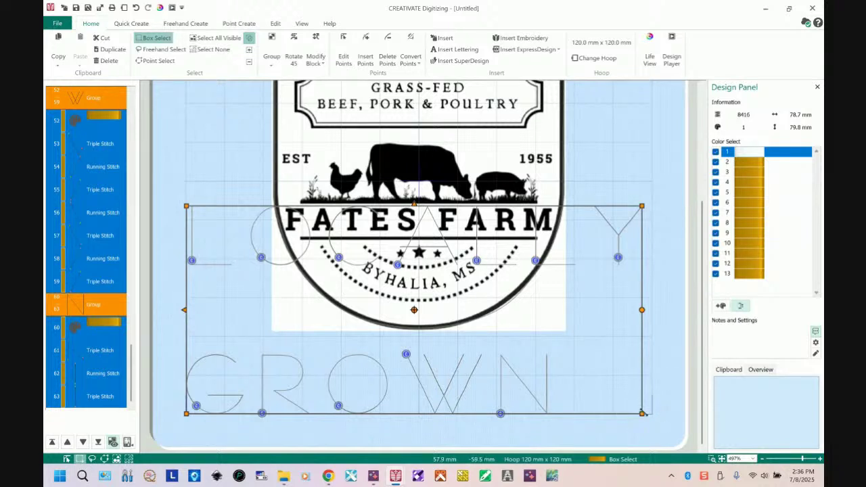
left_click_drag(634, 406, 558, 358)
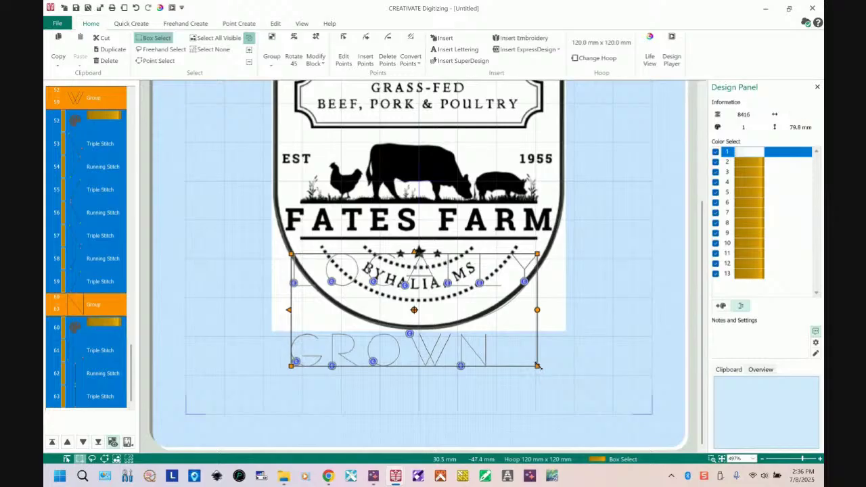
left_click_drag(538, 366, 504, 351)
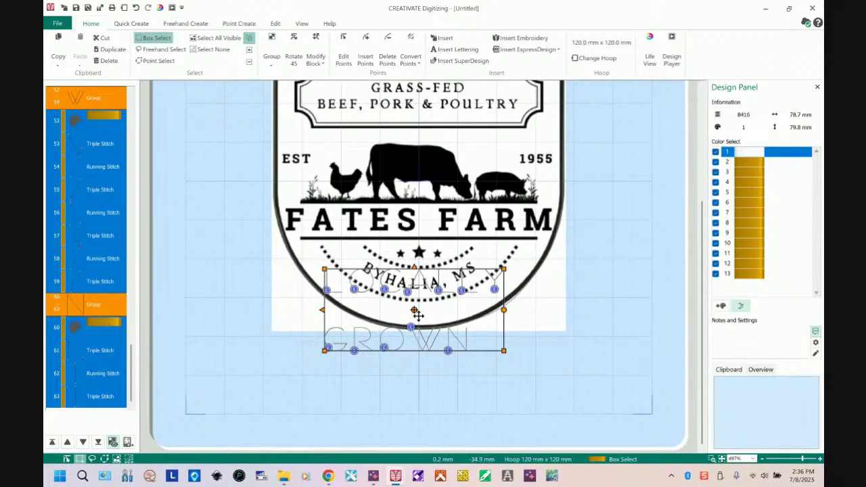
Step: Move the LOCALLY GROWN lettering up to the LOCALLY OWNED line of the shield and scale it down further
left_click(468, 152)
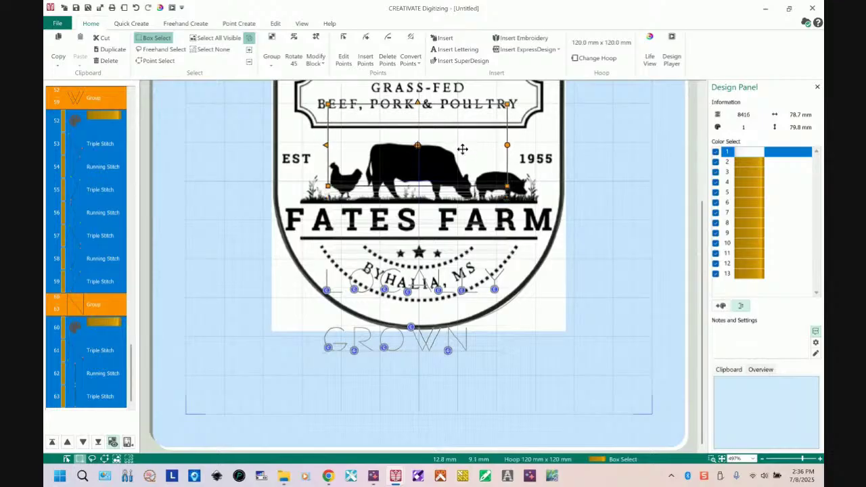
scroll(704, 255, "up", 3)
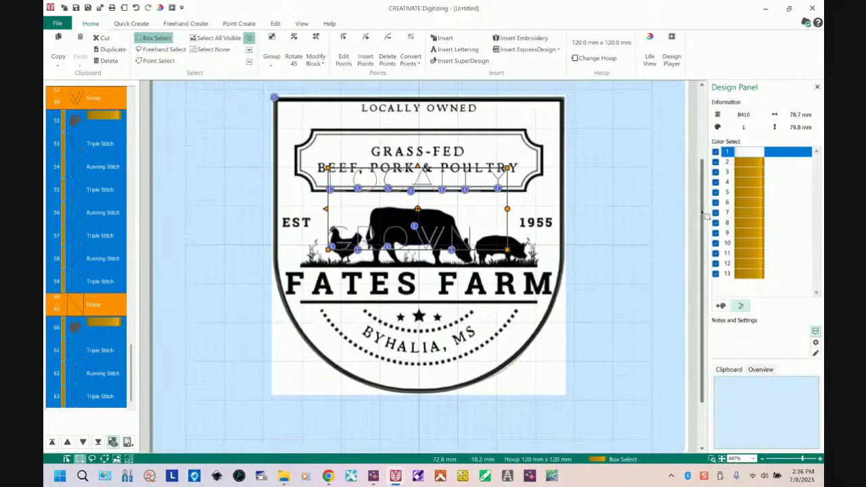
left_click_drag(427, 298, 380, 236)
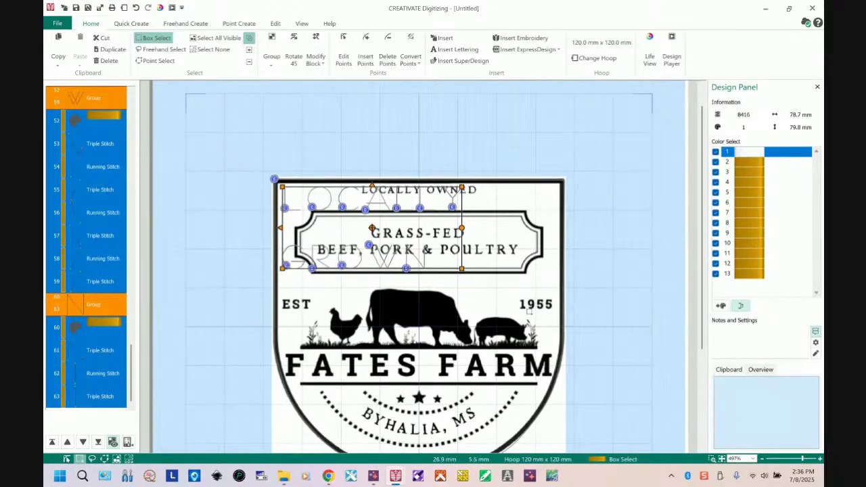
left_click_drag(461, 268, 396, 222)
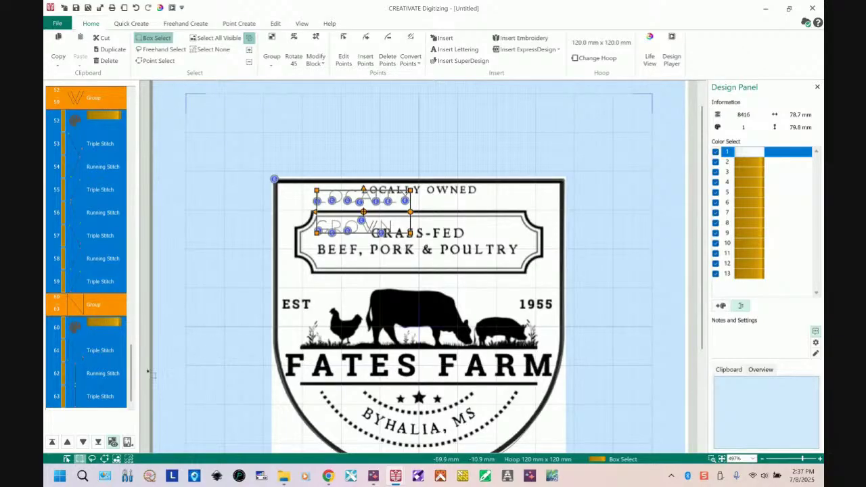
Step: Check the fill and line stitch properties of the selected letters without changing them
mouse_move(133, 374)
left_mouse_down()
mouse_move(132, 345)
mouse_move(132, 358)
left_mouse_up()
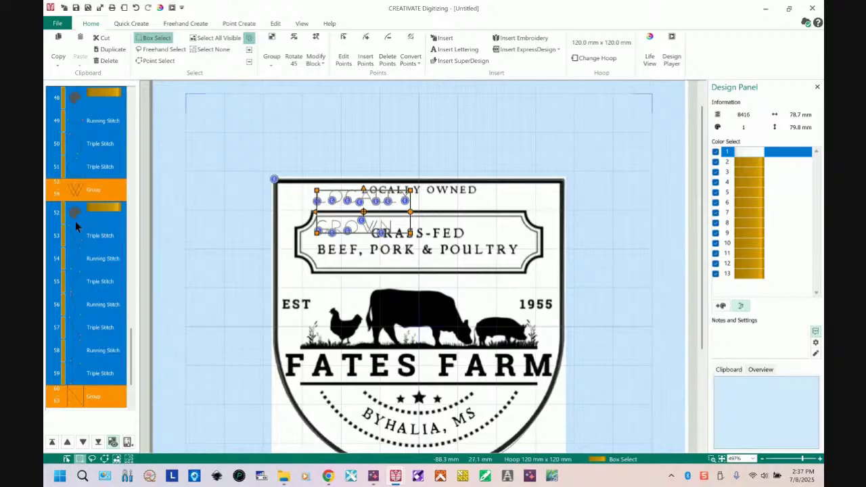
right_click(88, 242)
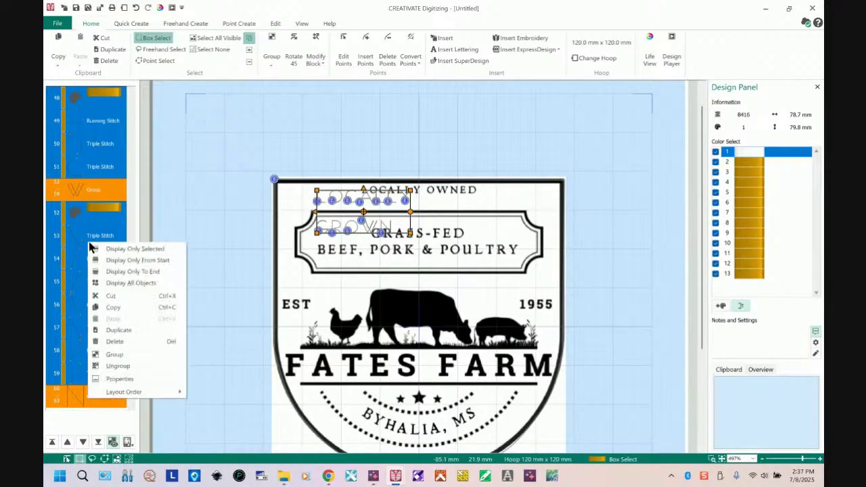
left_click(118, 379)
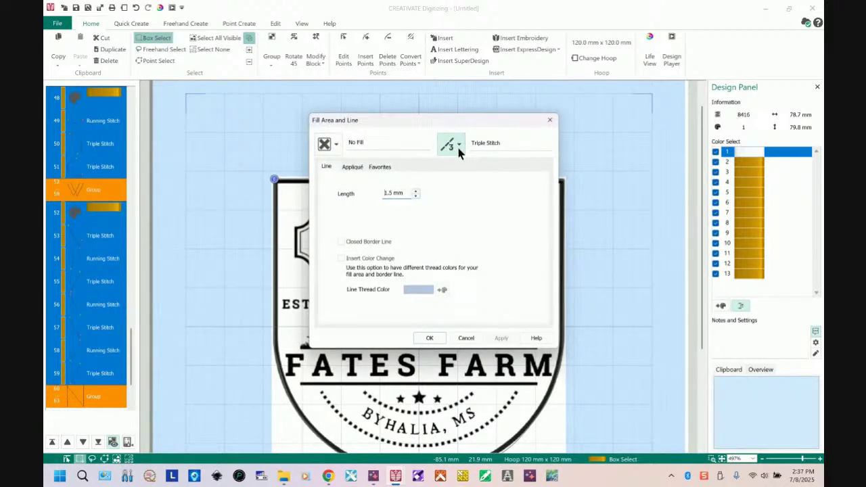
left_click(466, 338)
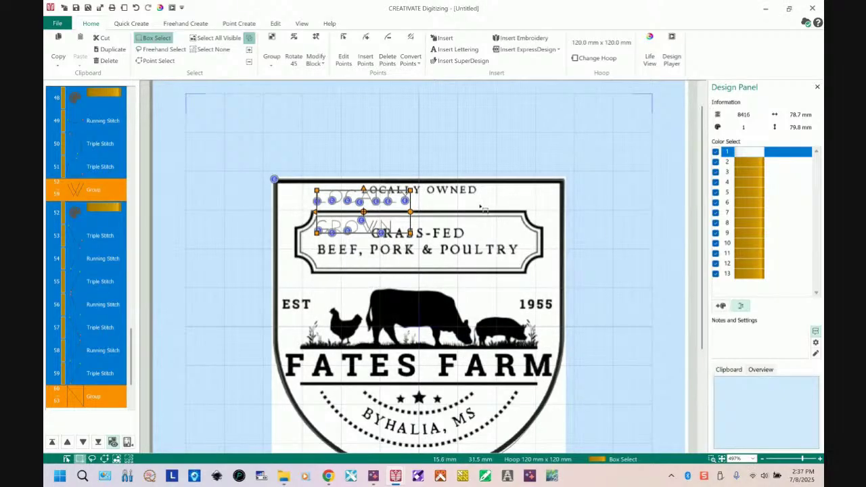
Step: Select only the GROWN letters and place them beside LOCALLY on the same line near the shield's upper edge
left_click(589, 188)
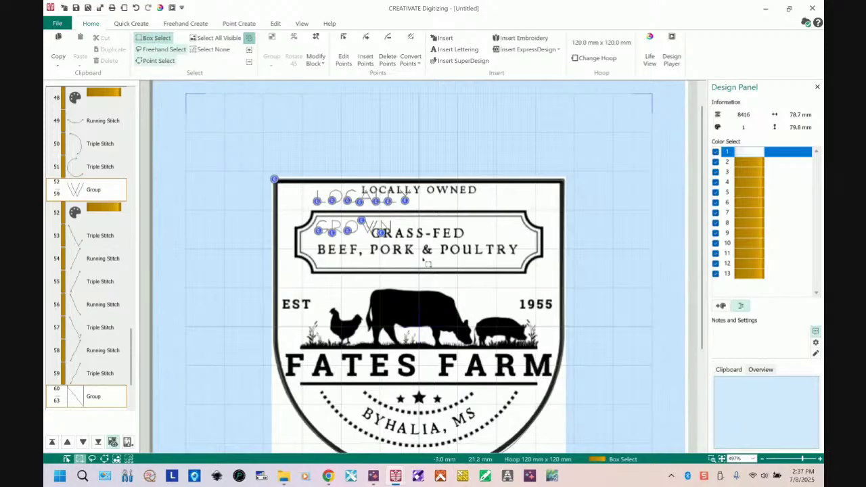
left_click_drag(308, 215, 428, 248)
left_click_drag(378, 227, 482, 204)
left_click_drag(490, 199, 491, 198)
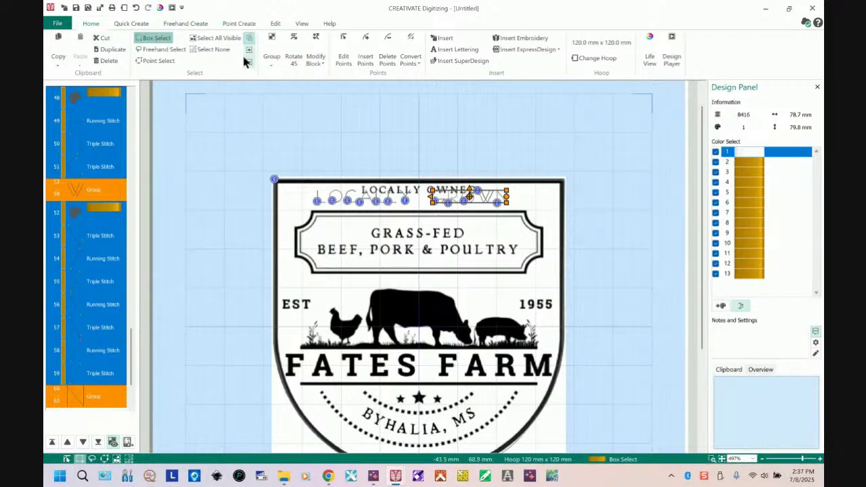
Step: Preview the stitched design in Life View and enlarge it to inspect the lettering
left_click(160, 7)
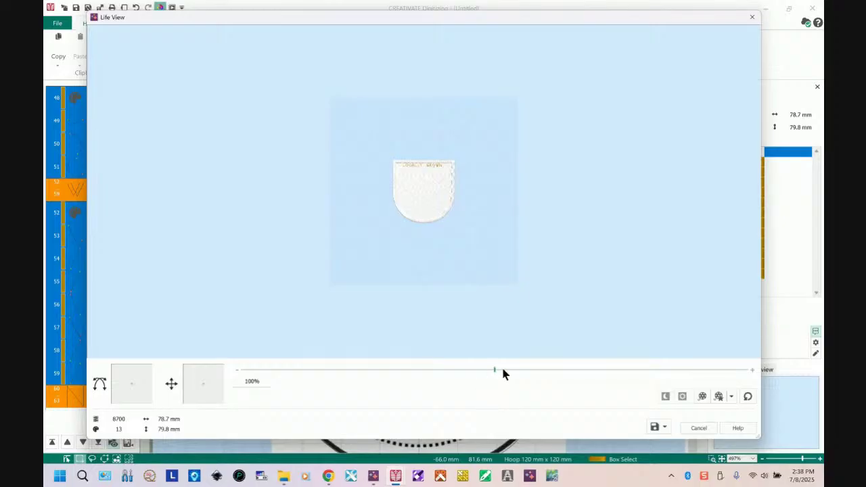
left_click_drag(493, 371, 567, 377)
left_click(698, 427)
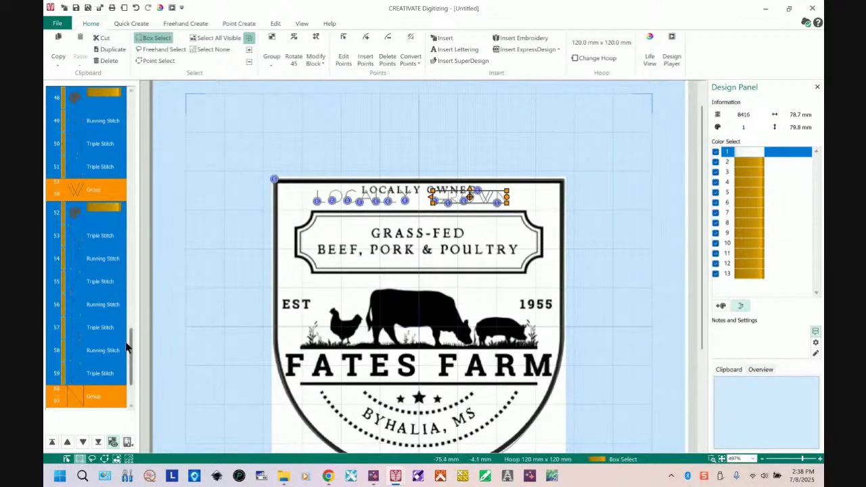
Step: Deselect the letters and change thread color 2, used by the first L, to Robison-Anton Rayon 40 Black 2296
left_click_drag(131, 350, 150, 113)
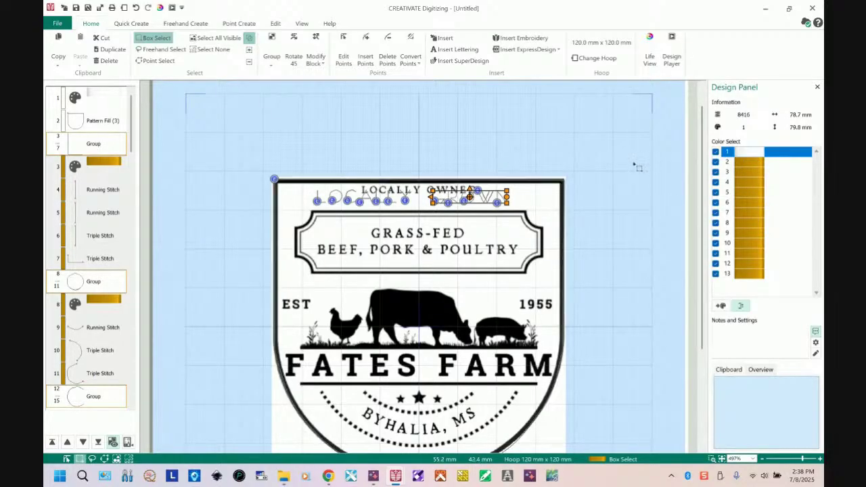
left_click(619, 196)
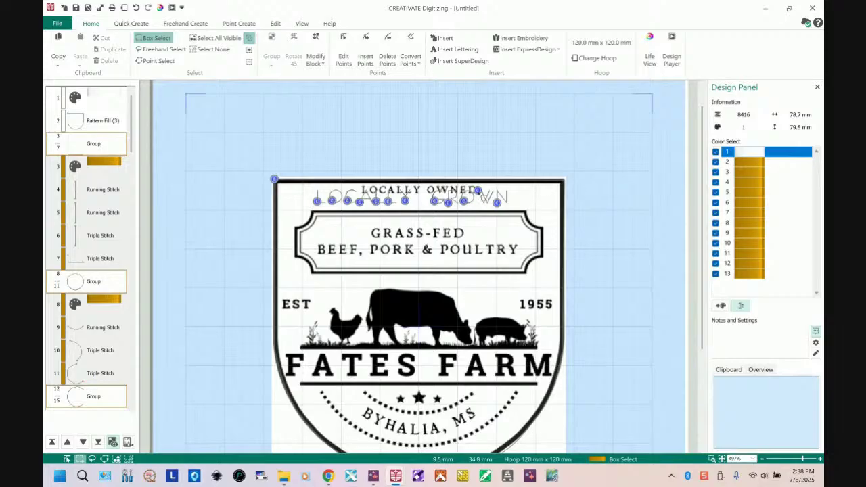
double_click(750, 166)
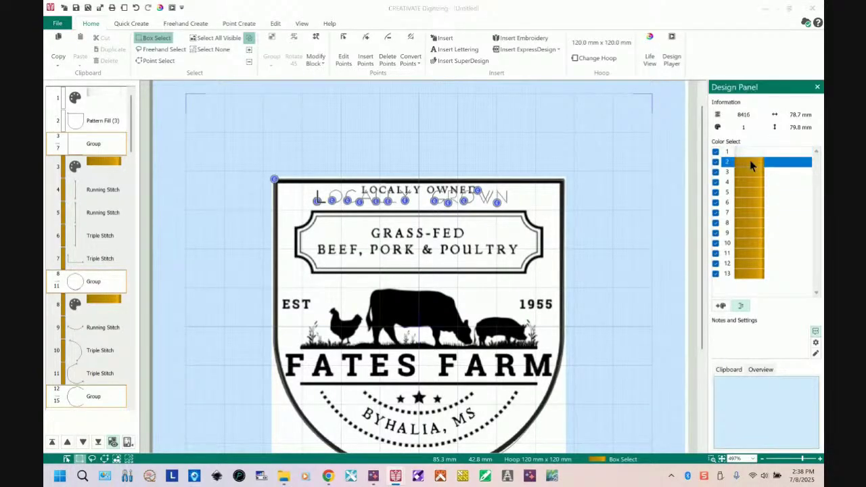
left_click(299, 223)
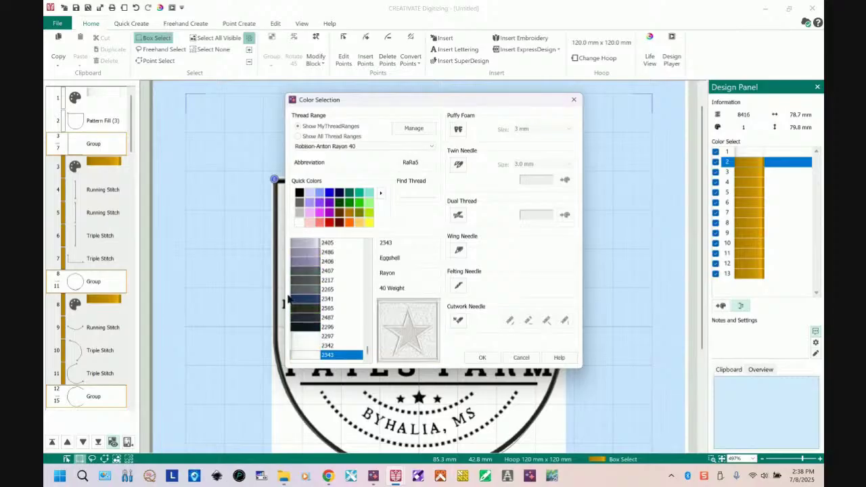
left_click(308, 330)
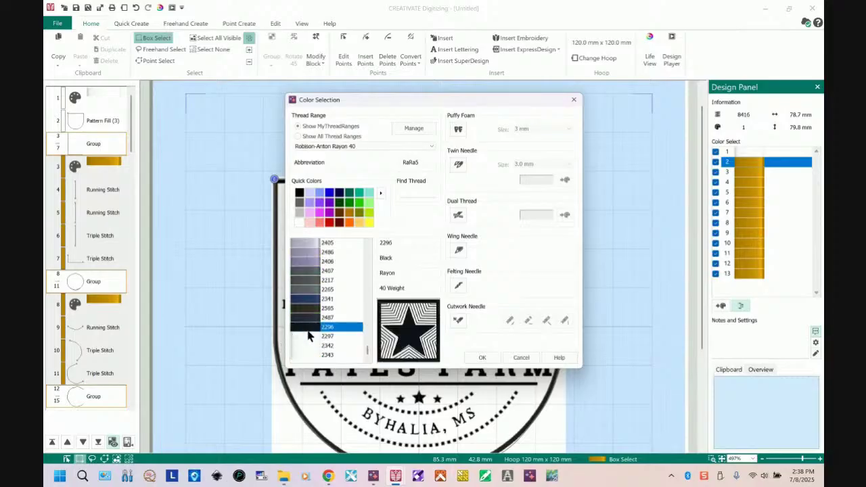
left_click(481, 357)
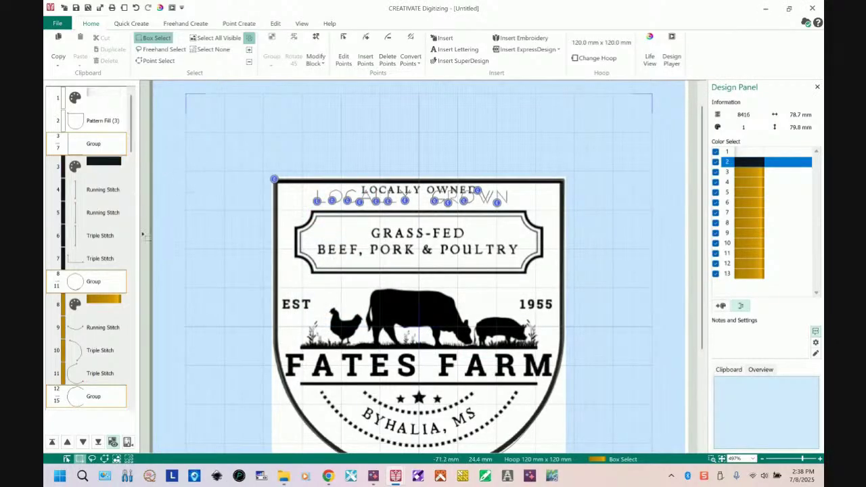
Step: Delete the gold color changes ahead of the letters O, C and A in LOCALLY so they share the black thread
left_click(97, 306)
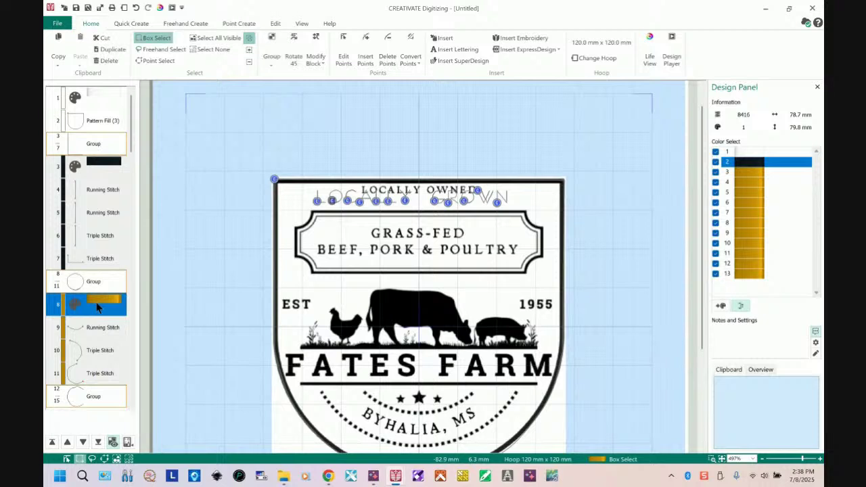
key("Delete")
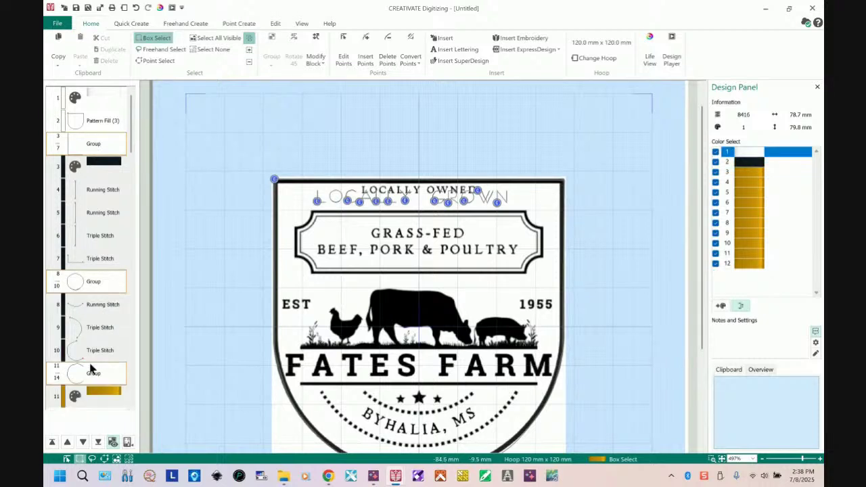
left_click(108, 400)
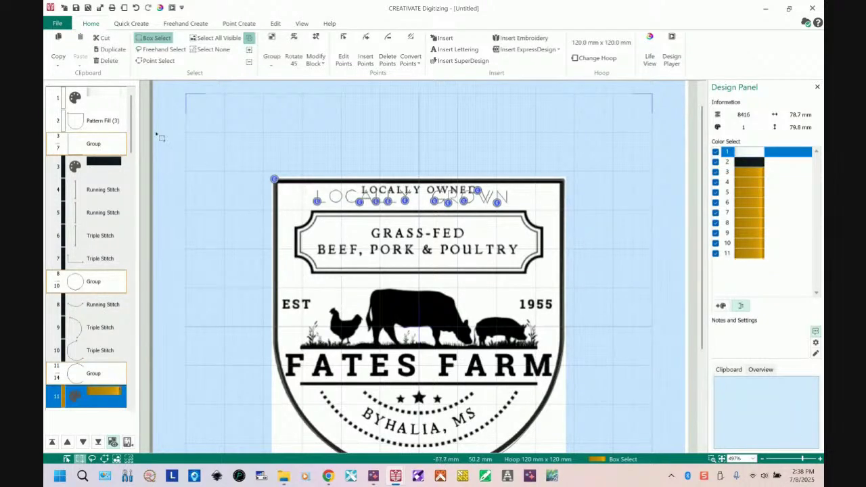
left_click_drag(132, 144, 133, 195)
left_click(93, 238)
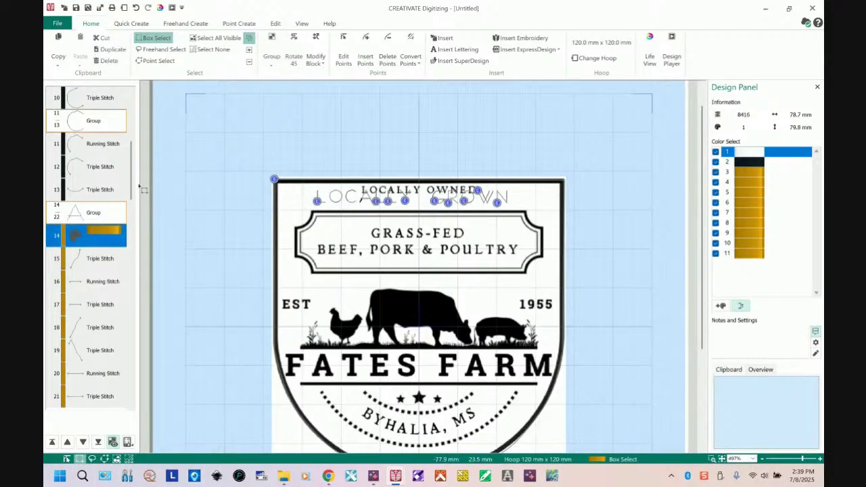
key("Delete")
Step: Delete the gold color changes ahead of the last two Ls and the Y in LOCALLY
scroll(133, 192, "down", 3)
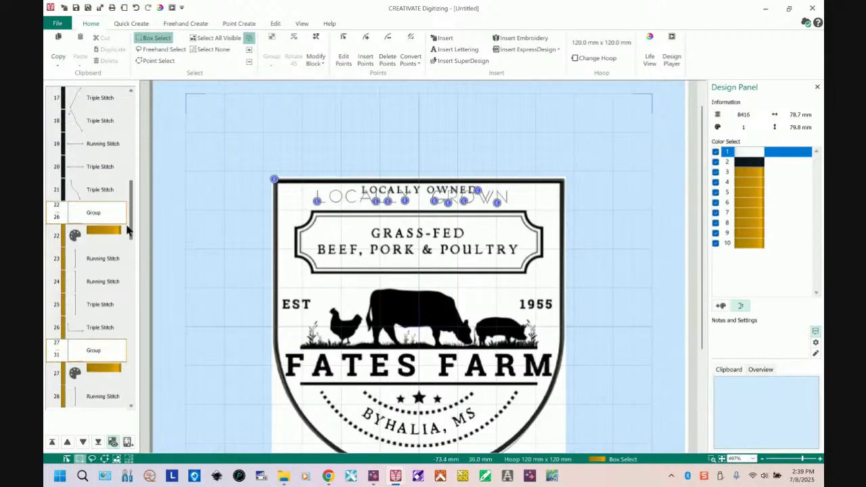
left_click(116, 231)
key("Delete")
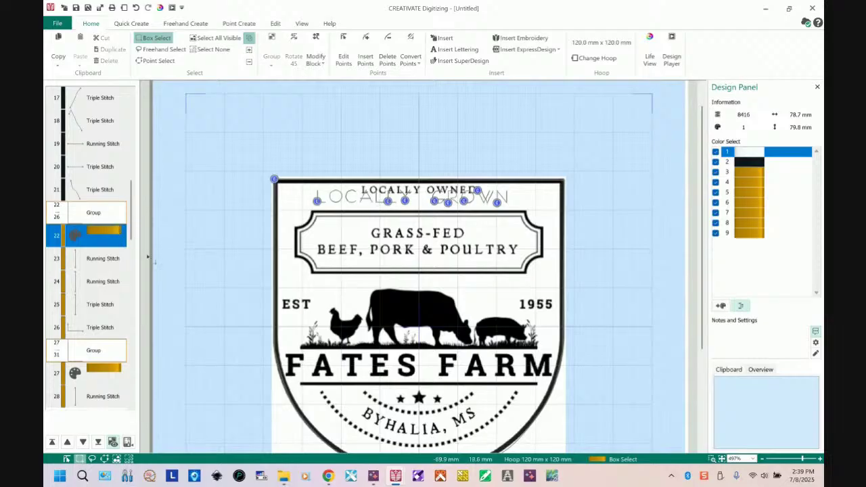
scroll(135, 230, "down", 3)
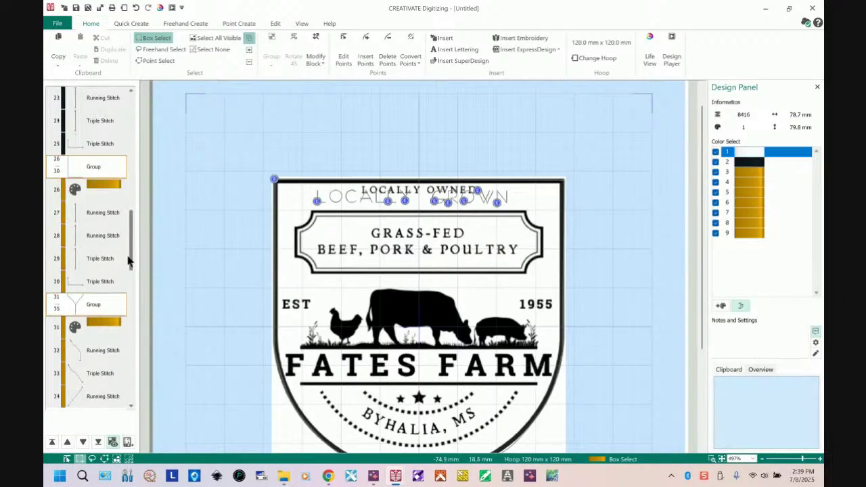
left_click(98, 187)
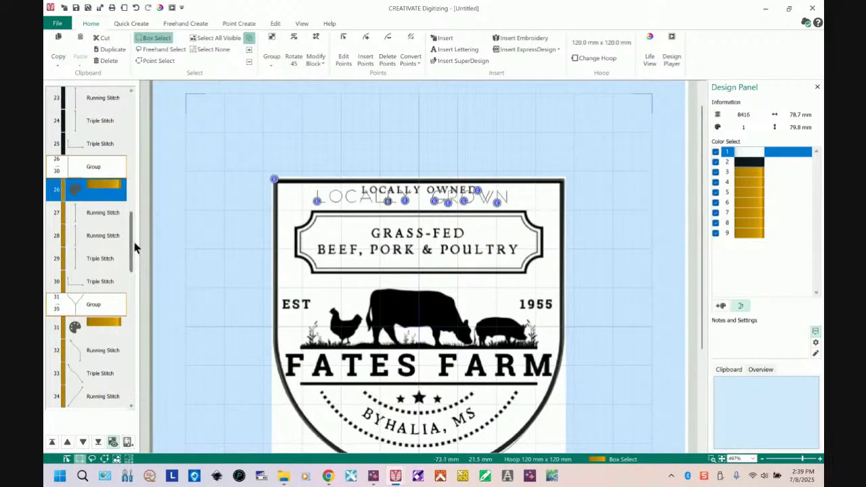
key("Delete")
scroll(131, 245, "down", 3)
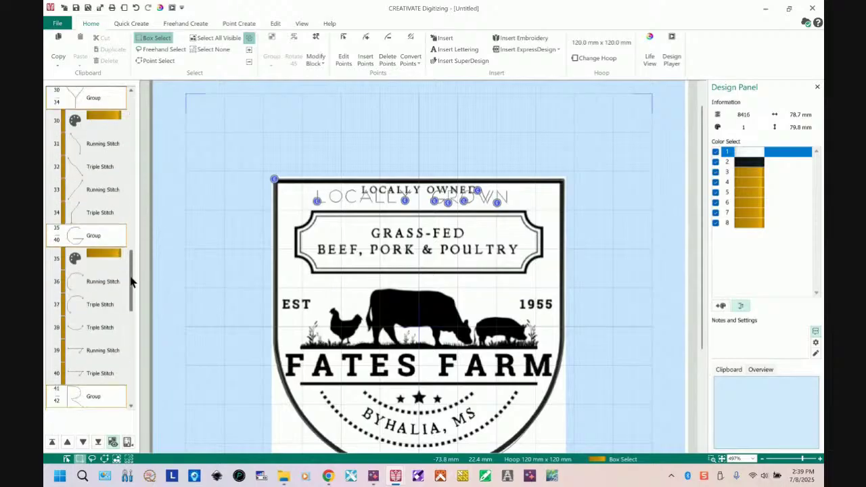
scroll(132, 270, "up", 1)
left_click(108, 191)
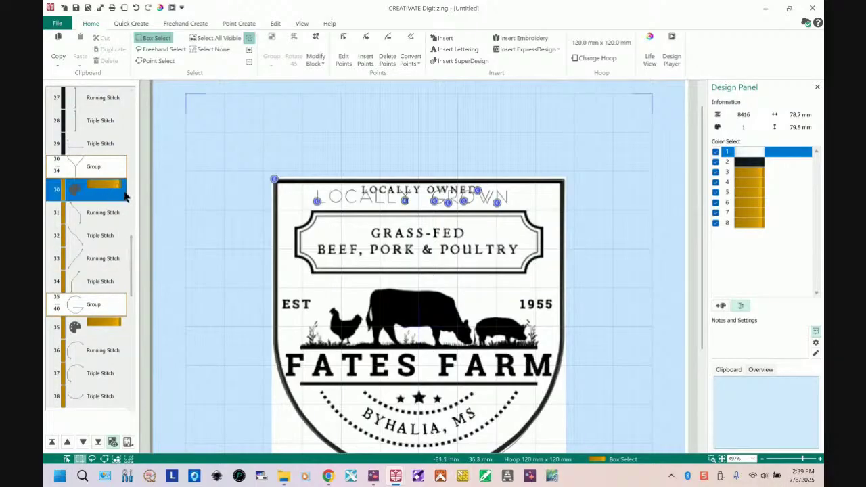
key("Delete")
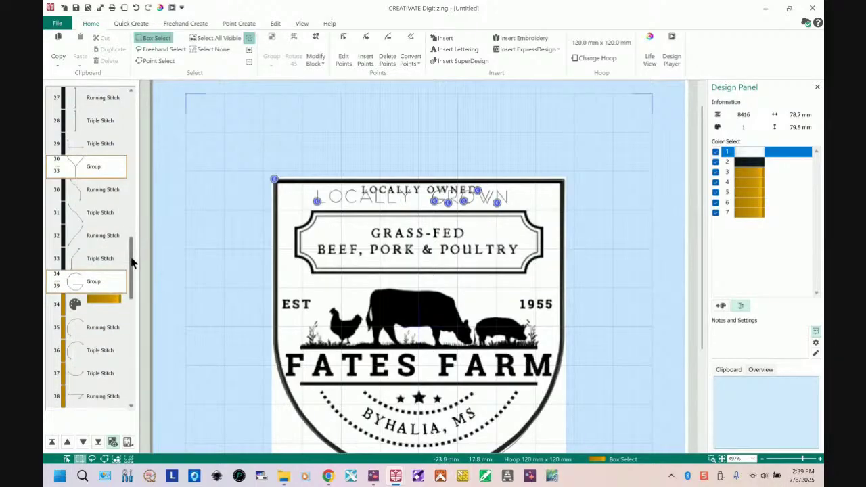
Step: Remove the gold color changes ahead of the letters G, R and O in GROWN
scroll(133, 263, "down", 3)
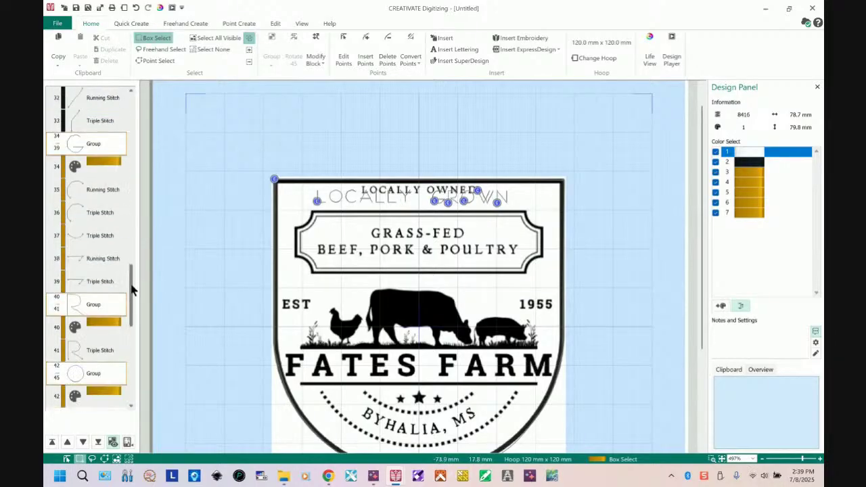
left_click(110, 170)
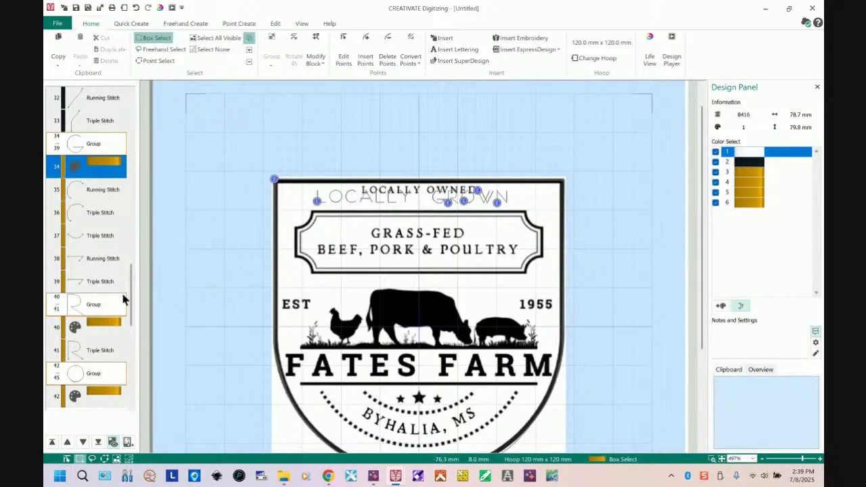
key("Delete")
scroll(131, 284, "down", 3)
left_click(113, 255)
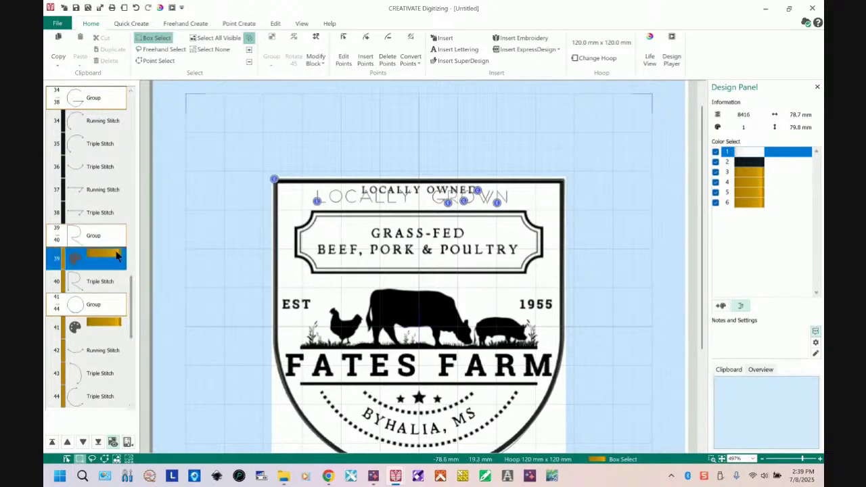
key("Delete")
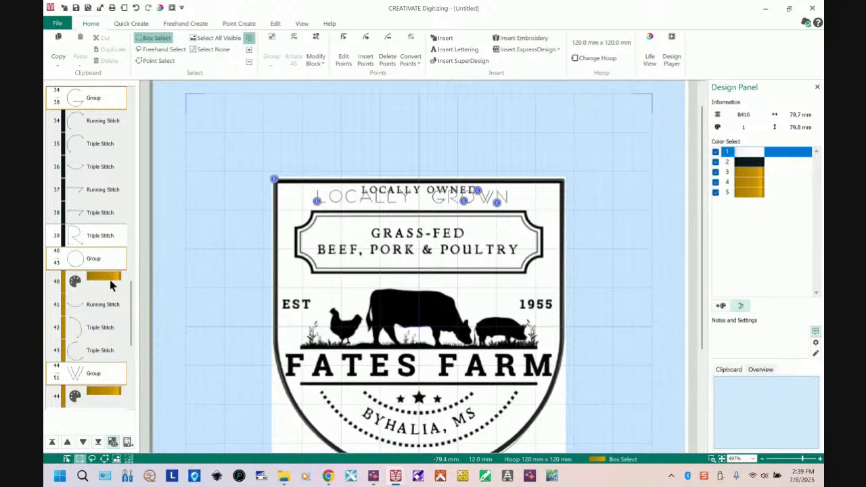
left_click(112, 282)
key("Delete")
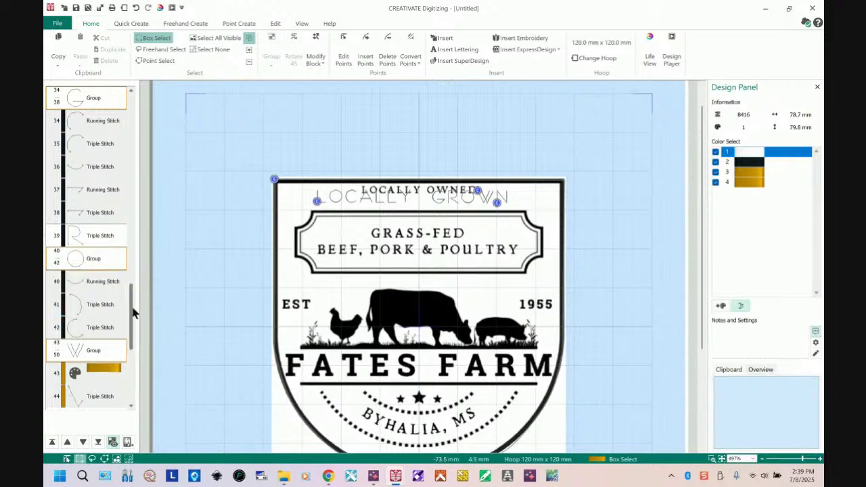
Step: Remove the gold color changes ahead of the W and N in GROWN, and leave box selection
scroll(132, 318, "down", 3)
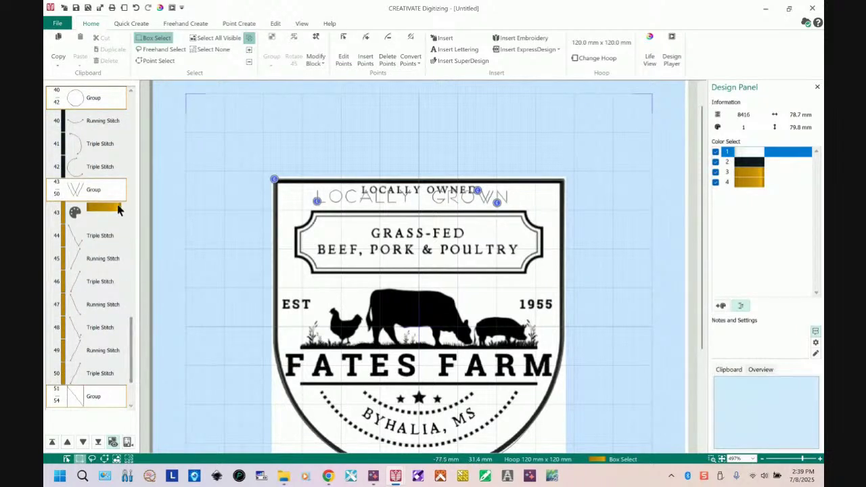
left_click(108, 210)
key("Delete")
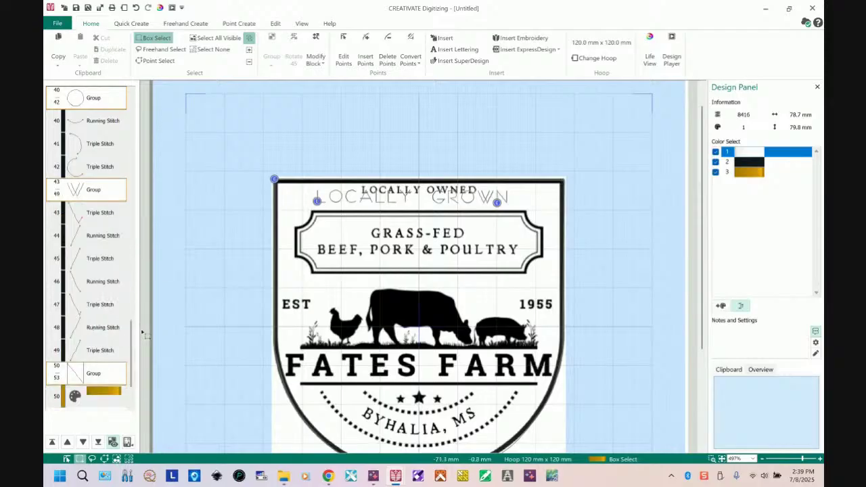
scroll(132, 350, "down", 3)
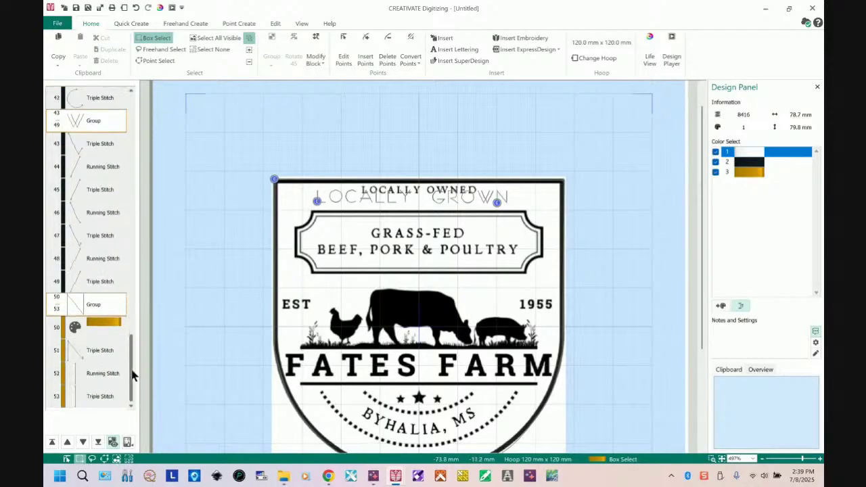
left_click(105, 327)
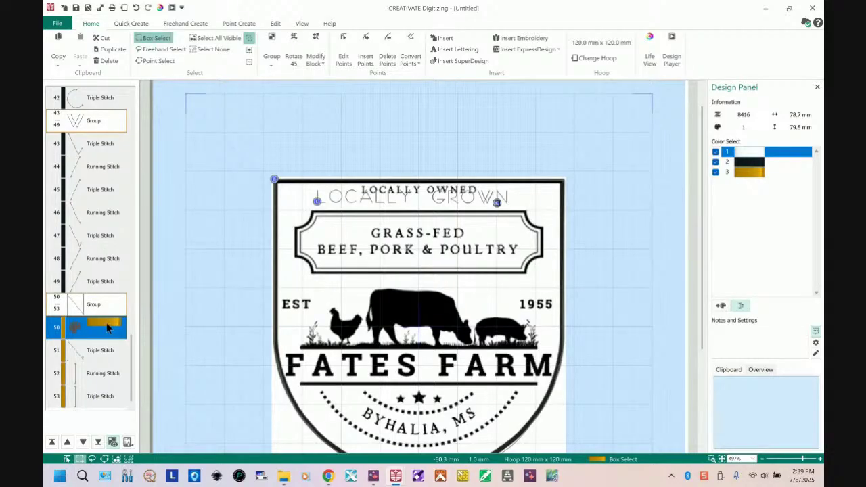
key("Delete")
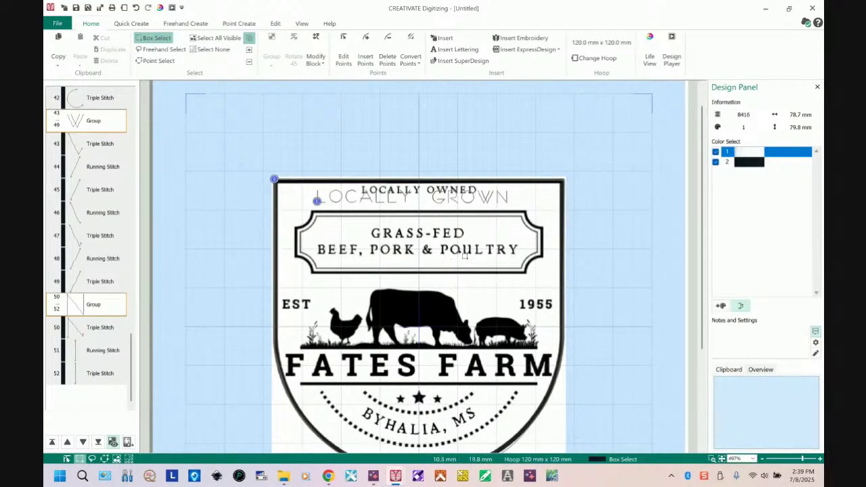
key("e")
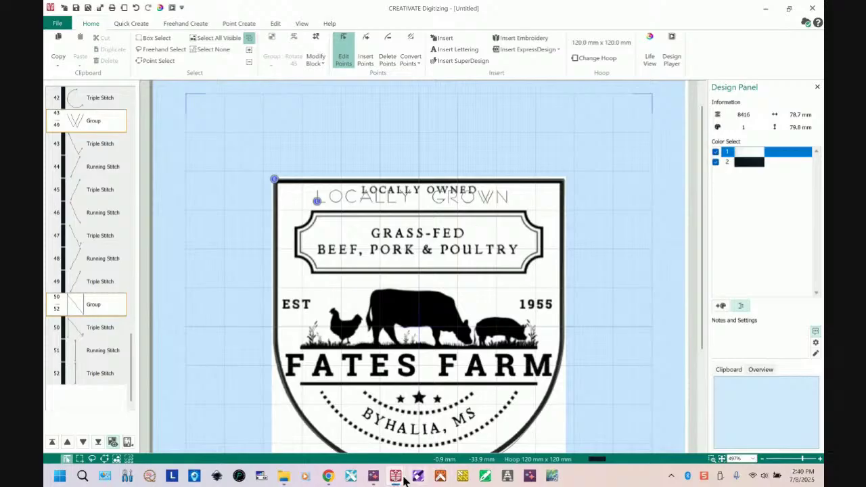
Step: Switch to the finished Fates Farm design and look through the Quick Create shapes for a frame like the logo's inner box
mouse_move(403, 475)
left_click(439, 443)
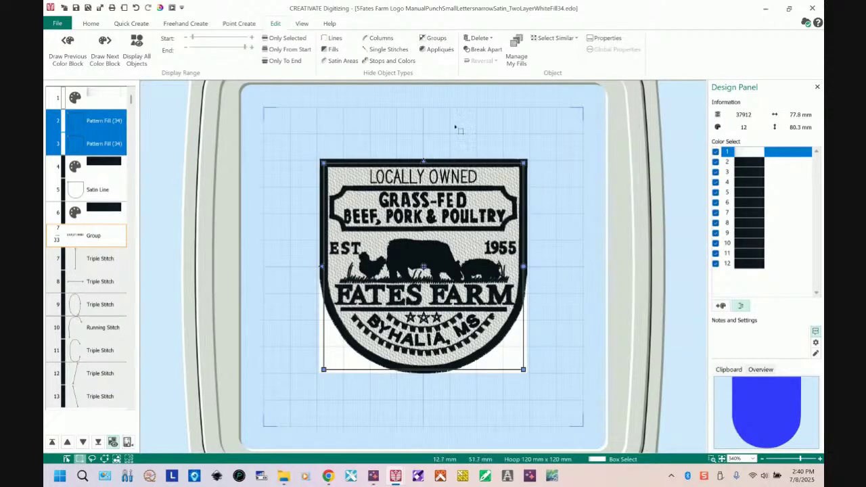
left_click(139, 26)
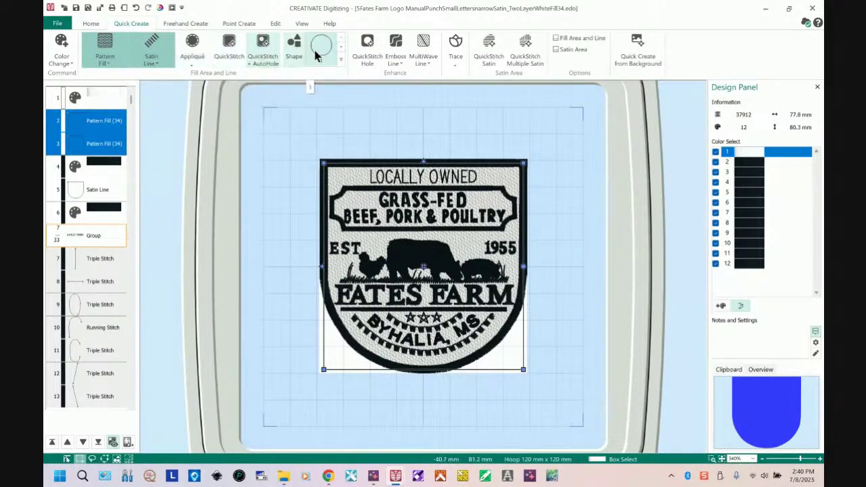
left_click(341, 60)
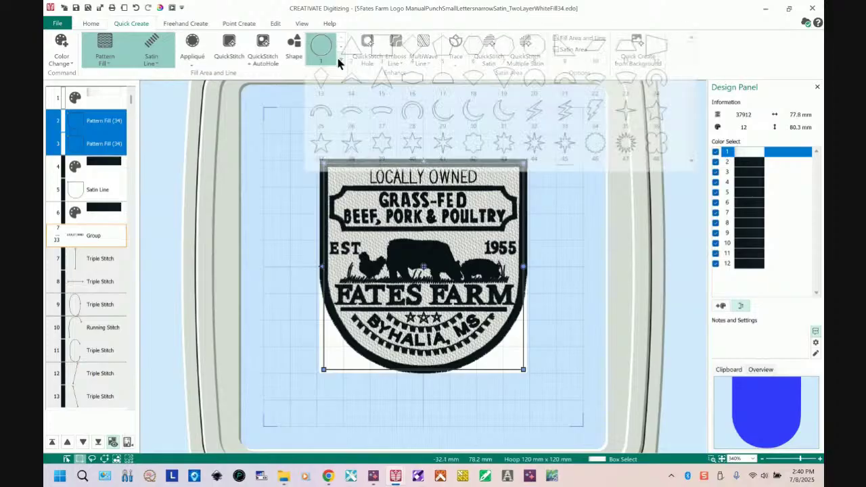
left_click_drag(692, 65, 690, 140)
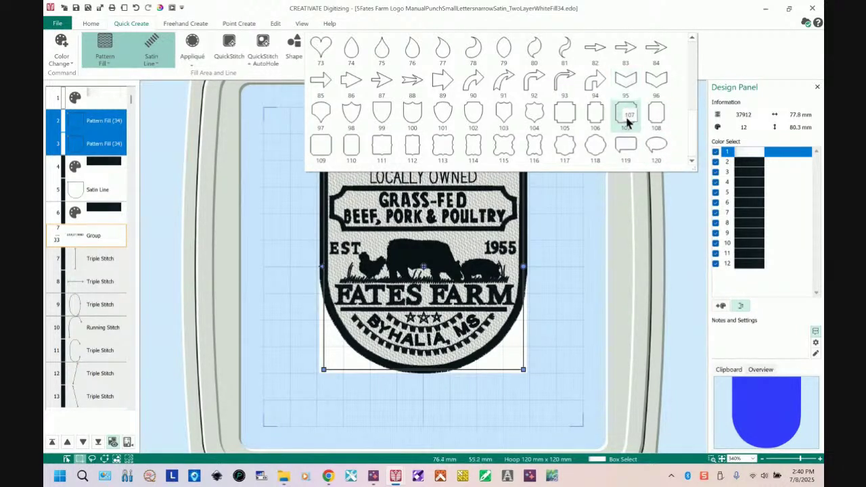
left_click(719, 50)
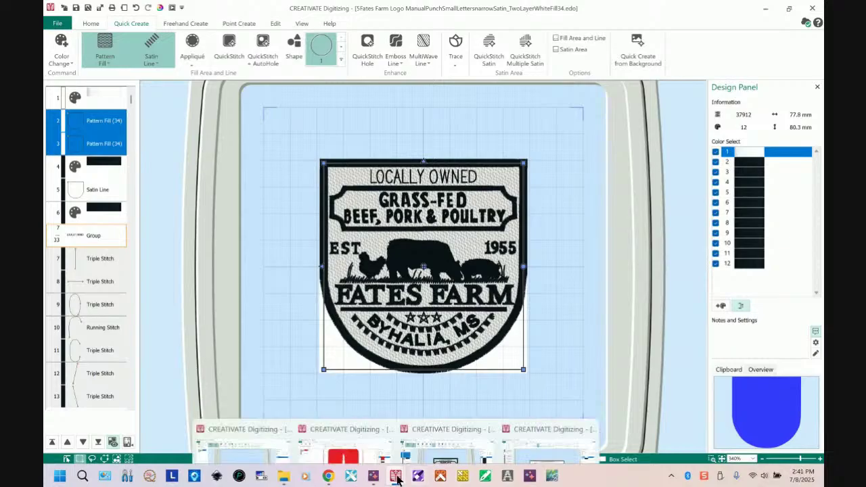
Step: Return to the untitled logo design, closing in on the farm animals, and set Point Create to Running Stitch with Pattern Fill turned off
left_click(547, 427)
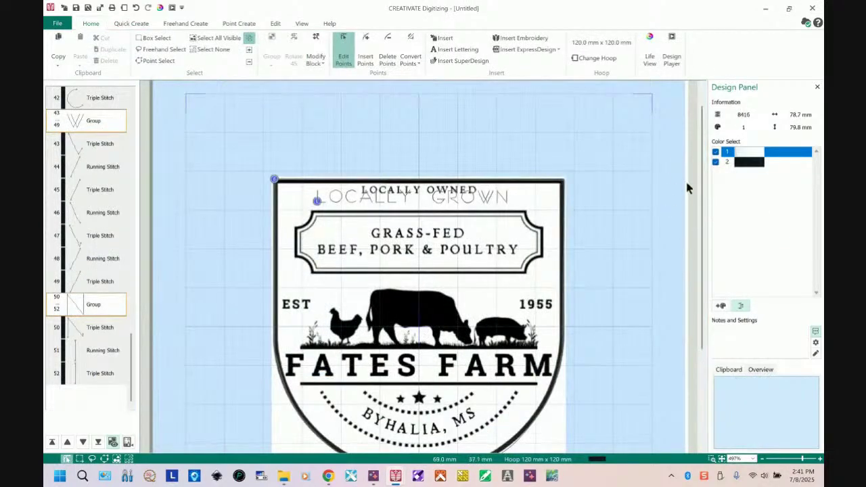
left_click_drag(703, 193, 701, 280)
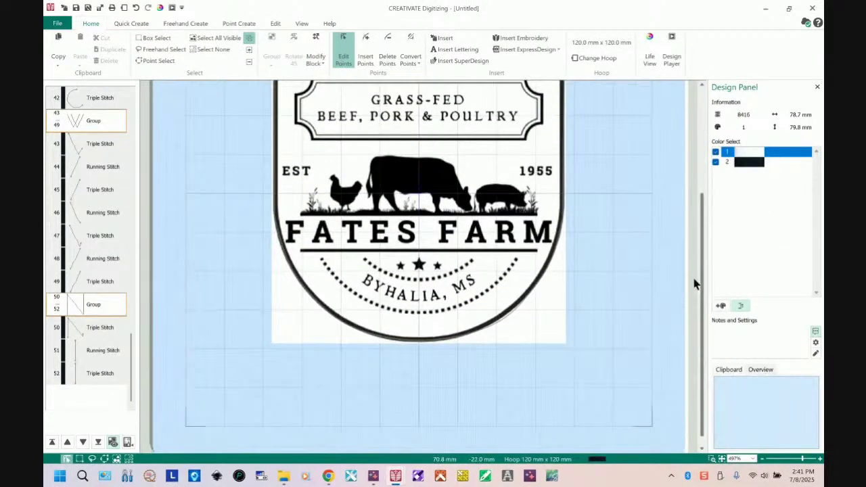
left_click(712, 458)
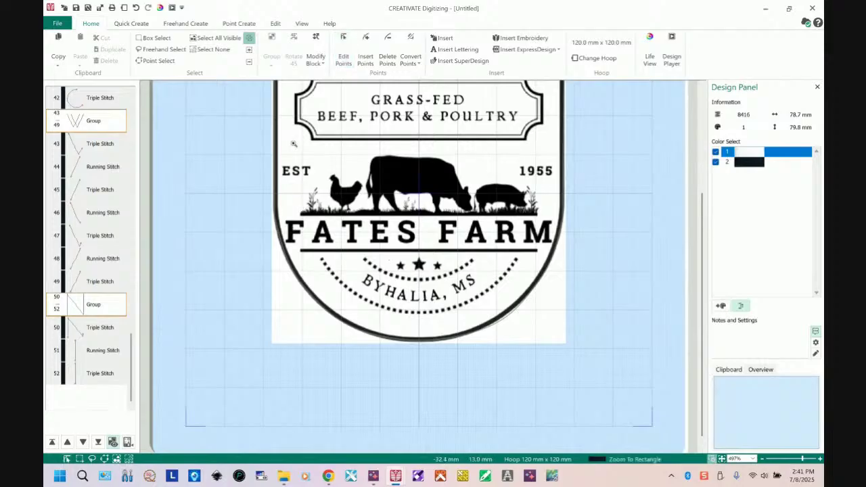
left_click_drag(293, 156, 547, 212)
left_click_drag(546, 221, 546, 221)
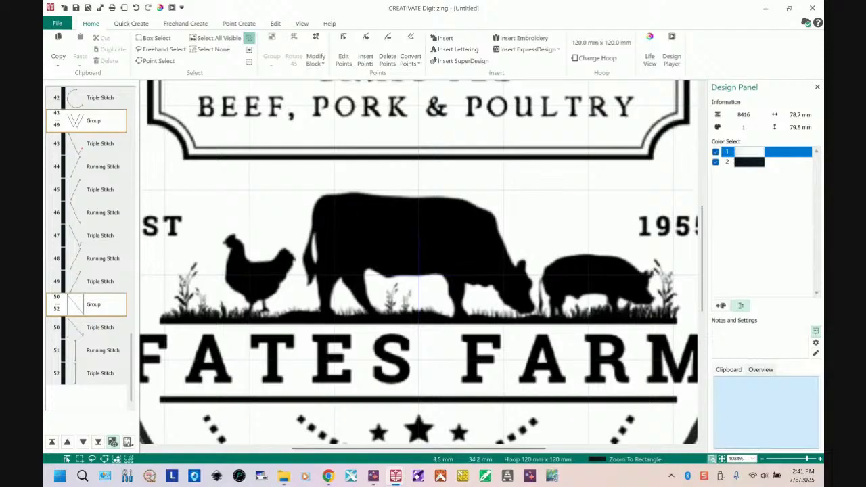
left_click(234, 24)
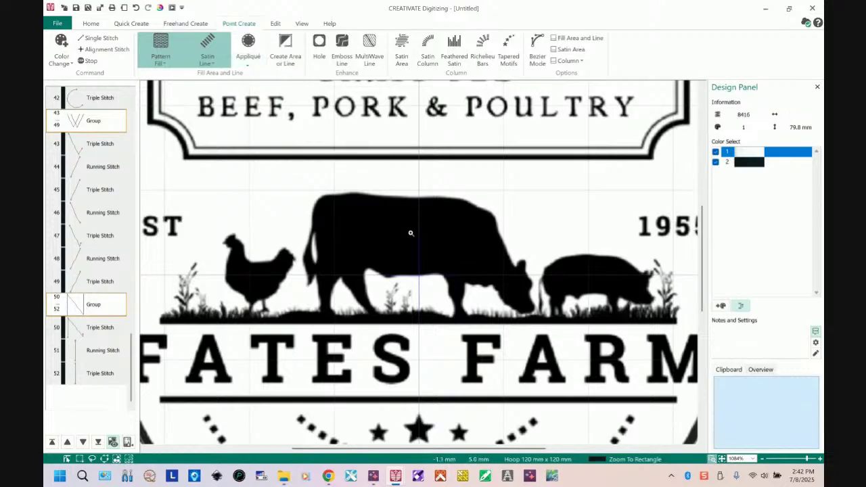
key("Escape")
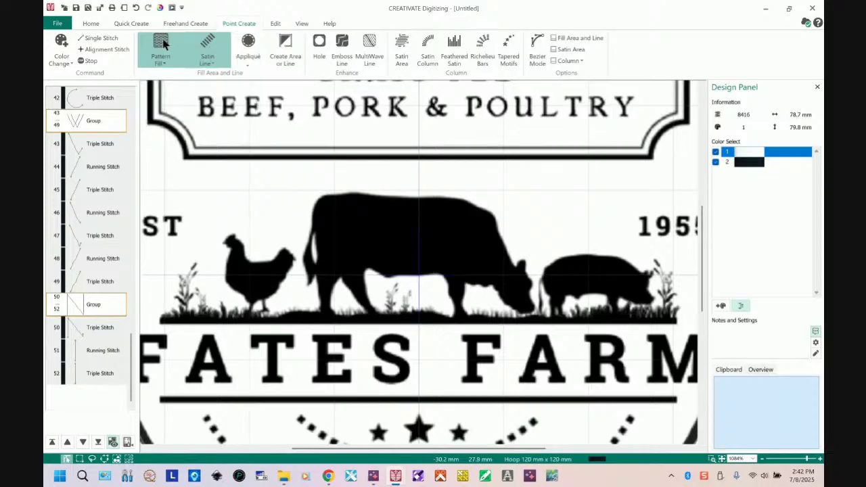
left_click(211, 68)
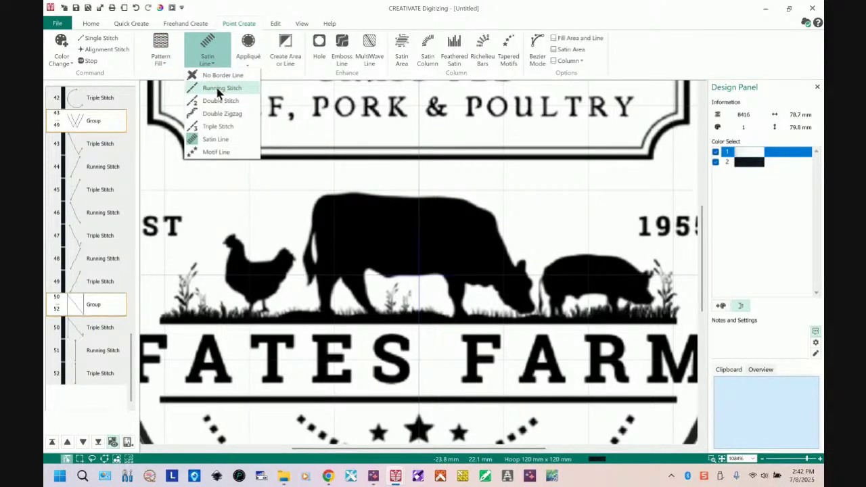
left_click(219, 88)
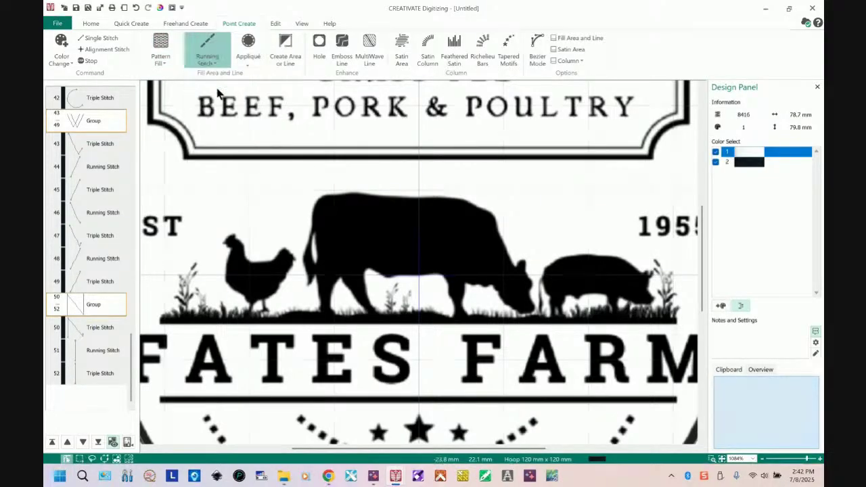
Step: Trace the tall grass stalk beside the chicken from the ground up to its tip as a running stitch line
left_click(290, 46)
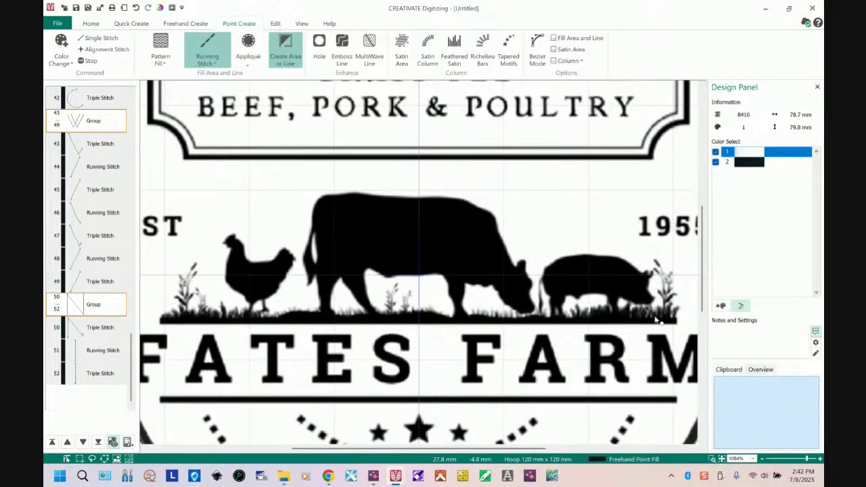
left_click(187, 319)
left_click(186, 297)
left_click(188, 285)
left_click(190, 272)
key("Return")
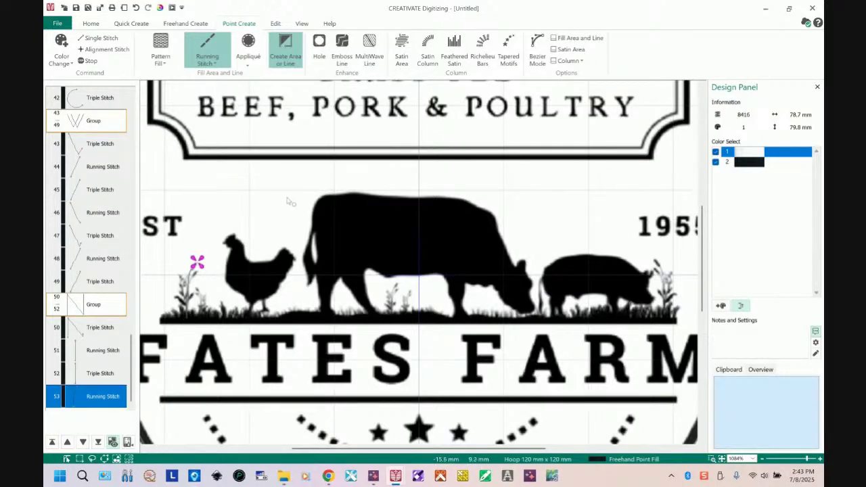
Step: Add a running stitch line from the tip of the tall grass stalk back down to its upper branching point
left_click(284, 56)
left_click(197, 262)
left_click(189, 279)
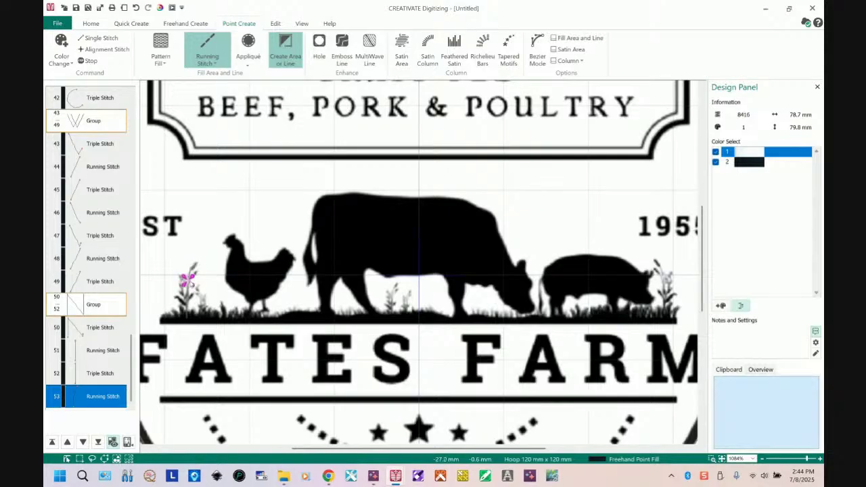
key("Return")
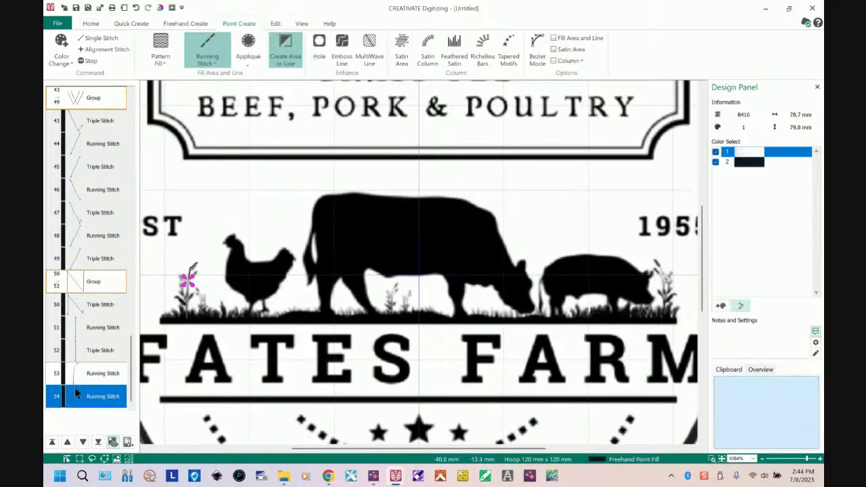
Step: Insert a color change to Robison-Anton Rayon 40 thread 2215 between the N's last triple stitch and the grass running stitches
left_click(95, 351)
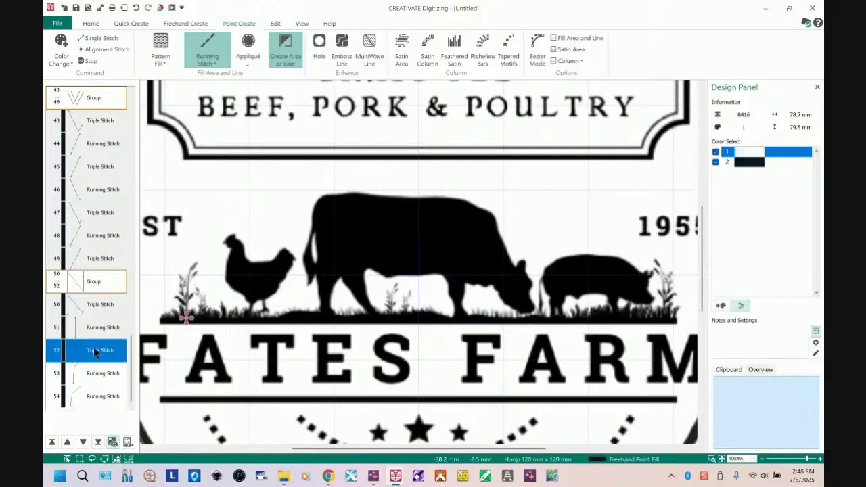
right_click(94, 348)
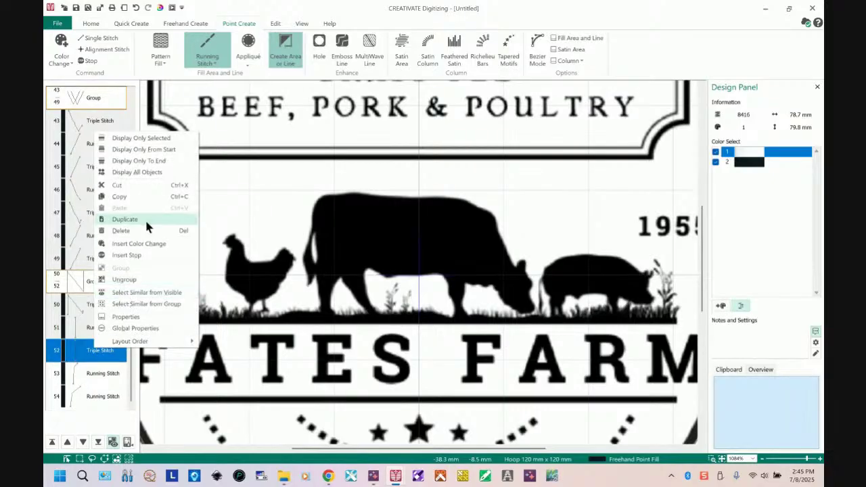
left_click(132, 243)
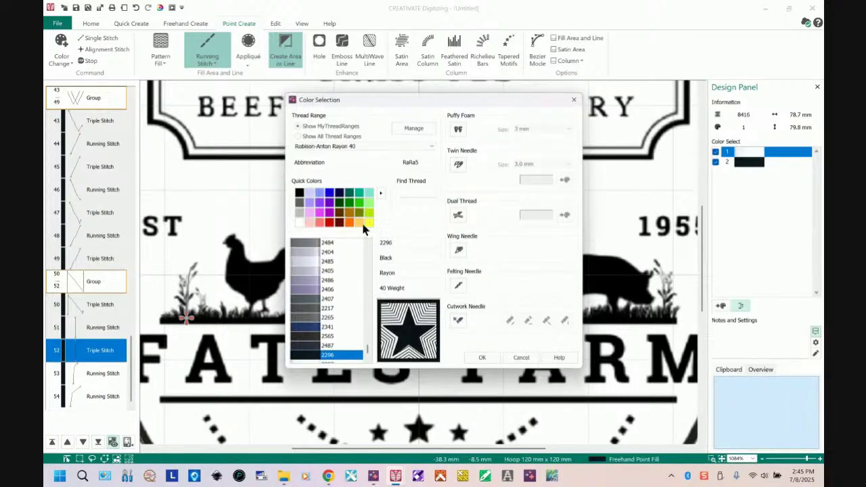
left_click(301, 194)
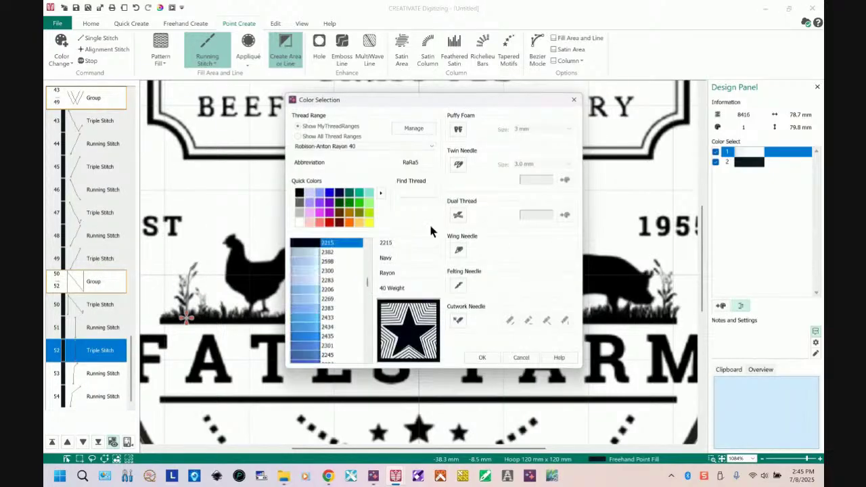
left_click(484, 358)
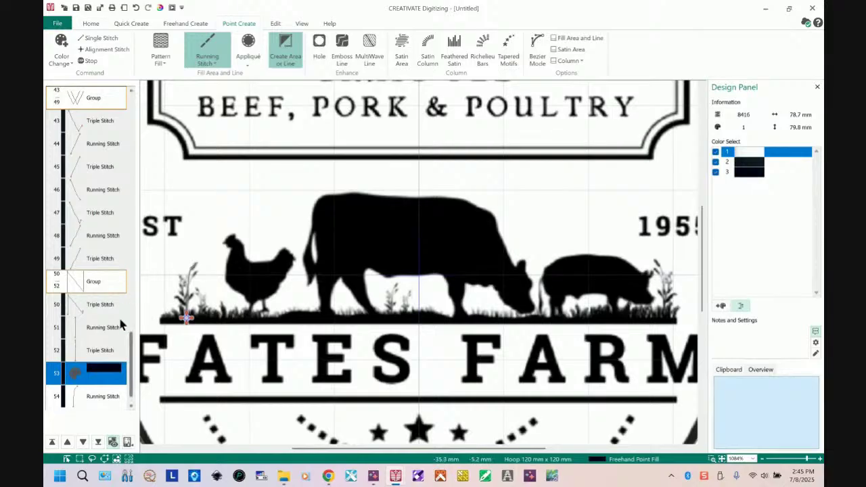
scroll(132, 391, "down", 1)
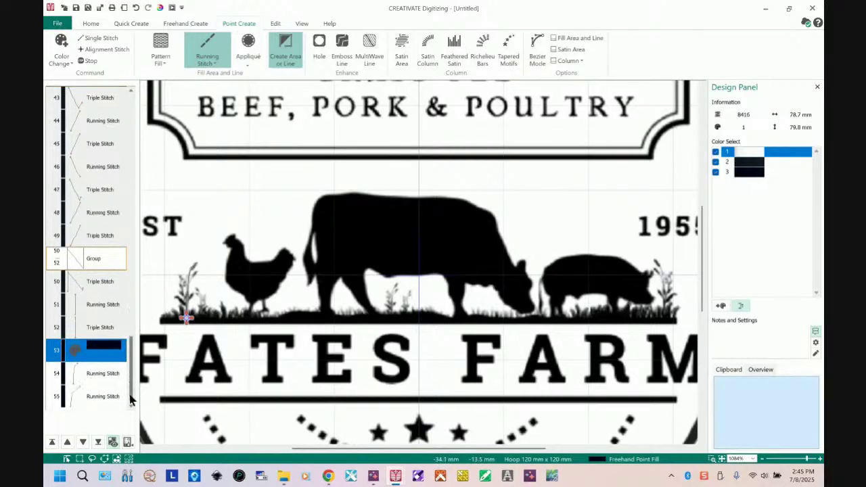
Step: Continue from the last grass line with a running stitch down the stalk to just above its base
left_click(79, 400)
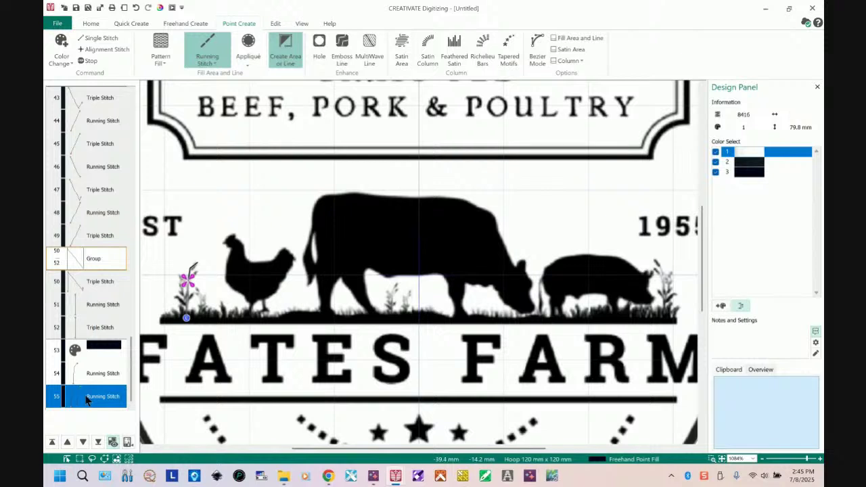
left_click(287, 59)
left_click(187, 298)
left_click(187, 303)
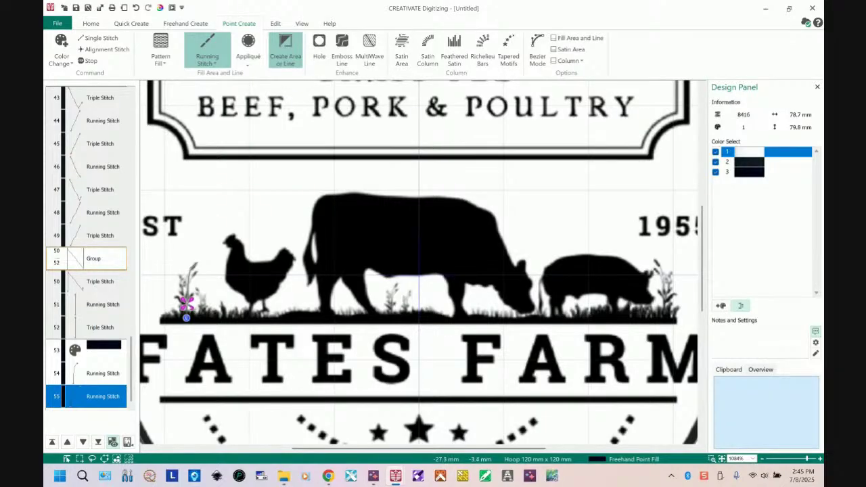
key("Return")
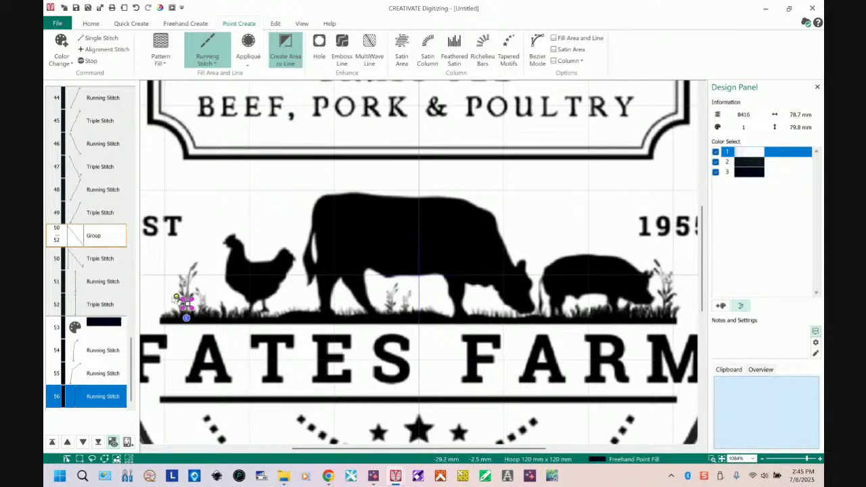
Step: Trace the stalk's small side leaf in running stitch and bring the stitching back down to the ground line
left_click(173, 298)
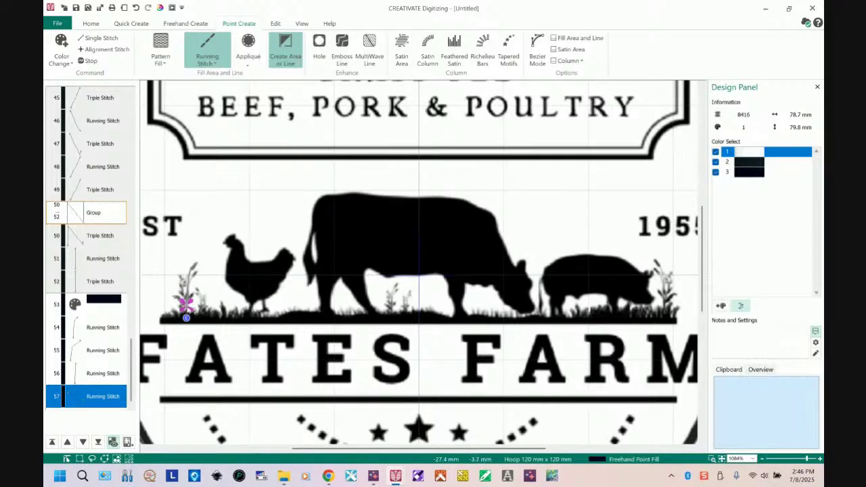
key("Return")
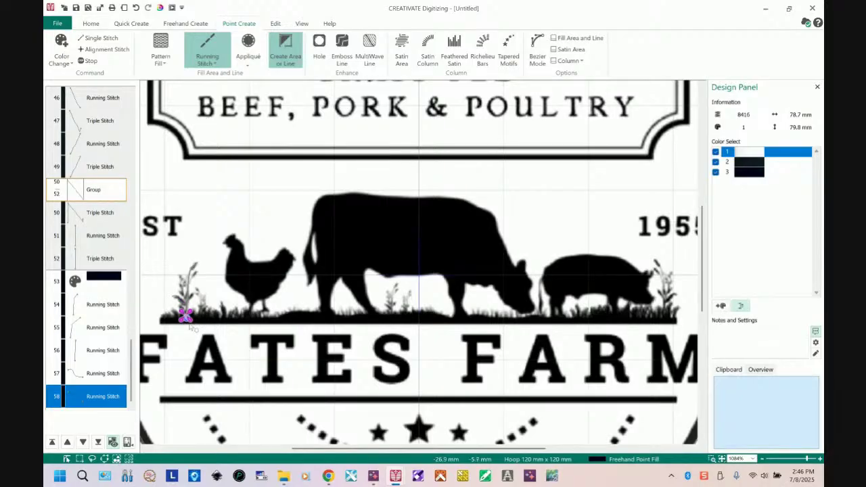
key("Return")
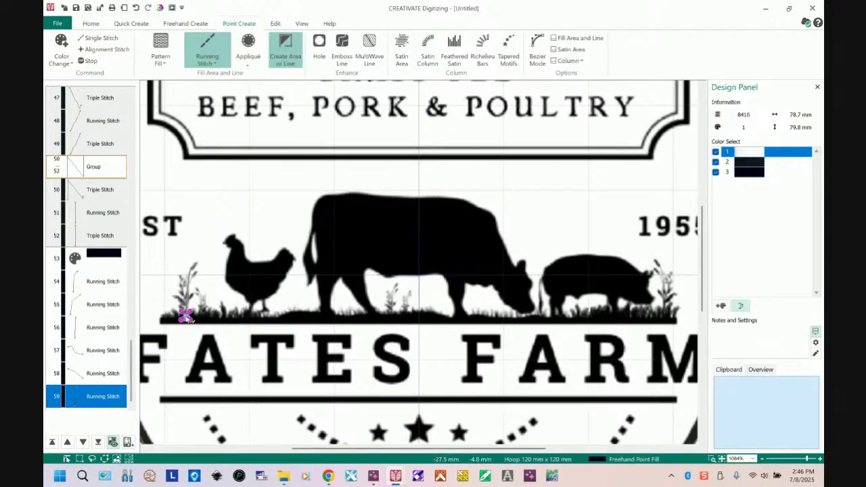
Step: Draw a running stitch line along the ground from the grass stalk's base to beneath the chicken
left_click(220, 319)
left_click(246, 320)
key("Return")
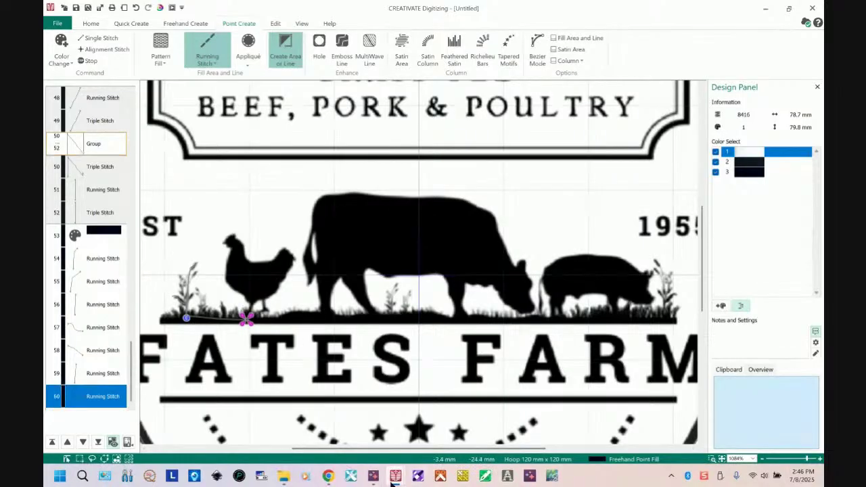
Step: Switch to the finished Fates Farm design and step through its color blocks as far as the EST 1955 lettering
mouse_move(394, 478)
left_click(550, 433)
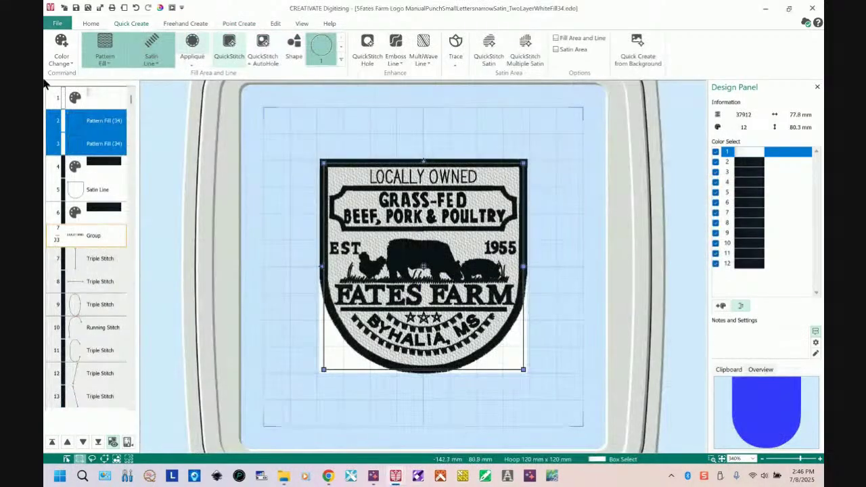
left_click(277, 25)
left_click(104, 43)
left_click(104, 45)
left_click(104, 46)
left_click(104, 46)
left_click(105, 46)
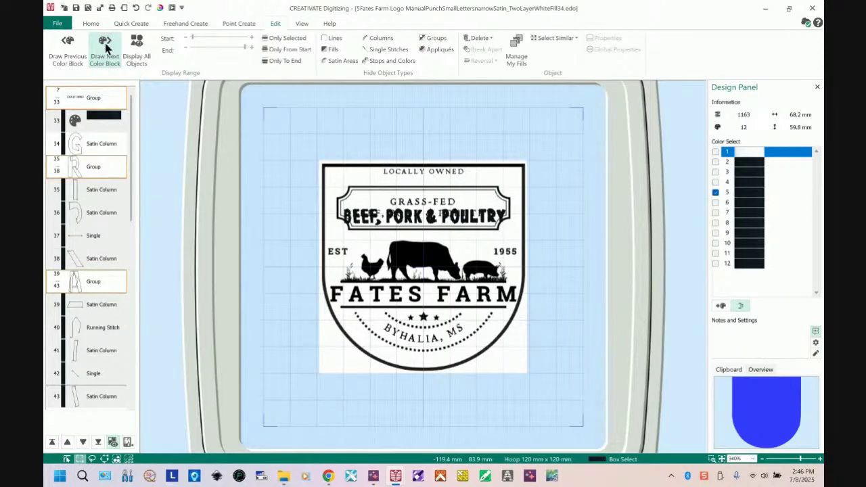
left_click(106, 47)
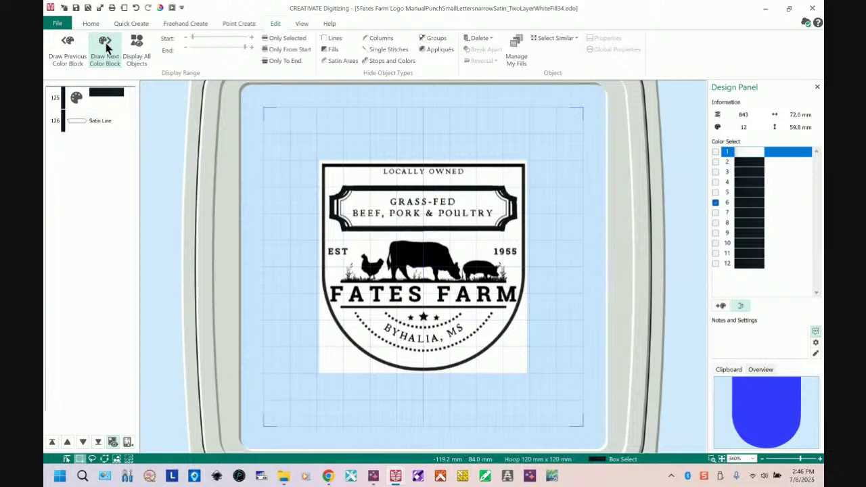
left_click(106, 47)
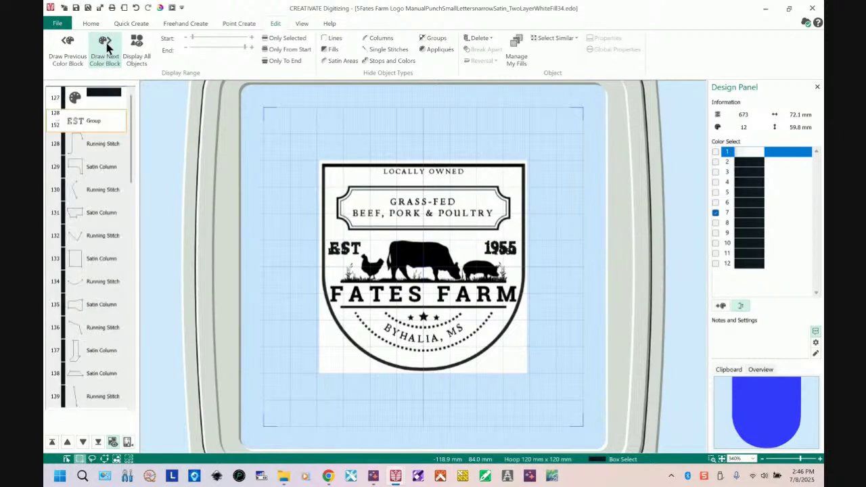
Step: Fade the background picture of the finished design and display only the color block with the farm animals
left_click(302, 25)
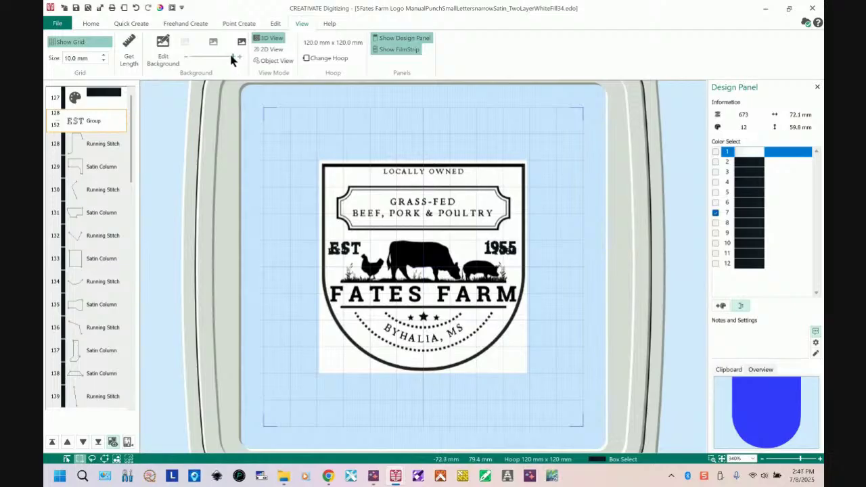
left_click_drag(226, 58, 211, 59)
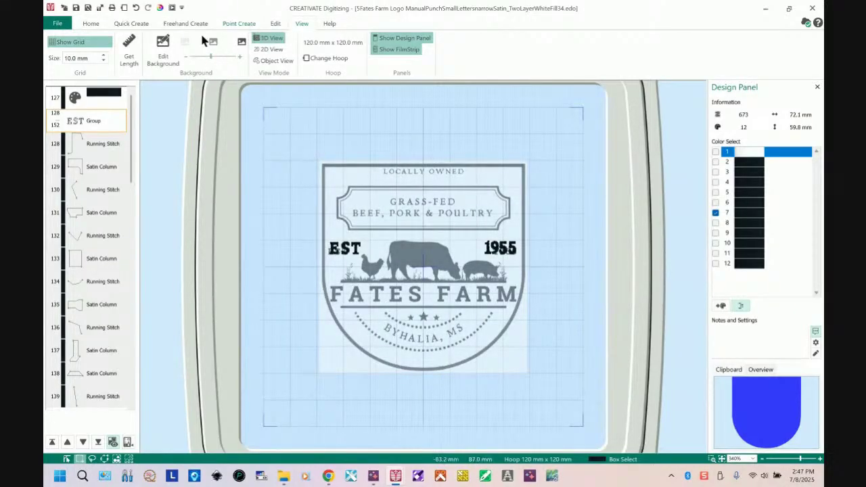
left_click(276, 23)
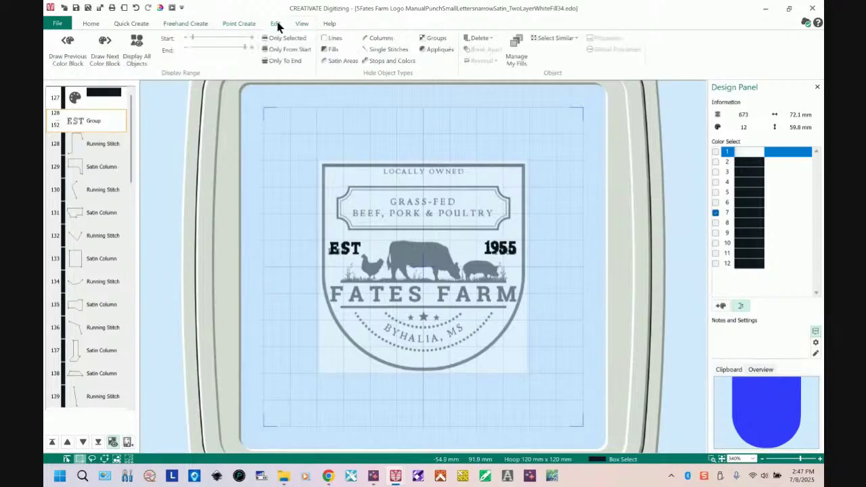
left_click(105, 46)
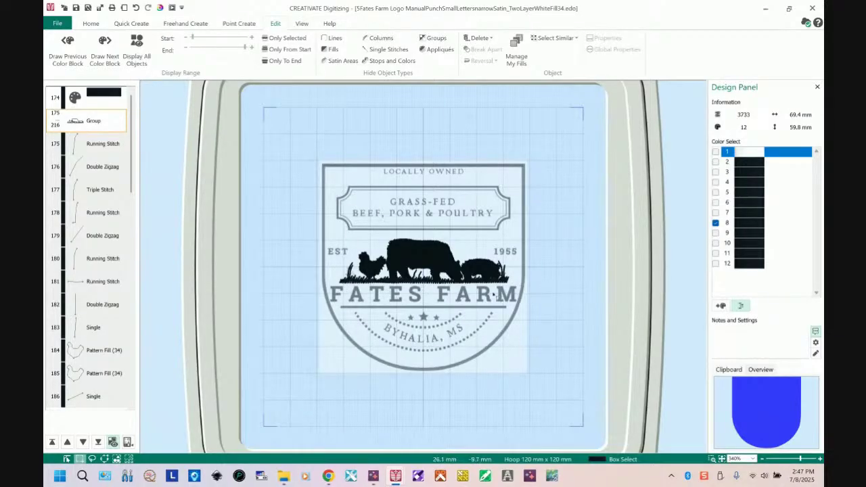
Step: Examine the chicken's two Pattern Fill objects and the Double Zigzag leg, and inspect the chicken and grass stitching up close
left_click_drag(131, 166, 131, 193)
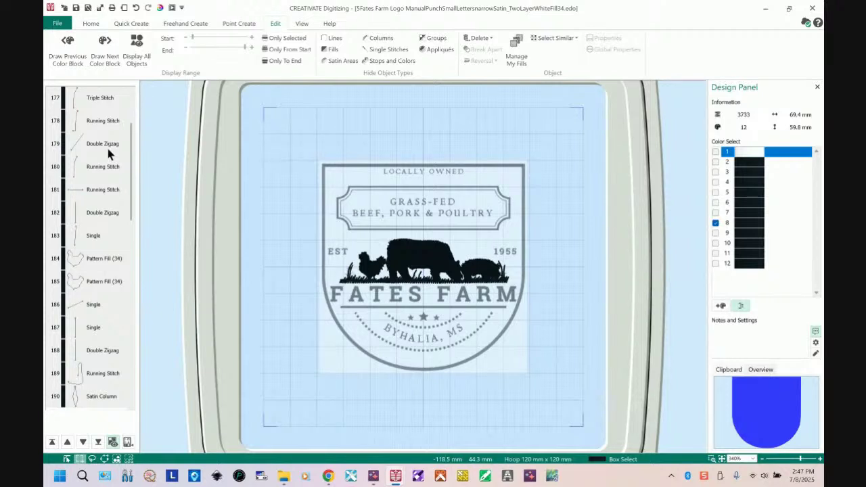
left_click(79, 265)
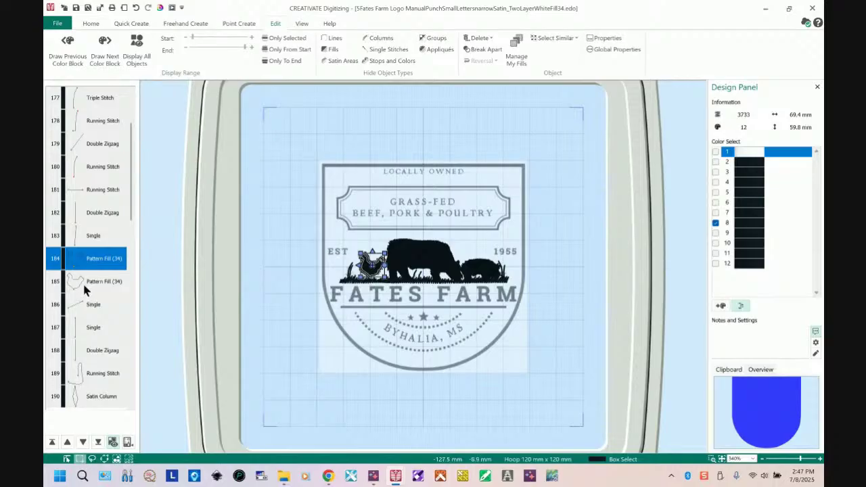
left_click(83, 281)
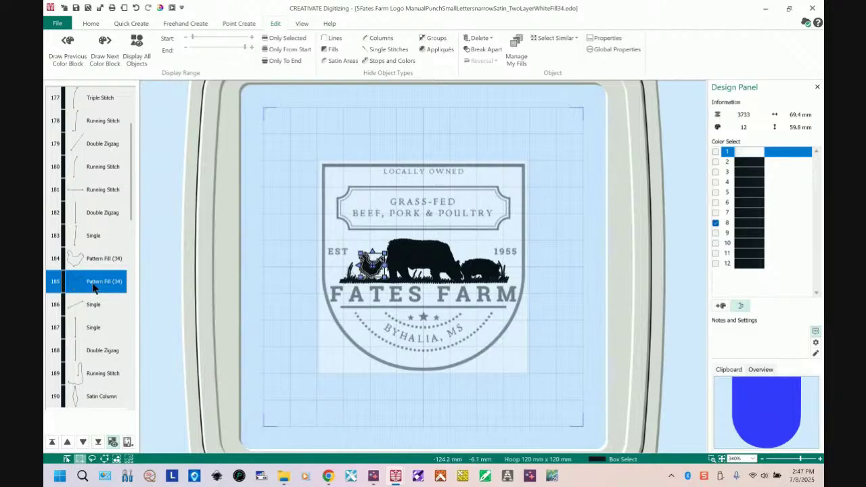
left_click(84, 263)
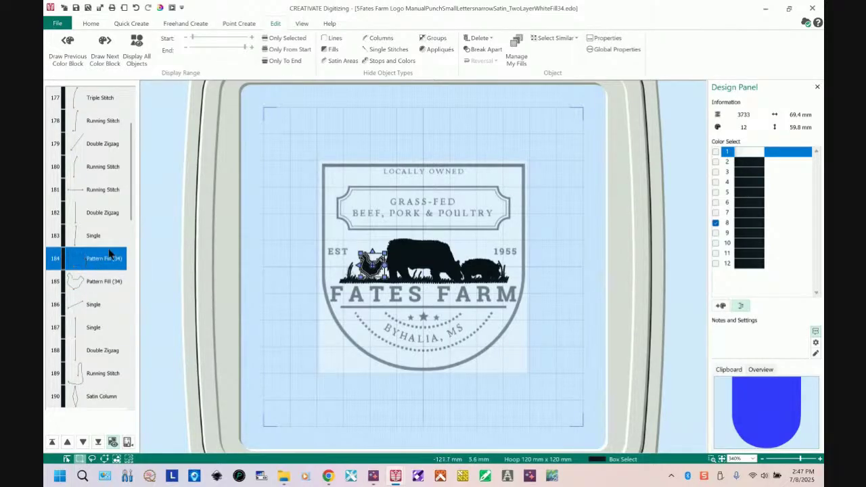
left_click(68, 460)
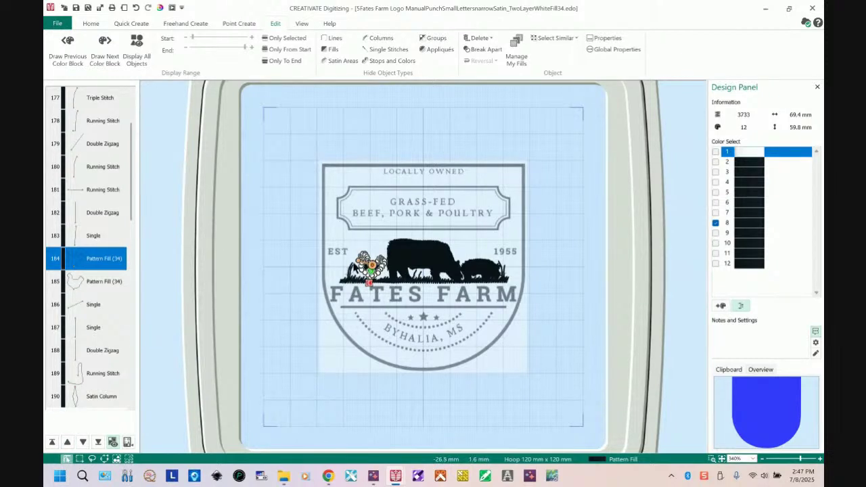
left_click(72, 280)
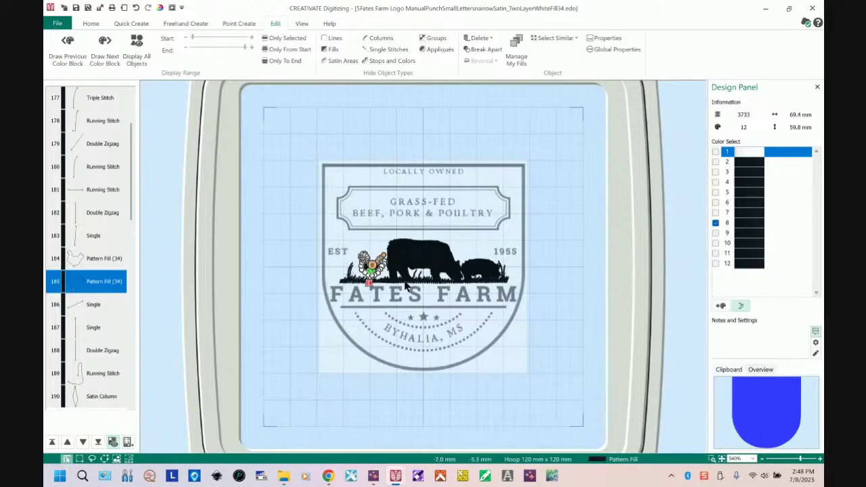
left_click(83, 264)
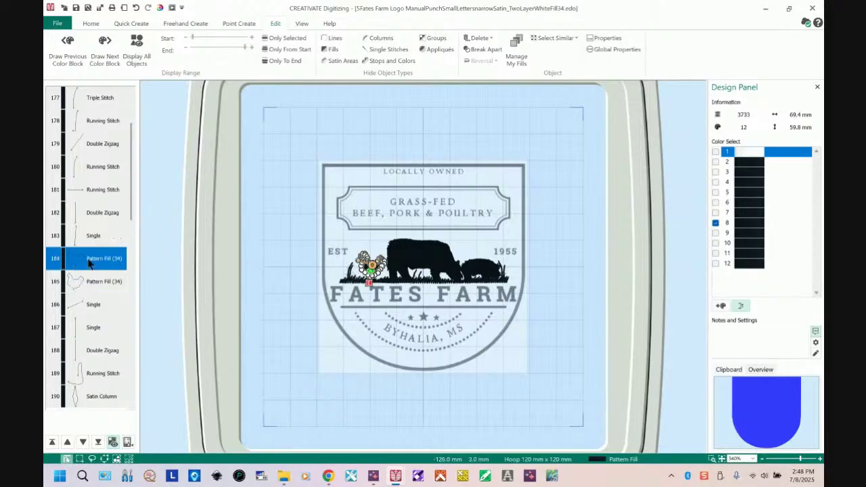
left_click(85, 282)
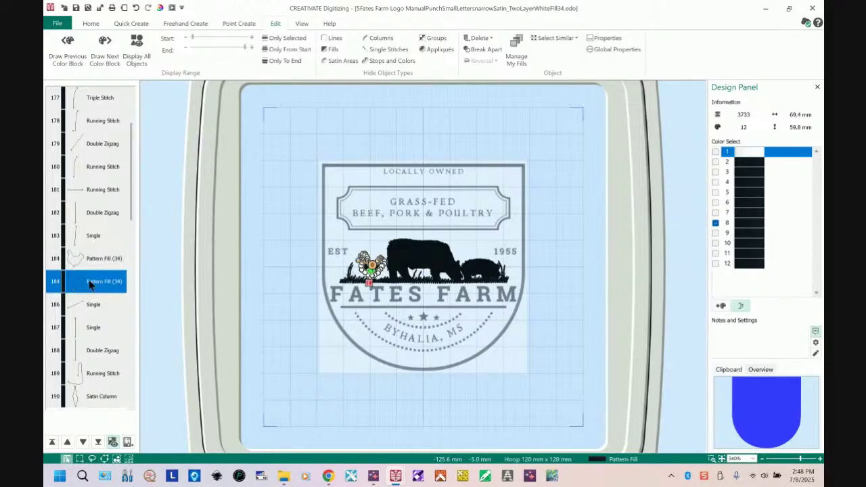
left_click(101, 350)
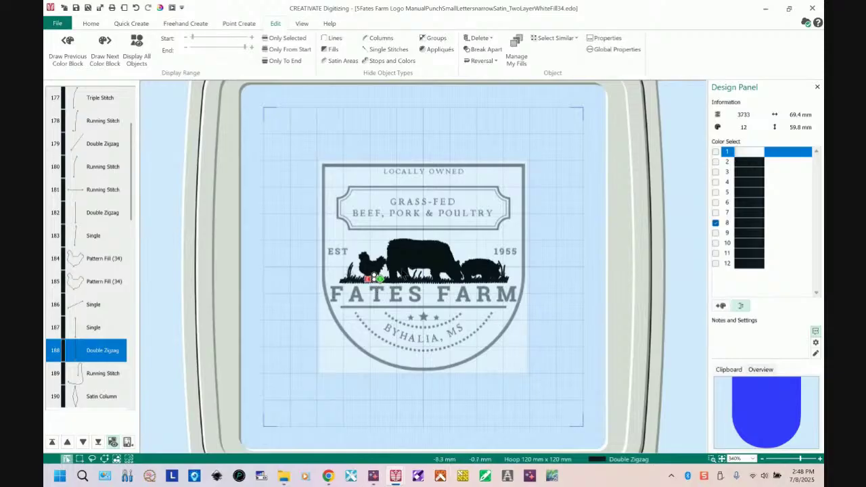
left_click(711, 458)
left_click_drag(340, 240, 401, 300)
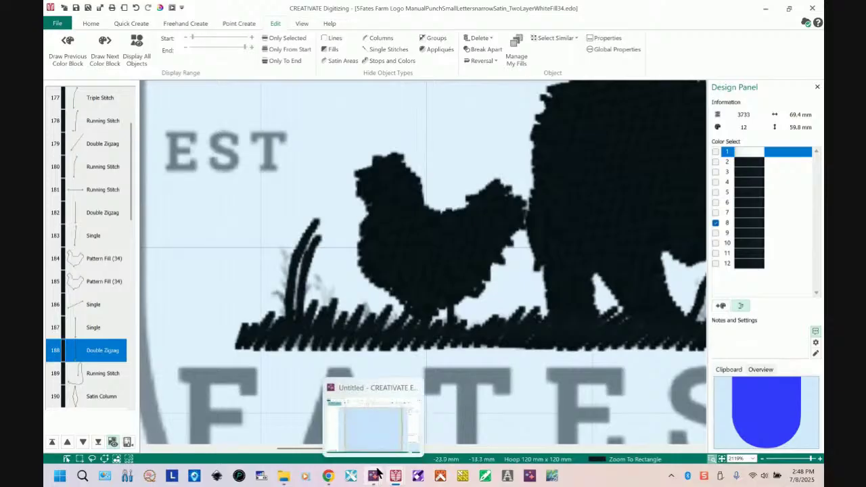
Step: Inspect the animals and grass stitching along the ground to the right end in the finished design, and return to the untitled design
left_click_drag(313, 450, 342, 450)
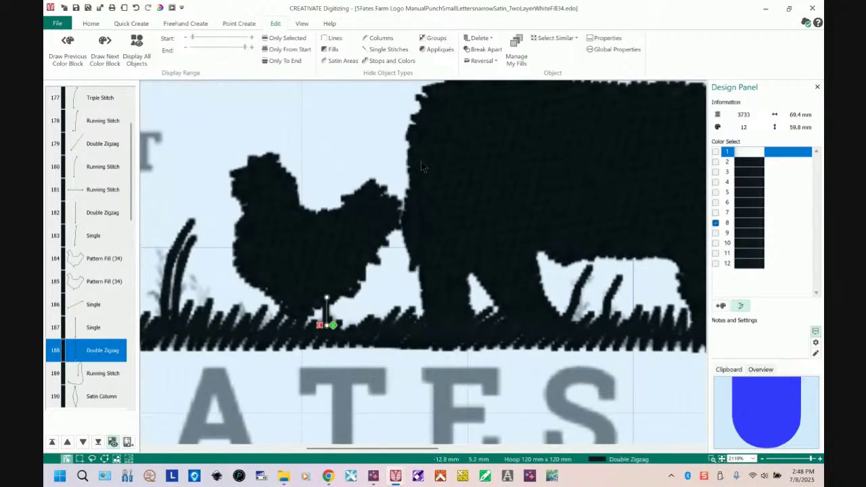
left_click_drag(412, 454, 544, 452)
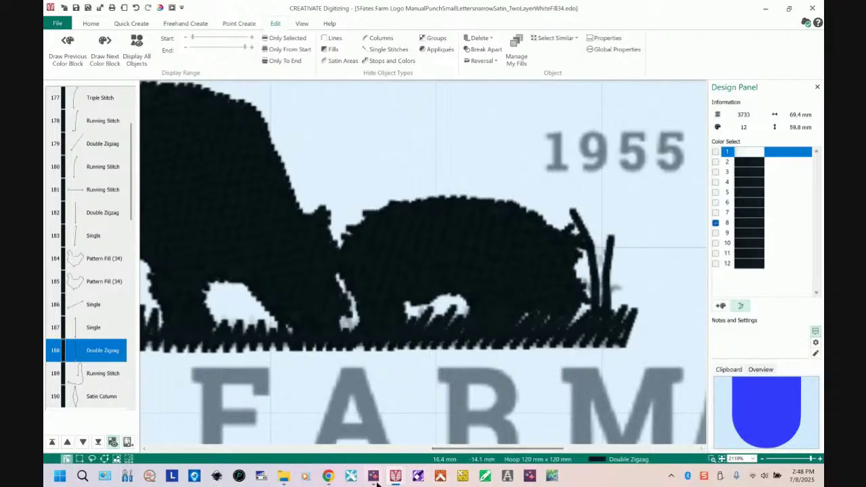
mouse_move(404, 481)
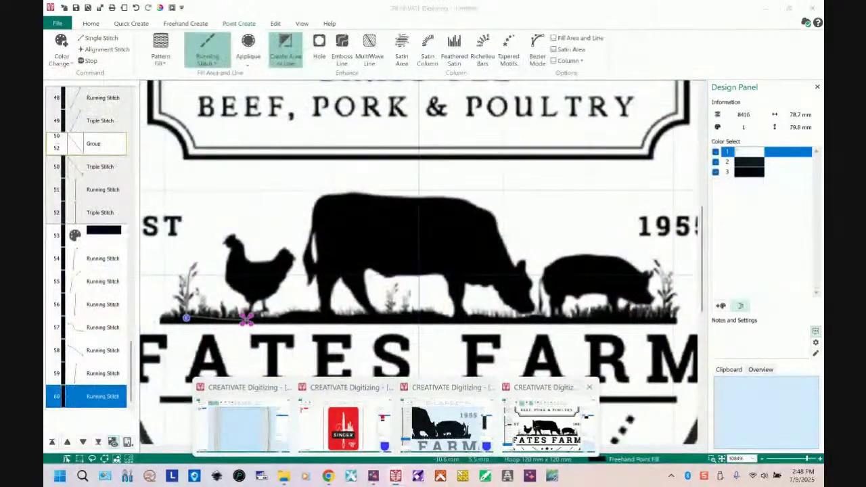
left_click(541, 420)
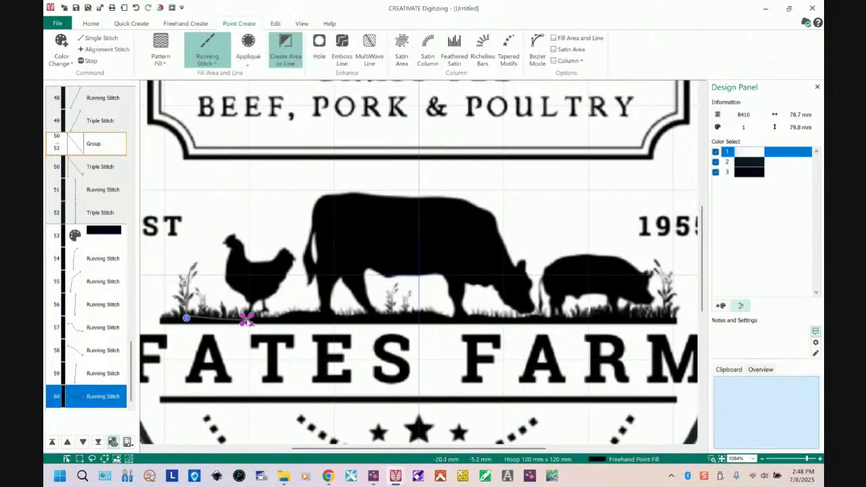
Step: Draw a running stitch line along the ground from beneath the chicken to the ground's right end past the pig
left_click_drag(365, 449, 439, 449)
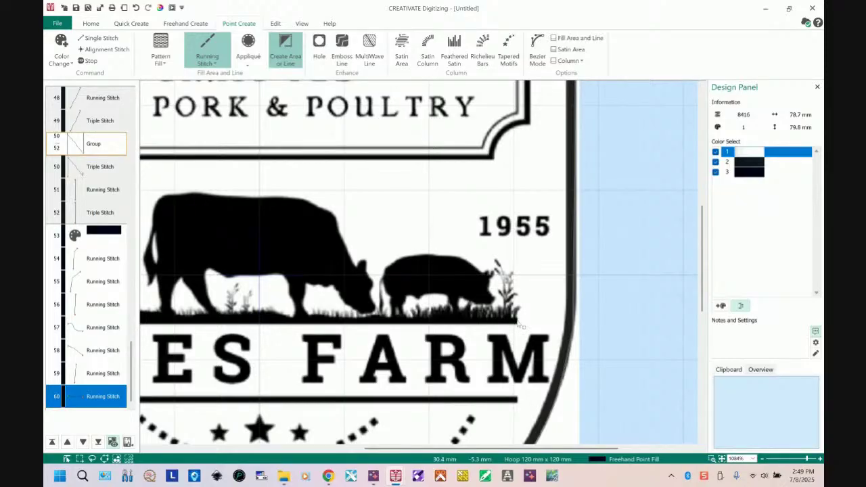
key("Return")
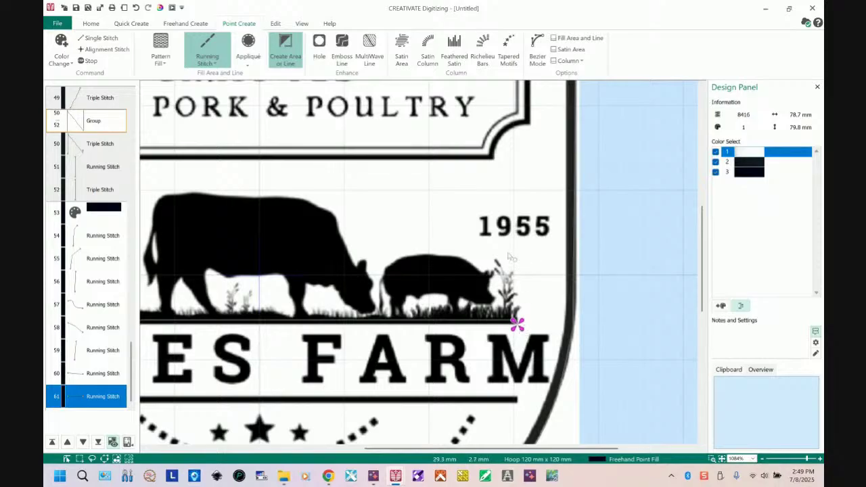
Step: Choose Feathered Satin and change the density in its column options
left_click_drag(582, 452, 533, 453)
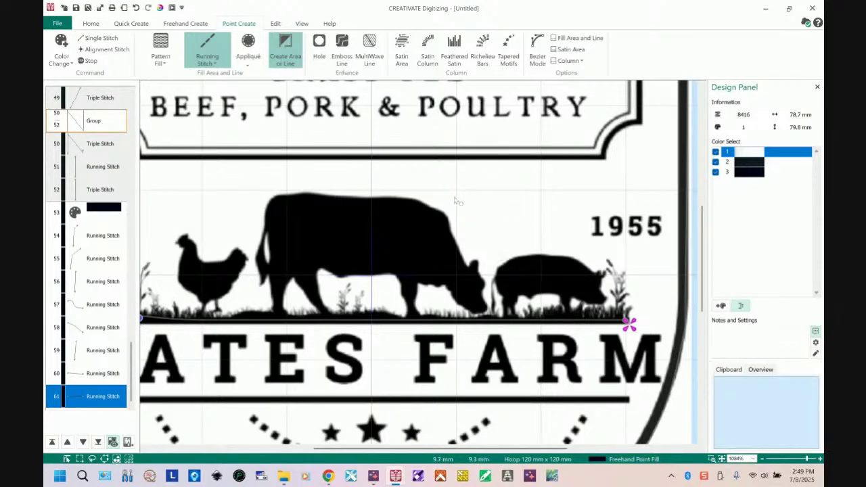
left_click(457, 50)
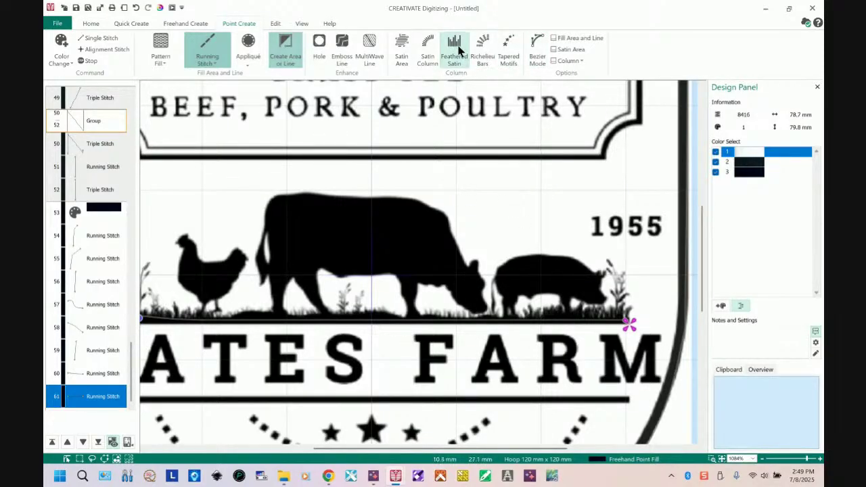
left_click(569, 62)
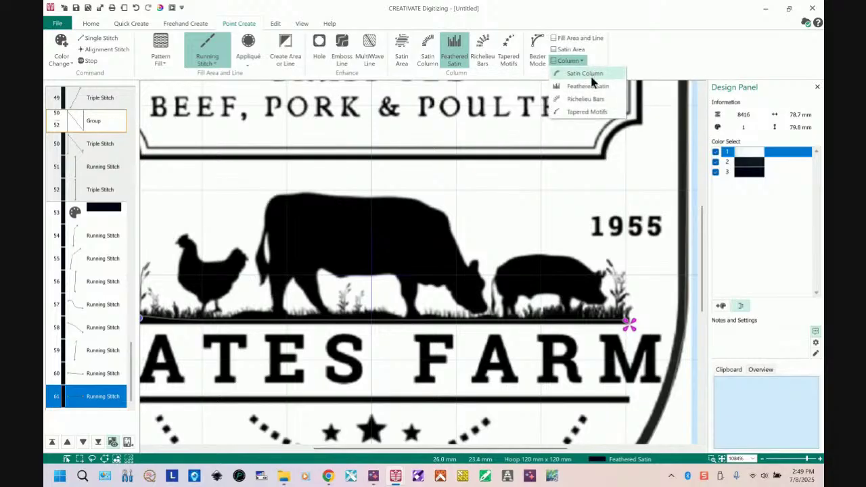
left_click(593, 87)
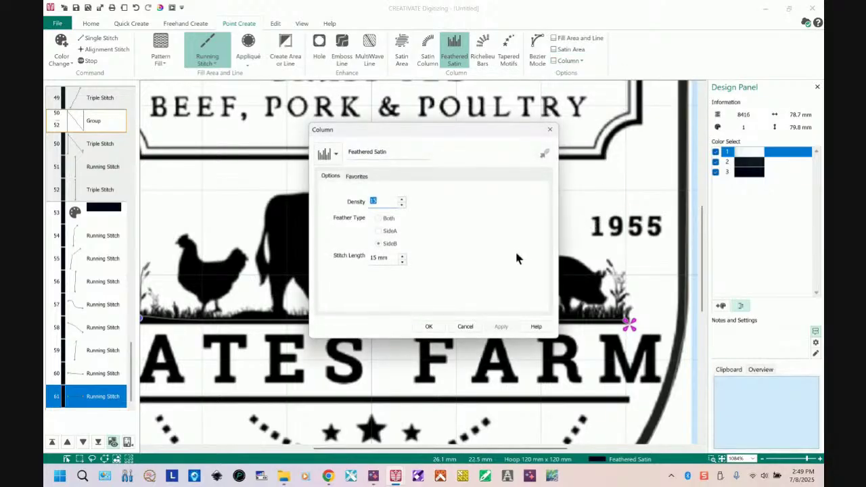
type("1")
left_click(436, 330)
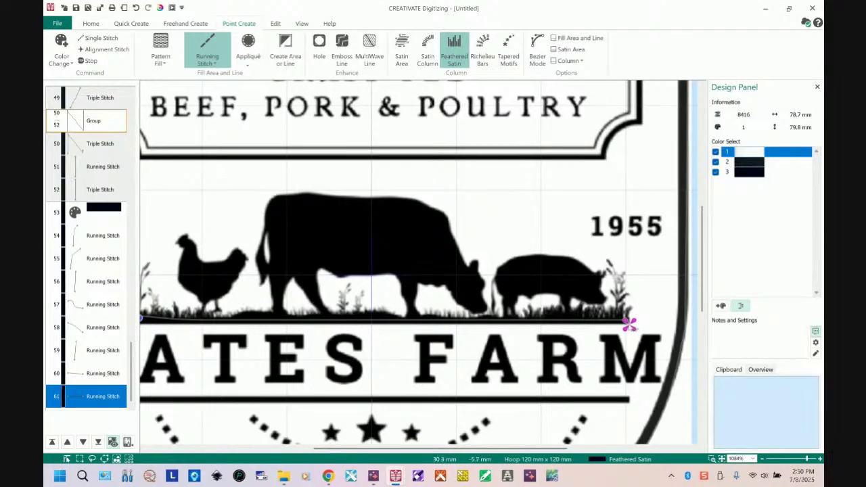
Step: Try a small four-point feathered satin column just beyond the right end of the ground line
left_click(639, 324)
left_click(651, 307)
left_click(633, 312)
left_click(642, 296)
key("Return")
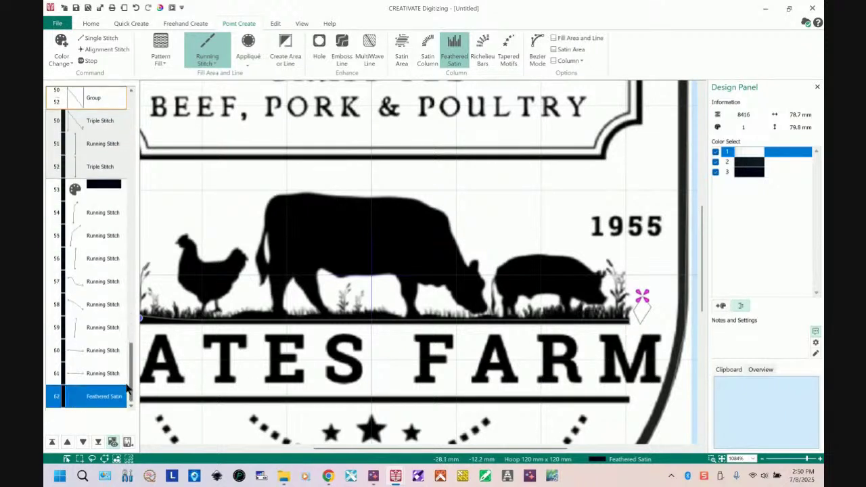
Step: Examine the two ground running stitch lines and the feathered satin object, checking where each starts and ends
left_click(101, 357)
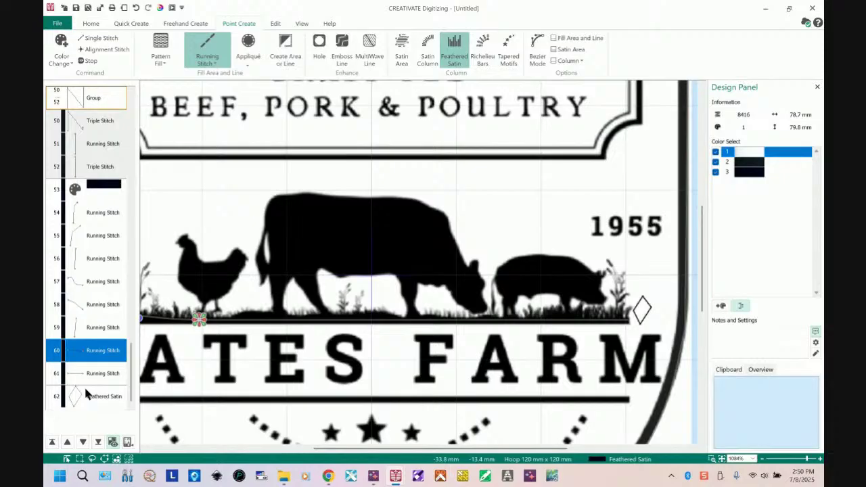
left_click(80, 377)
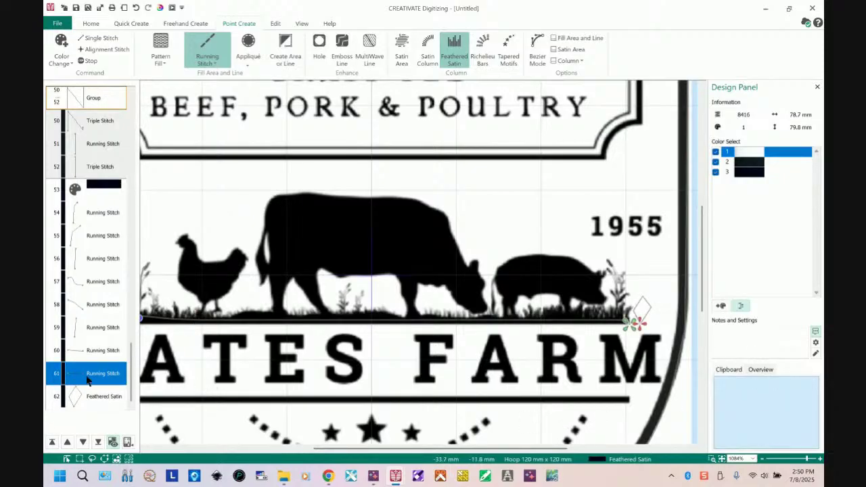
left_click(88, 397)
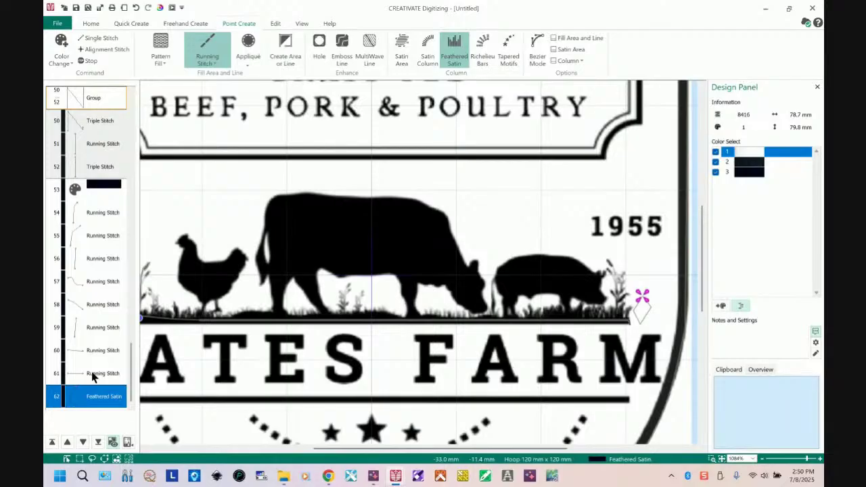
left_click(93, 377)
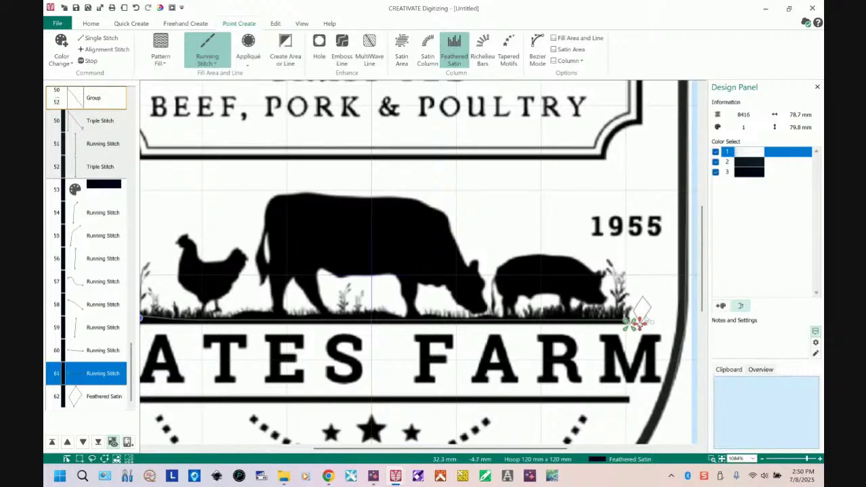
key("Escape")
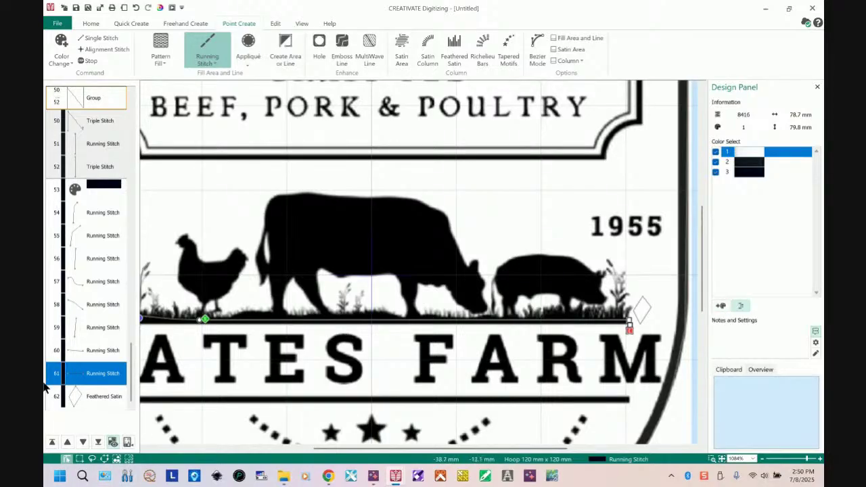
left_click(94, 398)
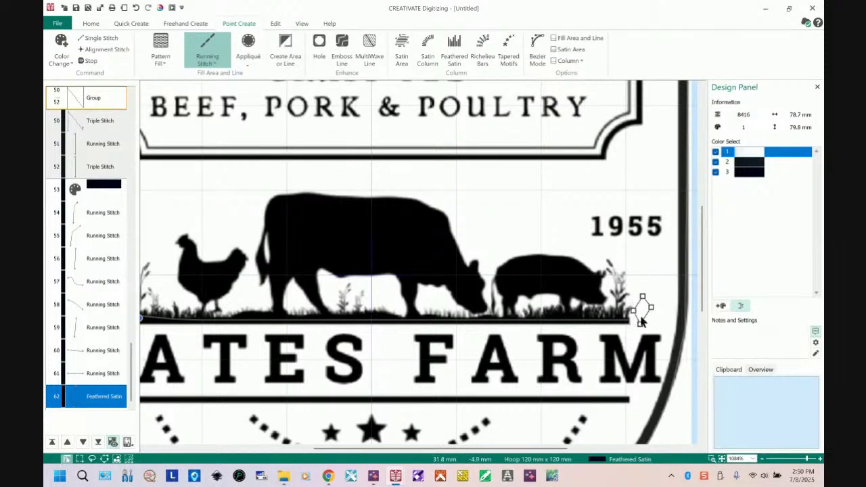
Step: Add a single stitch joining the end of the ground running stitch to the base point of the feathered satin column
left_click(713, 458)
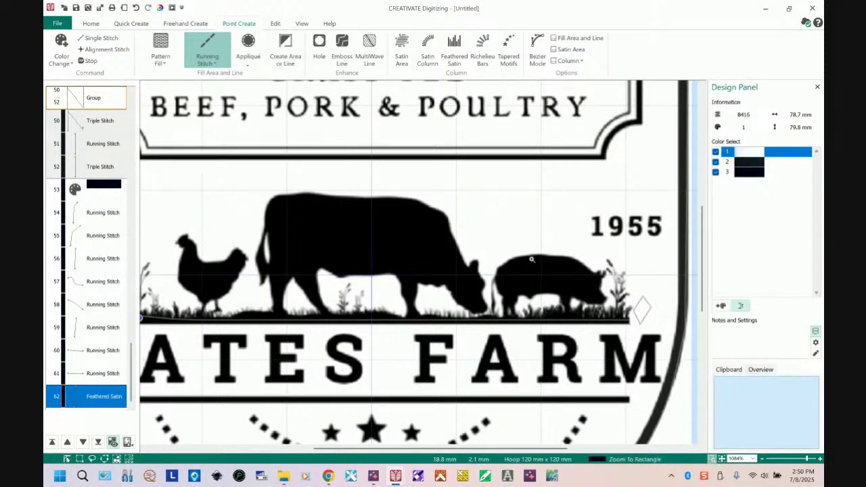
left_click_drag(620, 292, 667, 338)
key("Escape")
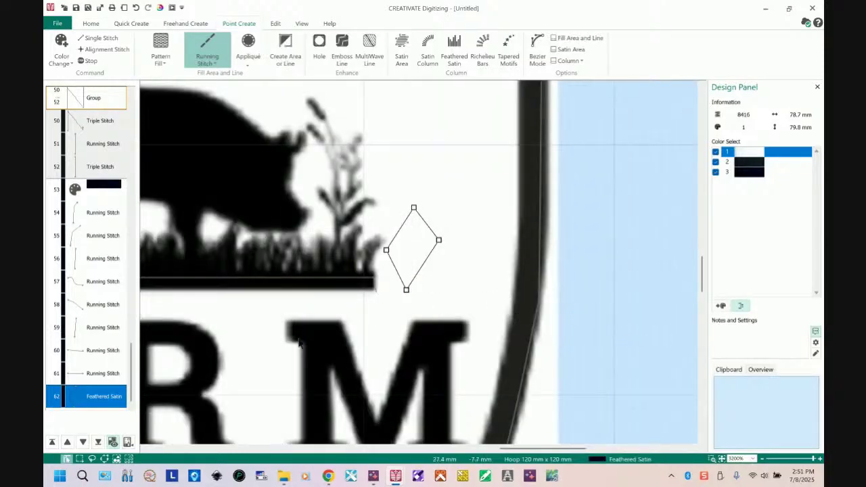
left_click(78, 377)
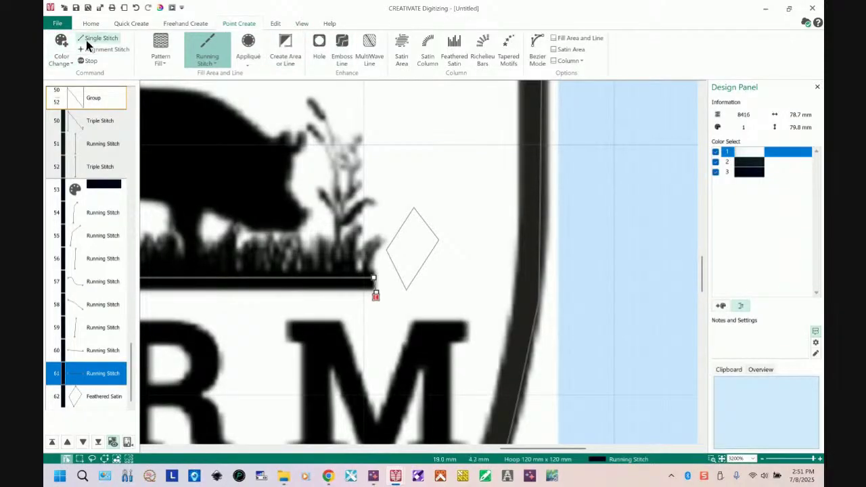
left_click(88, 40)
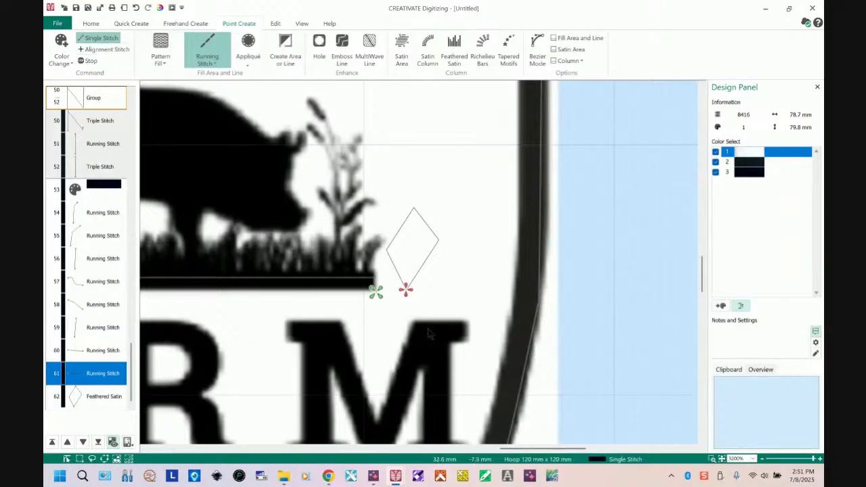
left_click(405, 292)
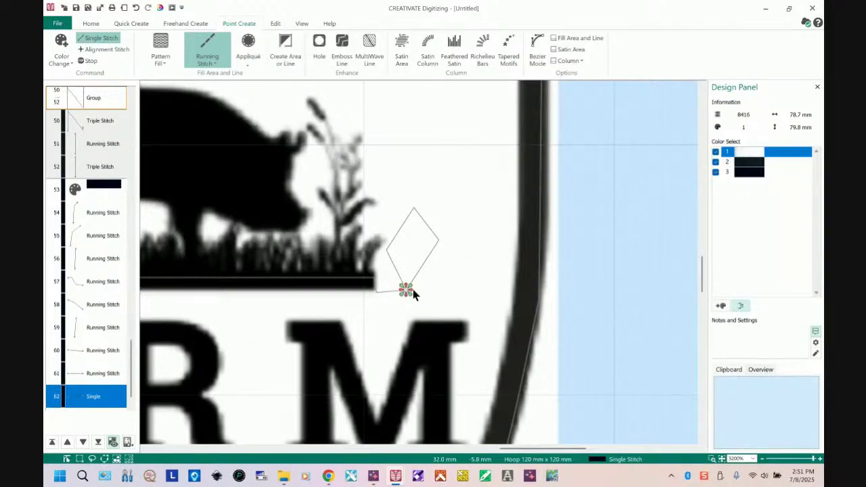
Step: Show the design as 3D stitches and hide the first color block, the white fill
left_click(105, 350)
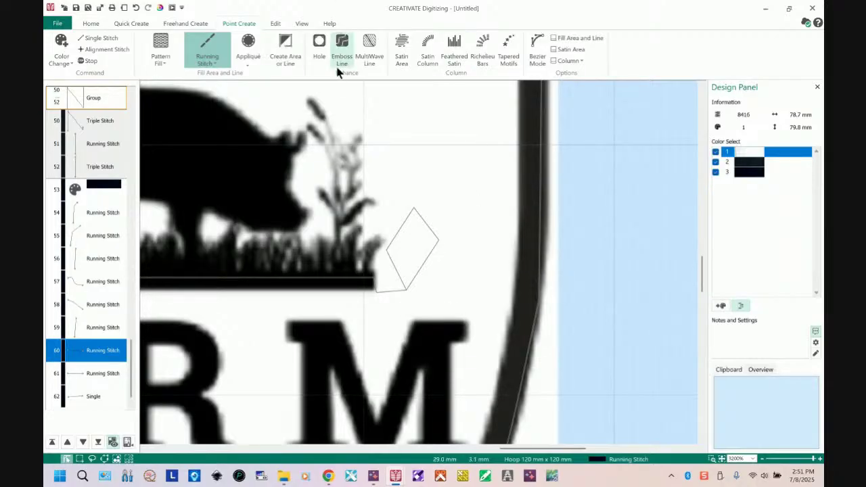
left_click(300, 26)
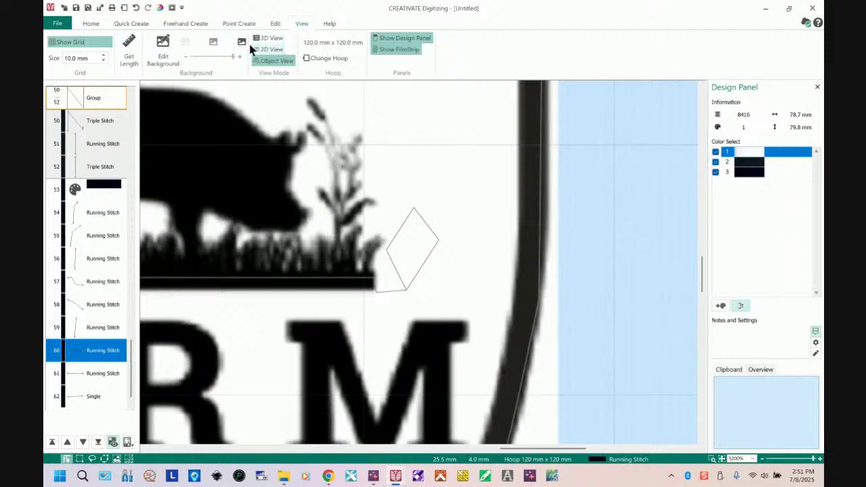
left_click(265, 39)
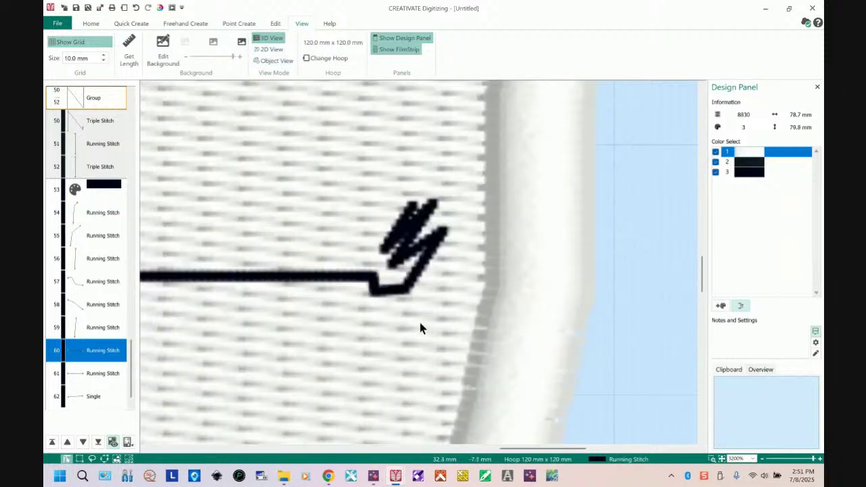
left_click(715, 152)
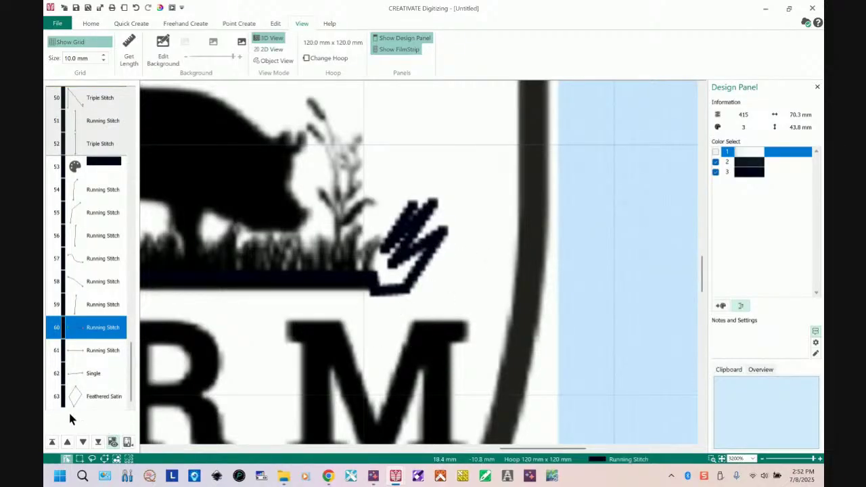
Step: Delete the trial feathered satin column and the single stitch leading to it
left_click(102, 395)
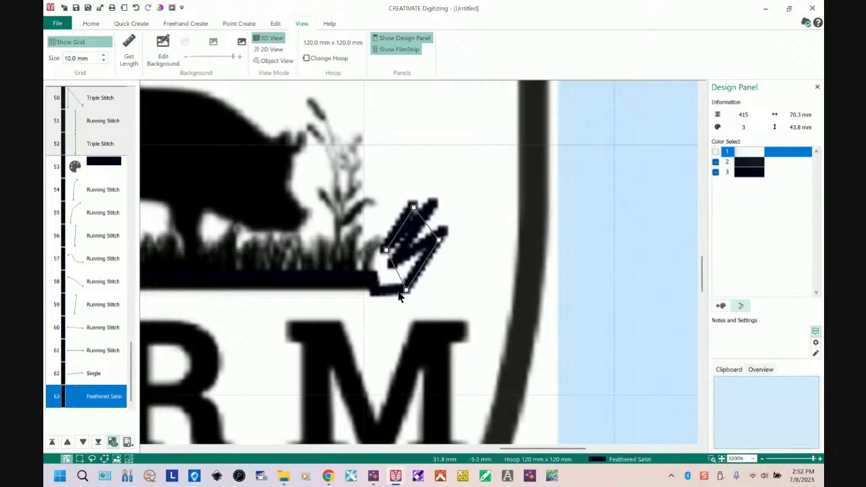
key("Delete")
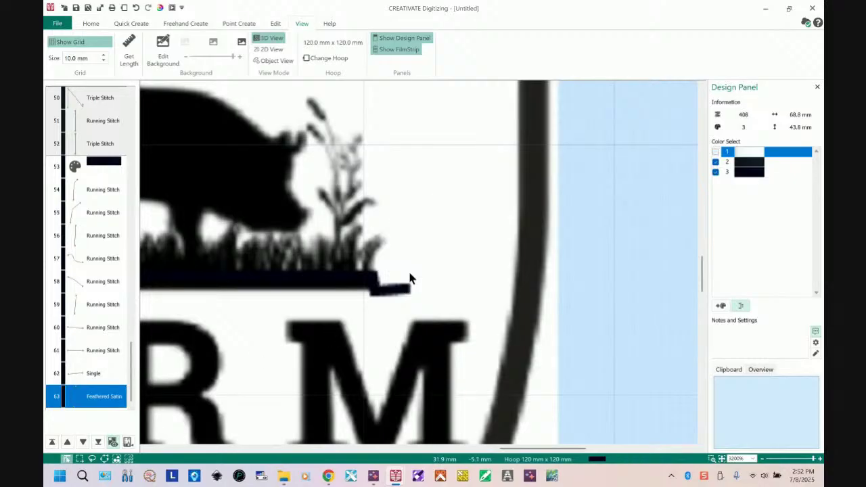
left_click(95, 374)
key("Delete")
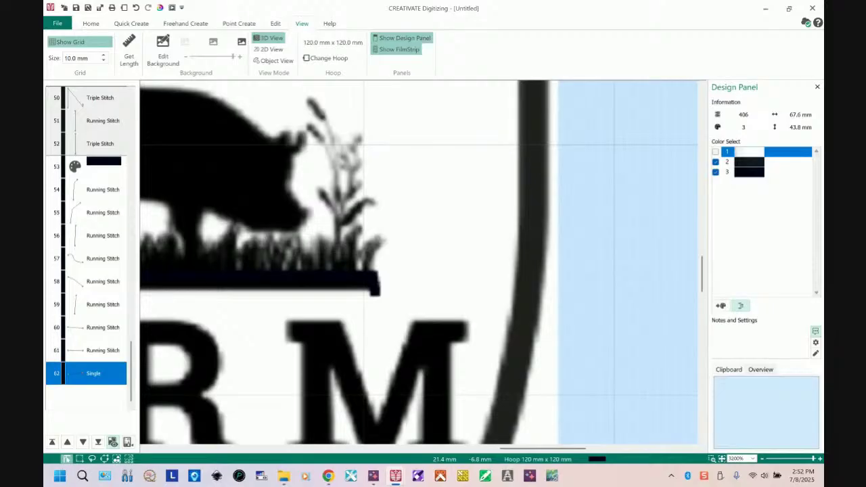
left_click(245, 25)
left_click(285, 44)
left_click(375, 292)
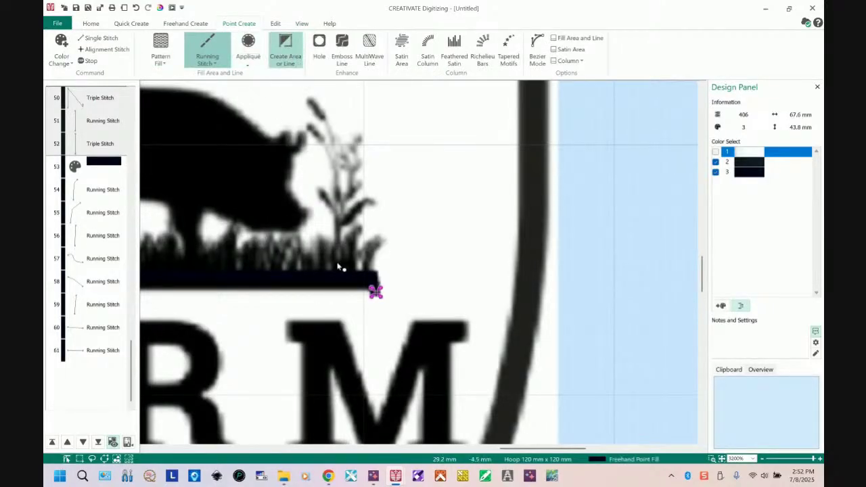
Step: Start a feathered satin column at the right end of the ground line, placing point pairs along the grass to the pig's front leg
left_click(80, 358)
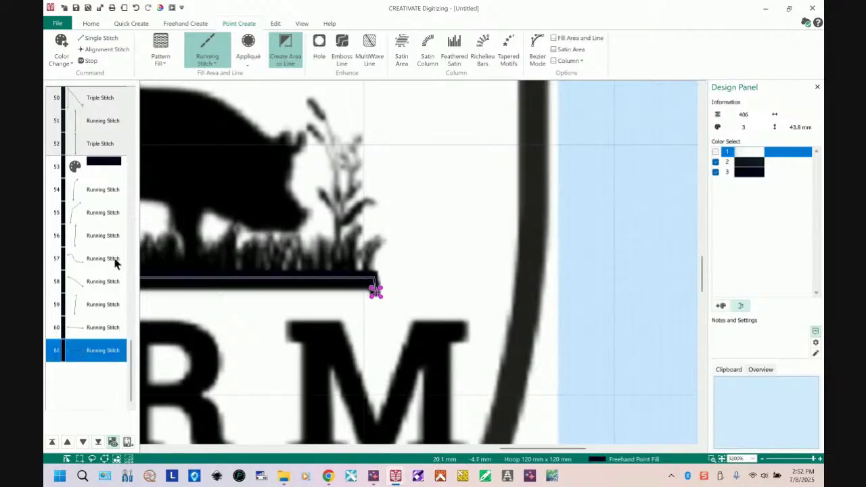
key("Return")
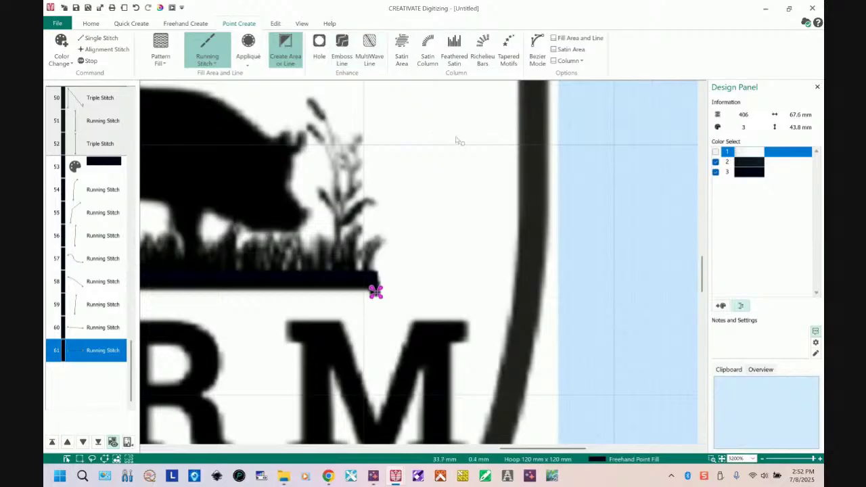
key("Escape")
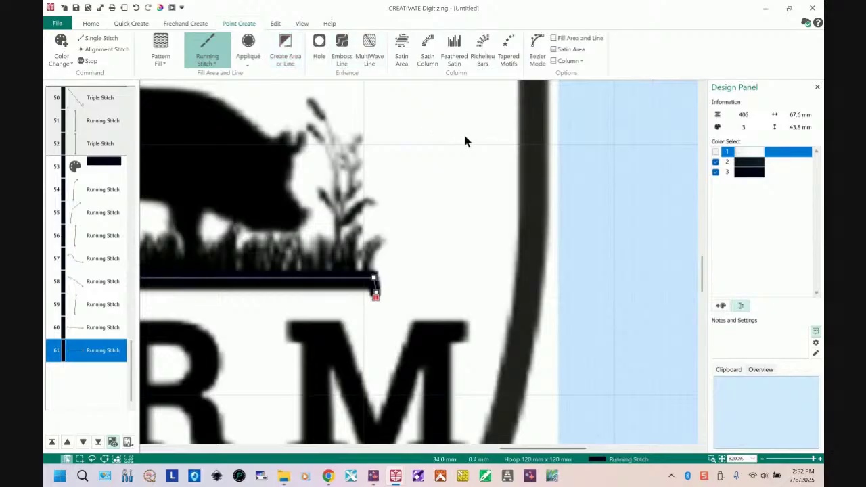
left_click(455, 46)
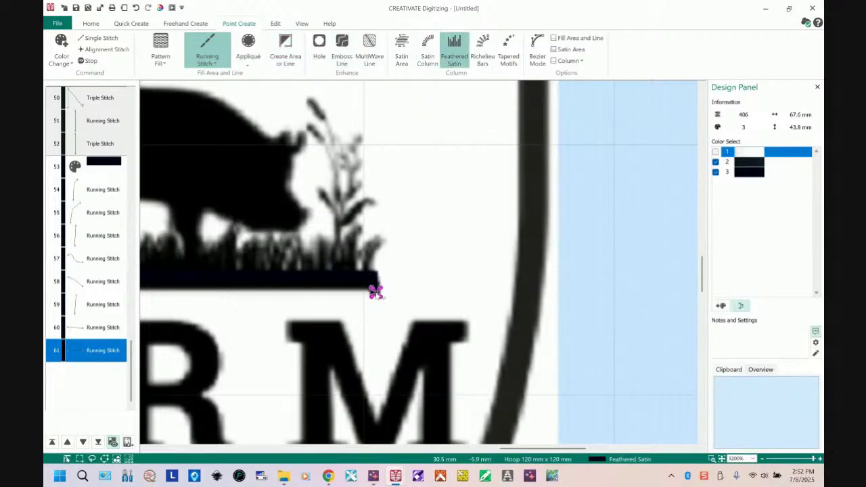
left_click(381, 248)
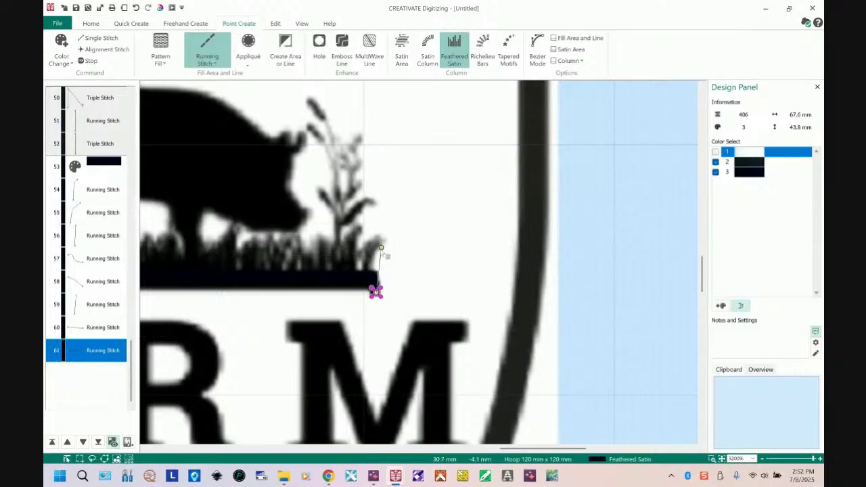
left_click(333, 291)
left_click(348, 239)
left_click(284, 290)
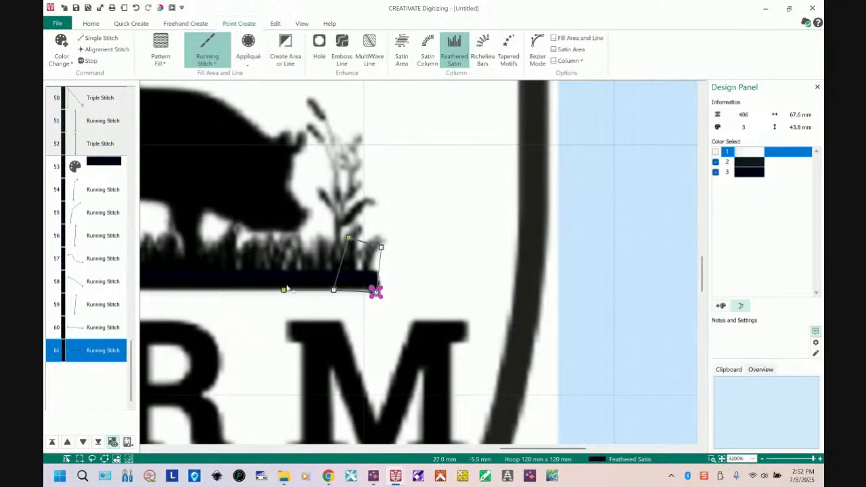
left_click(313, 238)
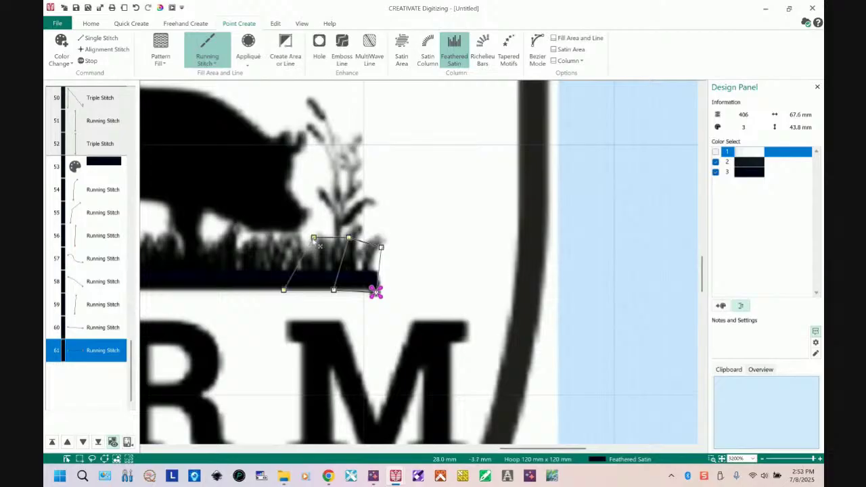
left_click(255, 290)
left_click(243, 236)
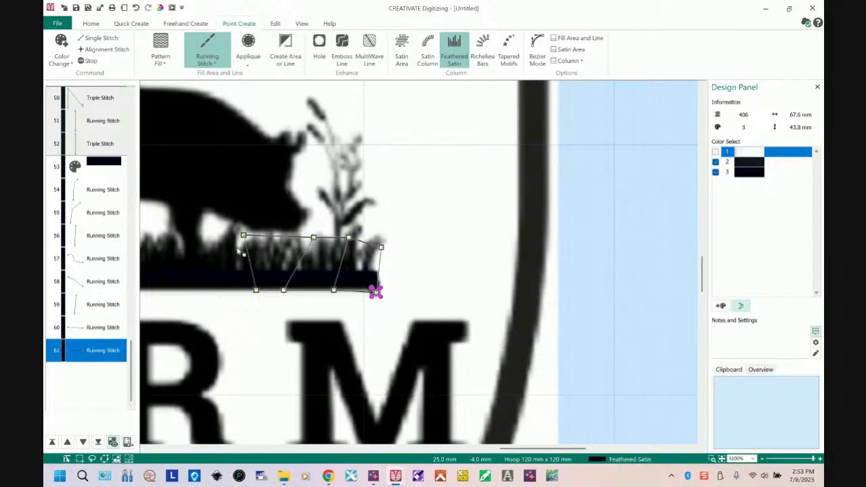
left_click(213, 290)
left_click(194, 238)
left_click(162, 288)
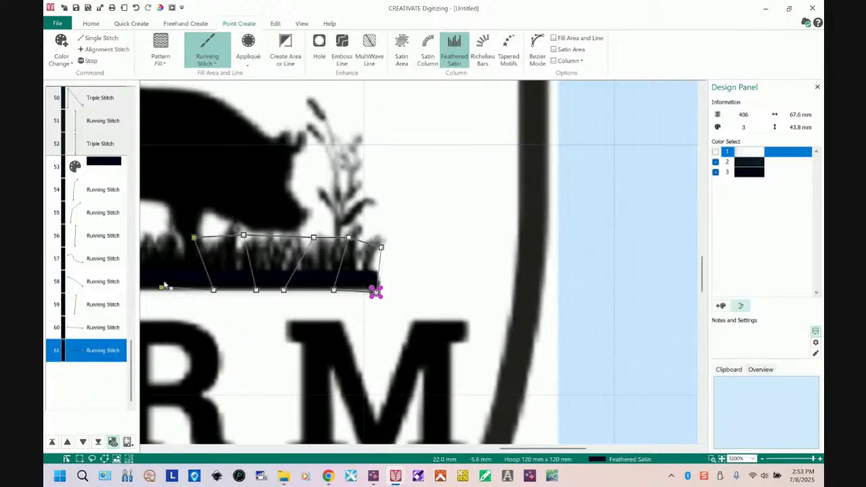
left_click(174, 239)
left_click(159, 289)
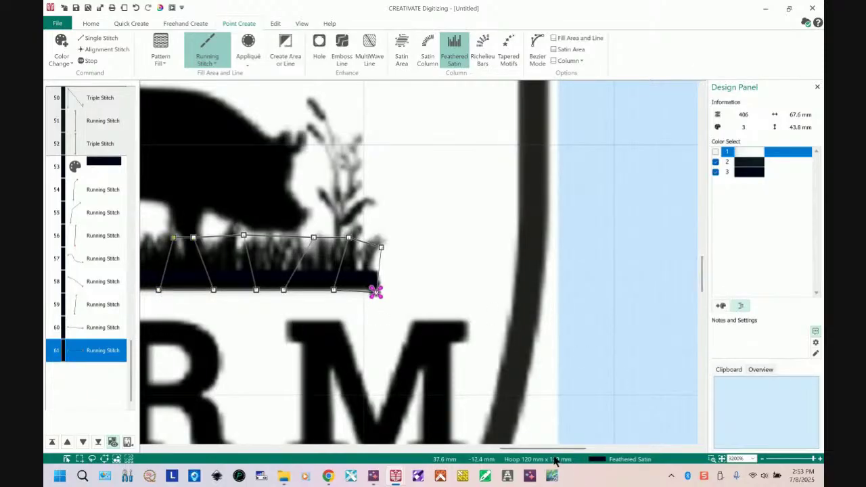
Step: Continue the feathered satin point pairs under the pig from its front leg to the cow's muzzle and finish the column
left_click_drag(555, 449, 483, 450)
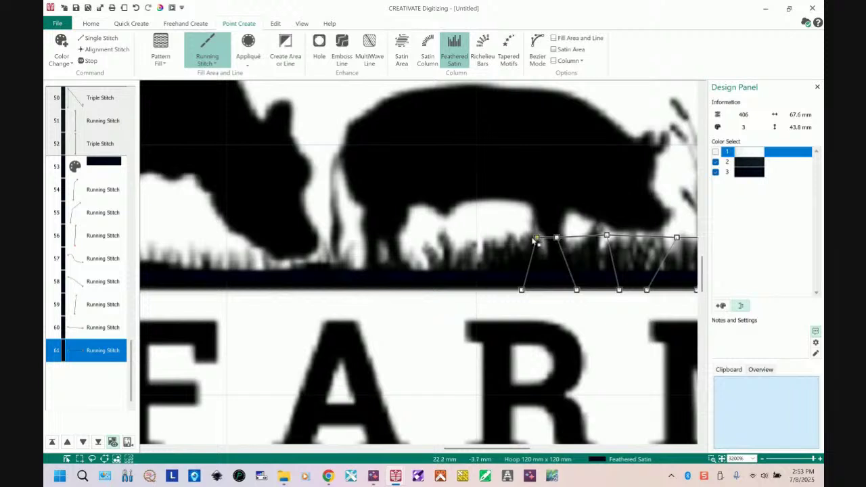
left_click(477, 290)
left_click(494, 238)
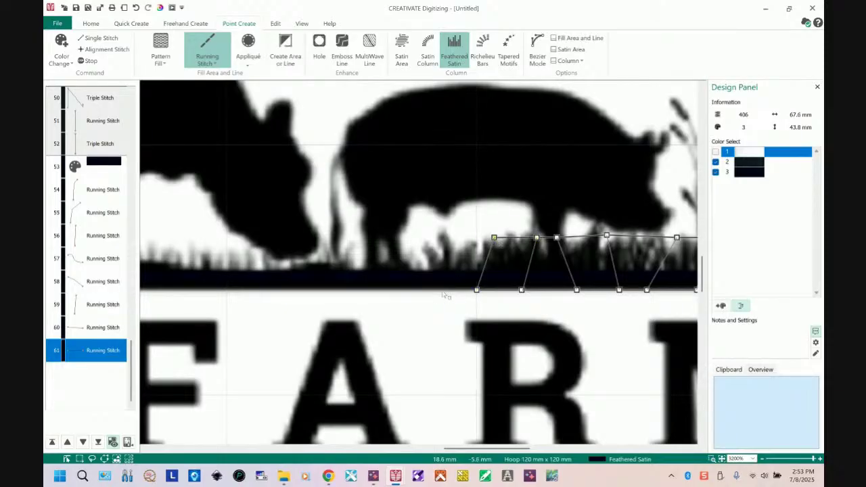
left_click(444, 290)
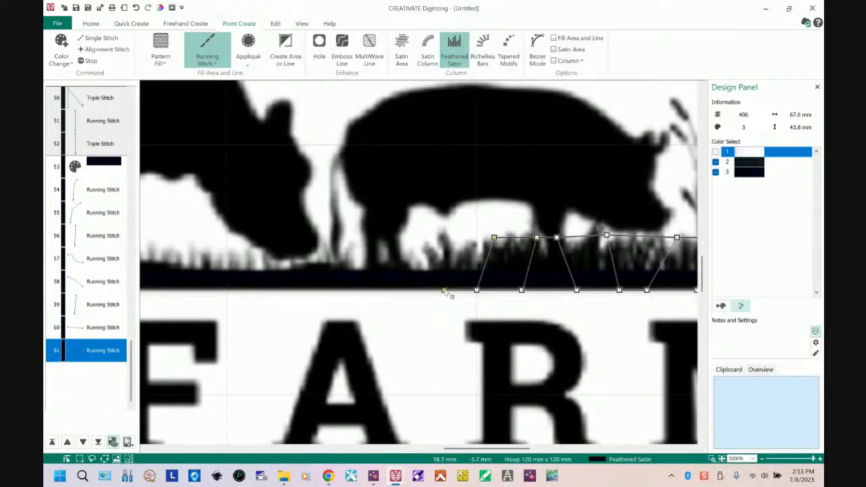
left_click(432, 237)
left_click(409, 290)
left_click(396, 255)
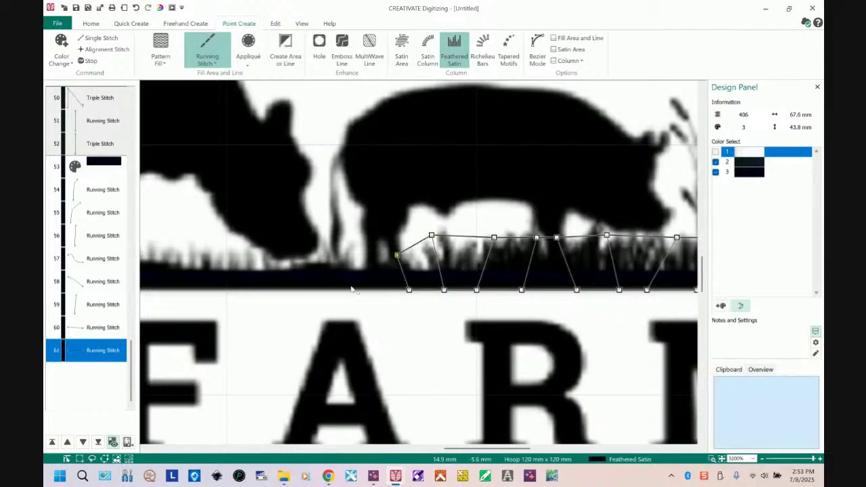
left_click(364, 290)
left_click(349, 247)
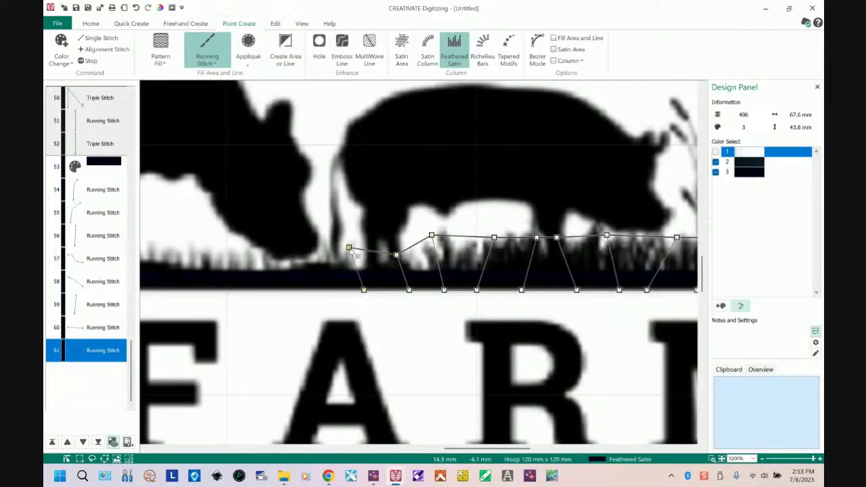
left_click(322, 290)
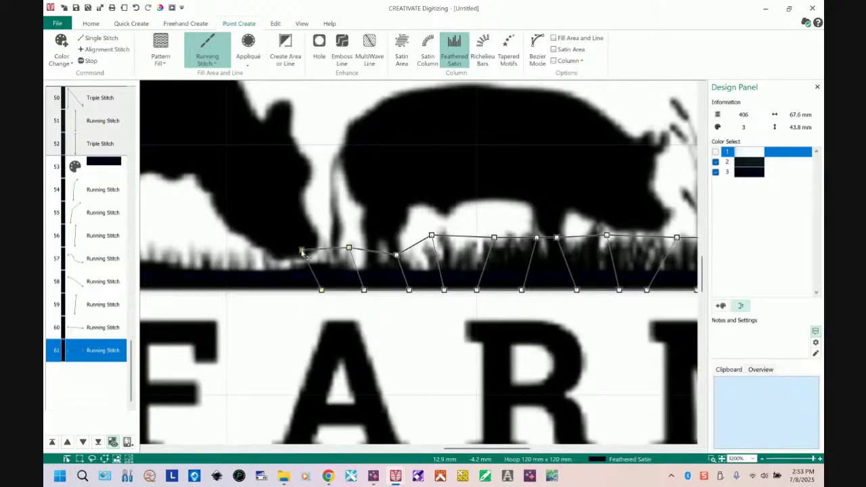
left_click(301, 251)
key("Return")
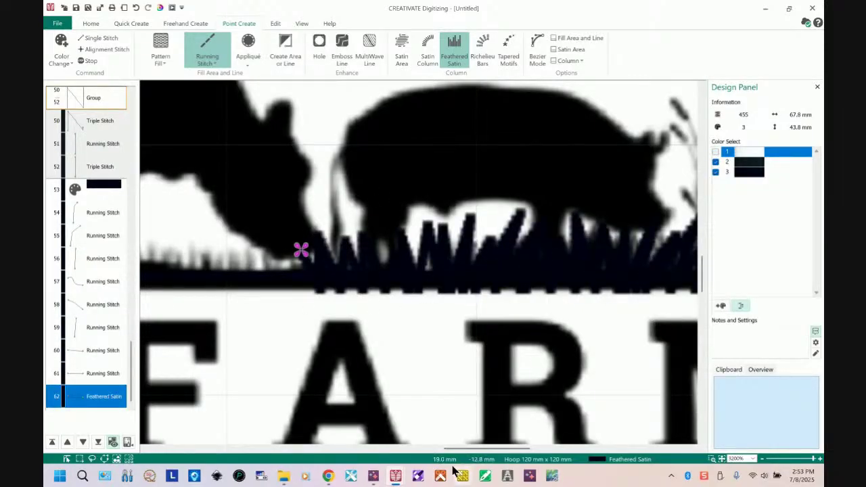
Step: Preview the new feathered satin grass in Life View, enlarged to 400%, and return to the design
left_click_drag(489, 450, 509, 451)
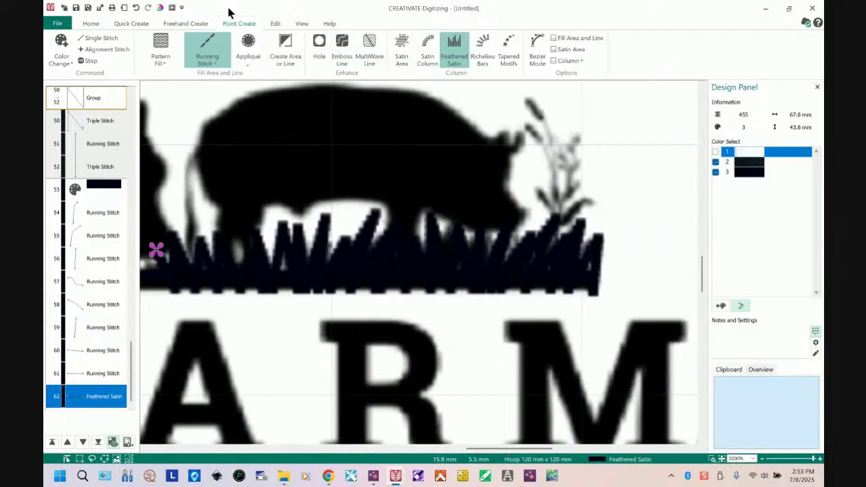
left_click(161, 7)
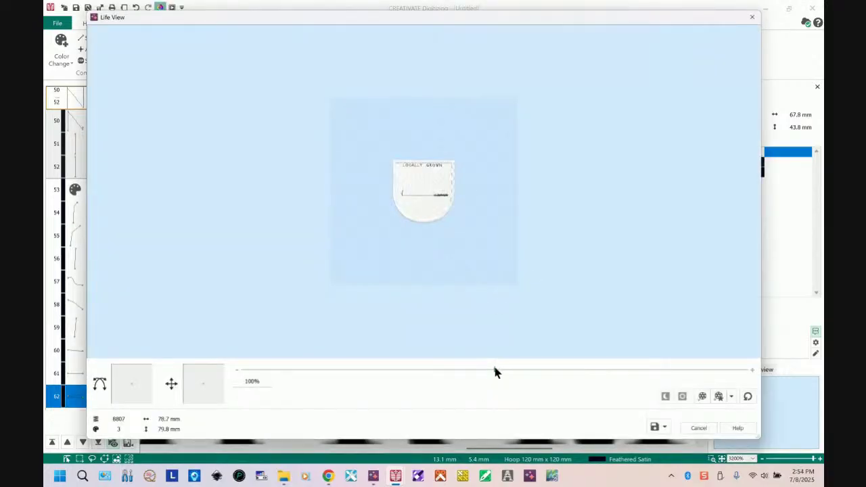
left_click_drag(509, 371, 761, 373)
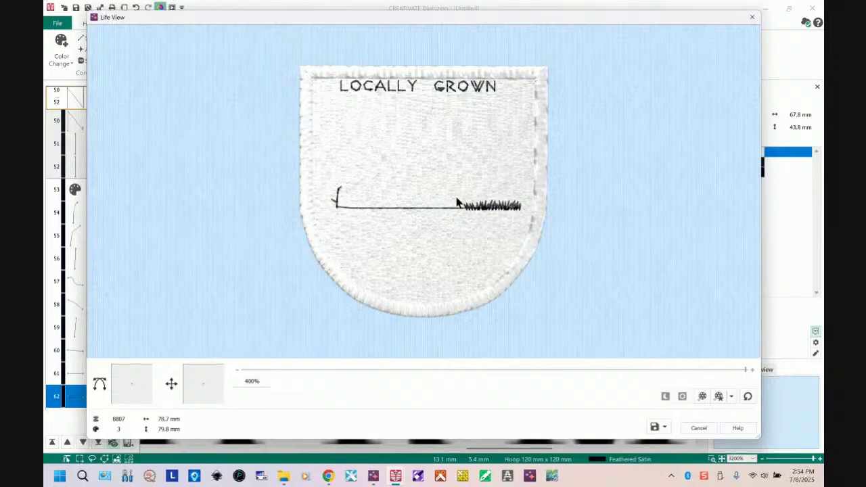
left_click(699, 428)
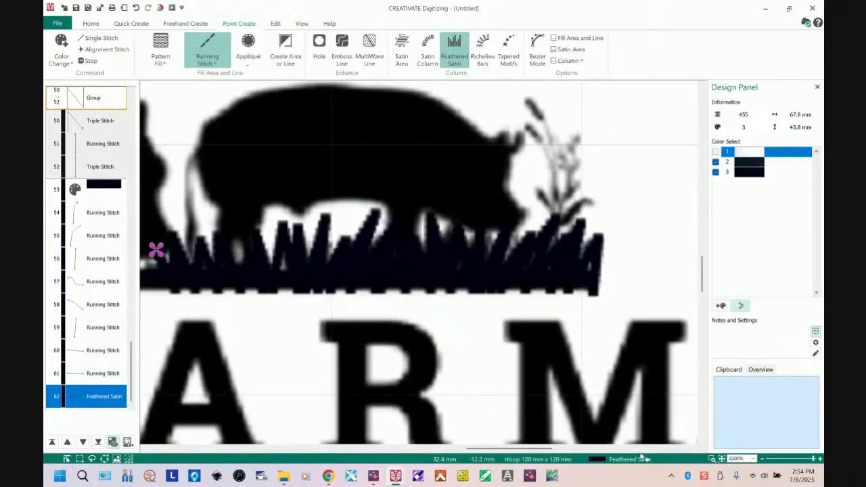
Step: Switch to the finished Fates Farm logo design window and display all of its objects with the whole hoop in view
mouse_move(399, 480)
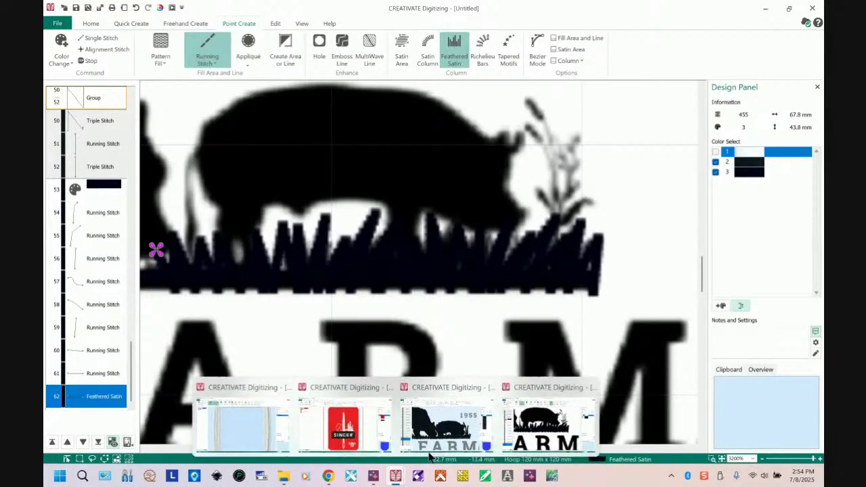
left_click(433, 413)
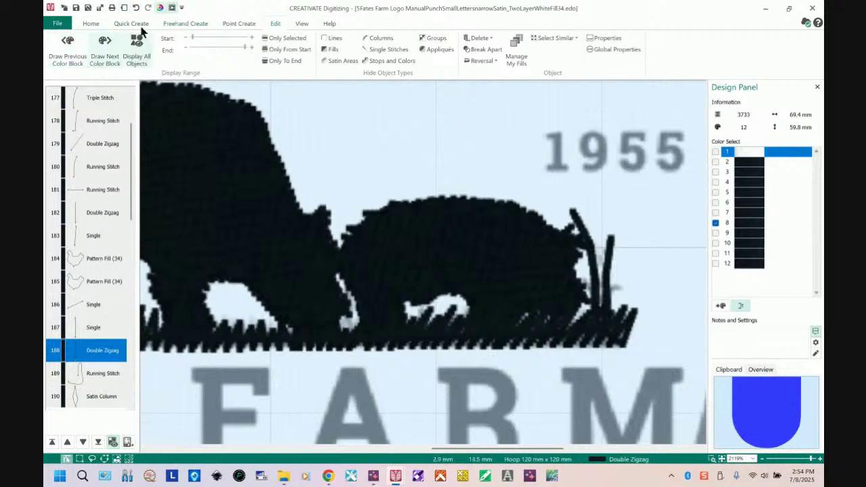
left_click(137, 48)
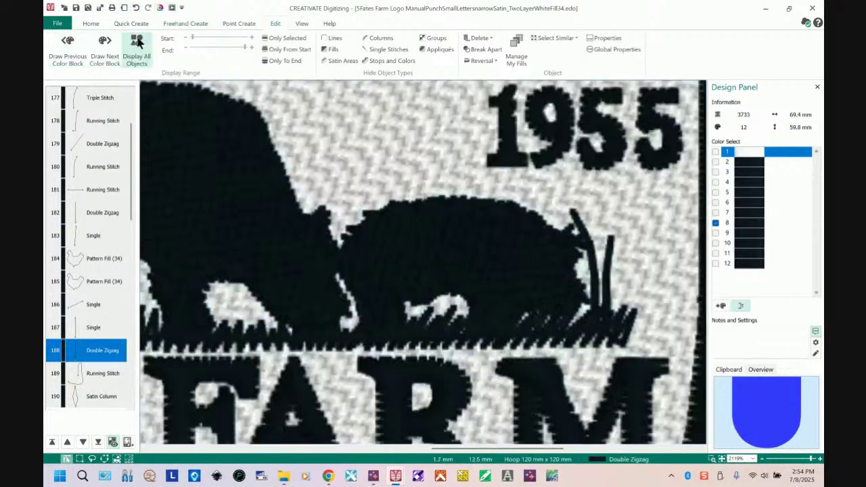
left_click(721, 459)
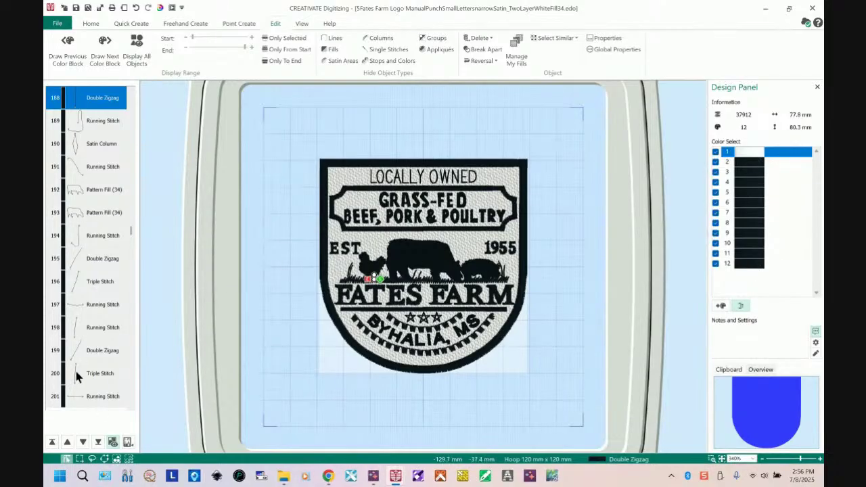
Step: Inspect the cow's pattern fill and the column properties of a lettering satin column, checking underlay, compensation and density without changing them
left_click(76, 189)
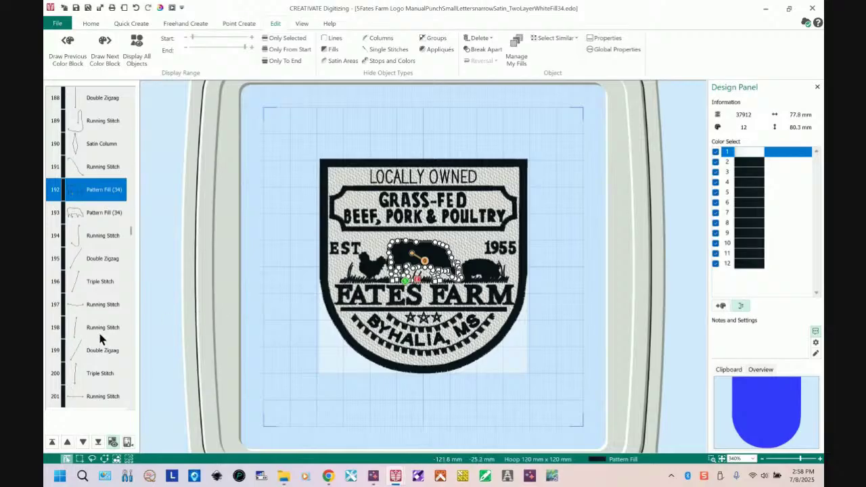
left_click(438, 203)
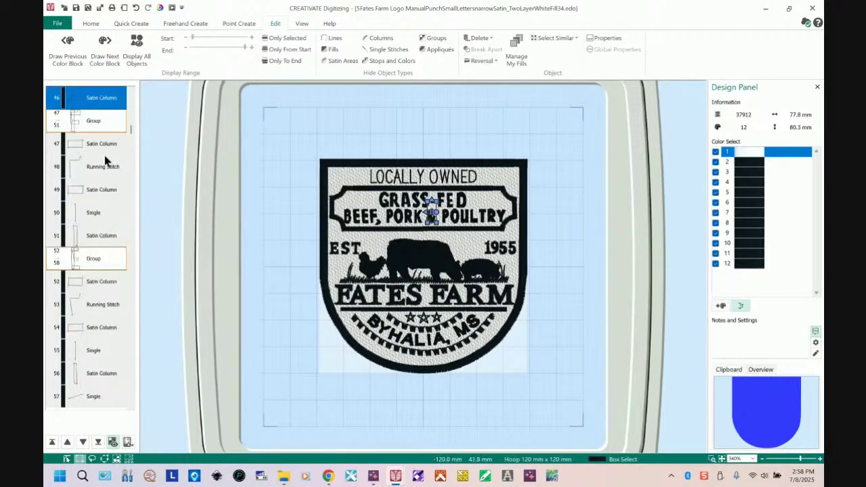
right_click(108, 145)
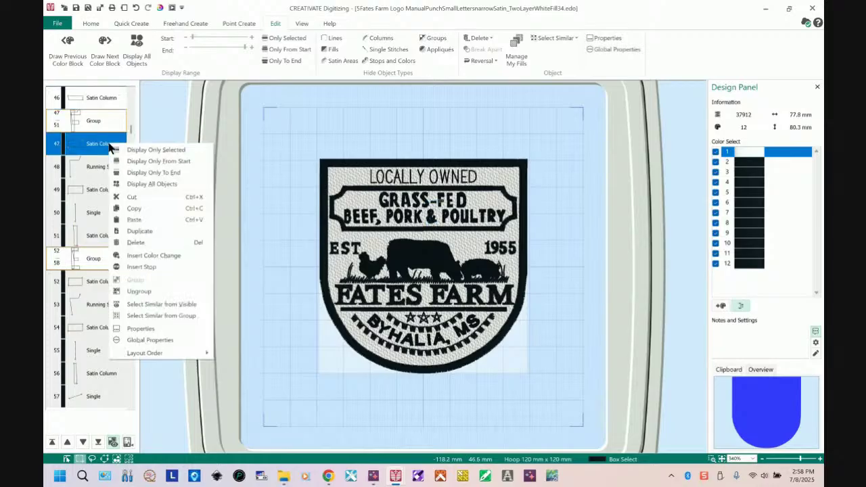
left_click(167, 328)
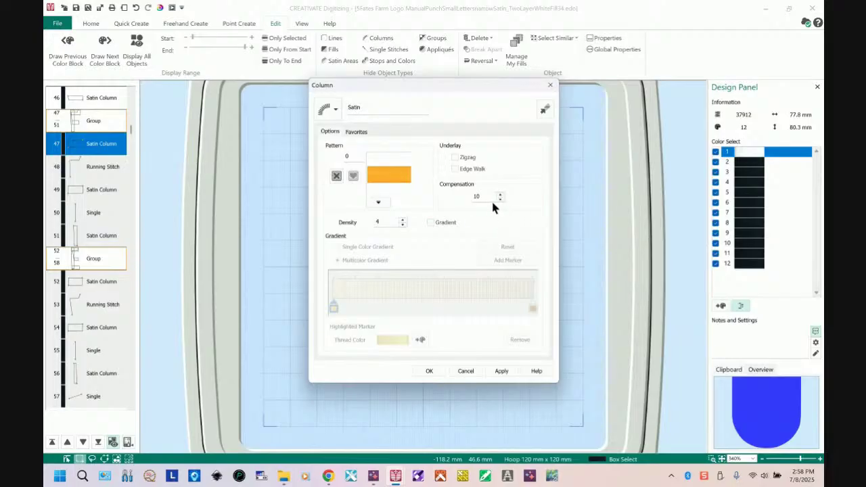
left_click(466, 372)
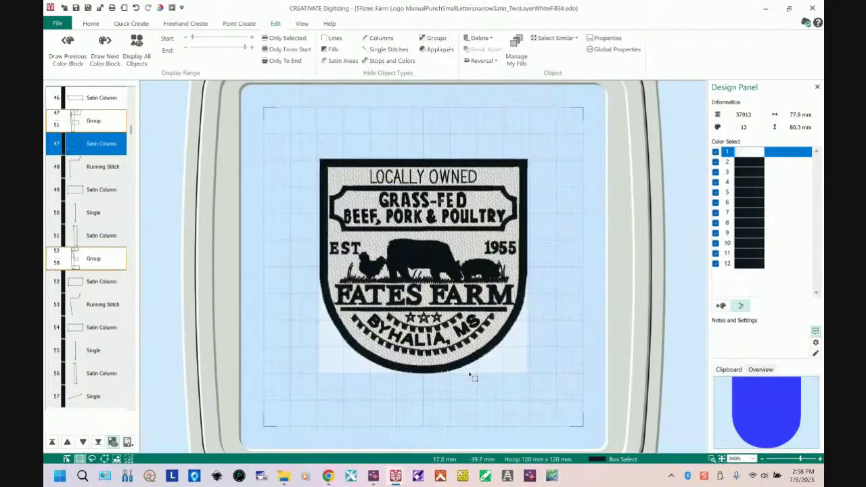